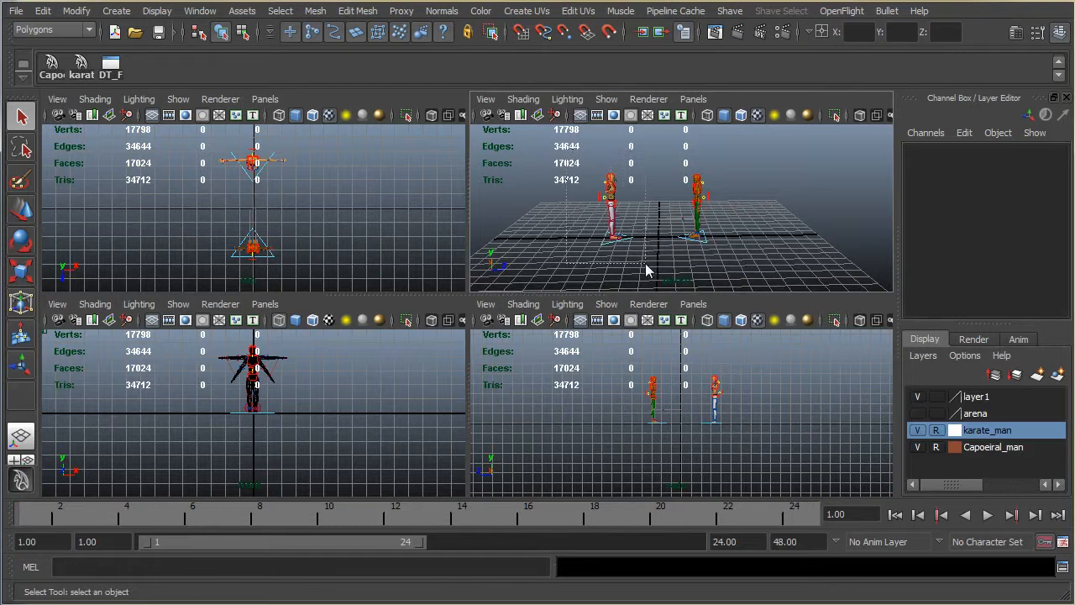
left_click(673, 268)
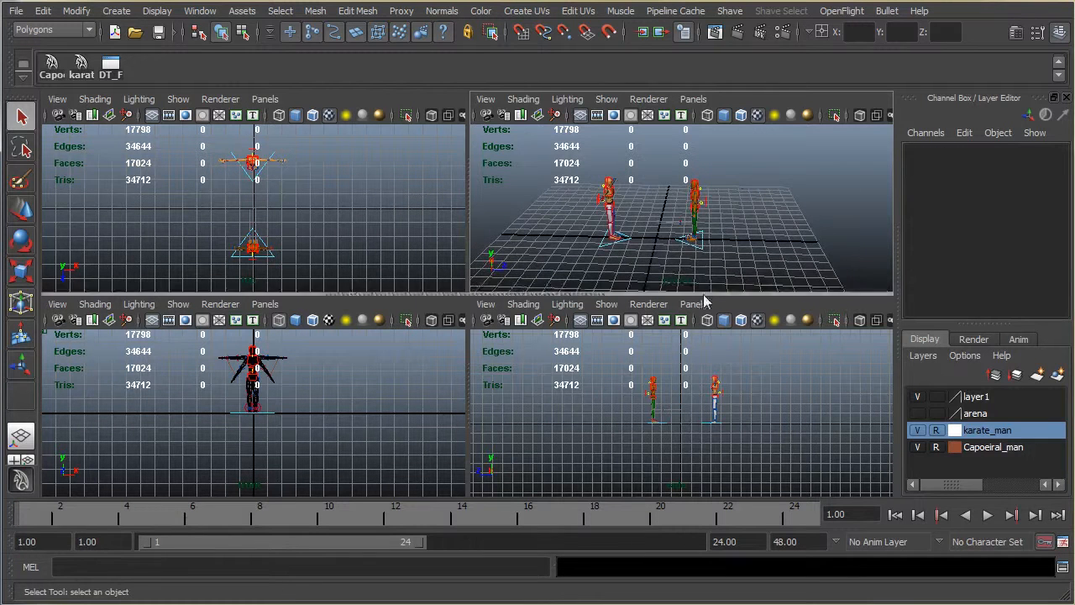
left_click_drag(661, 265, 661, 262)
left_click(654, 272)
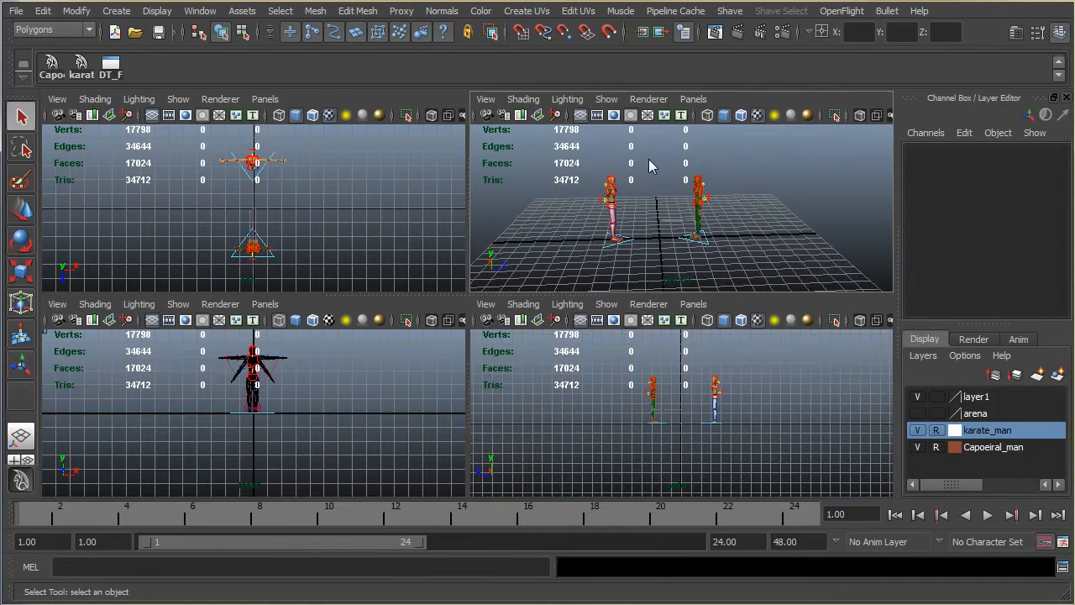
left_click_drag(571, 149, 702, 265)
left_click(503, 191)
Step: Create a new shelf named Anima_fight
left_click(23, 77)
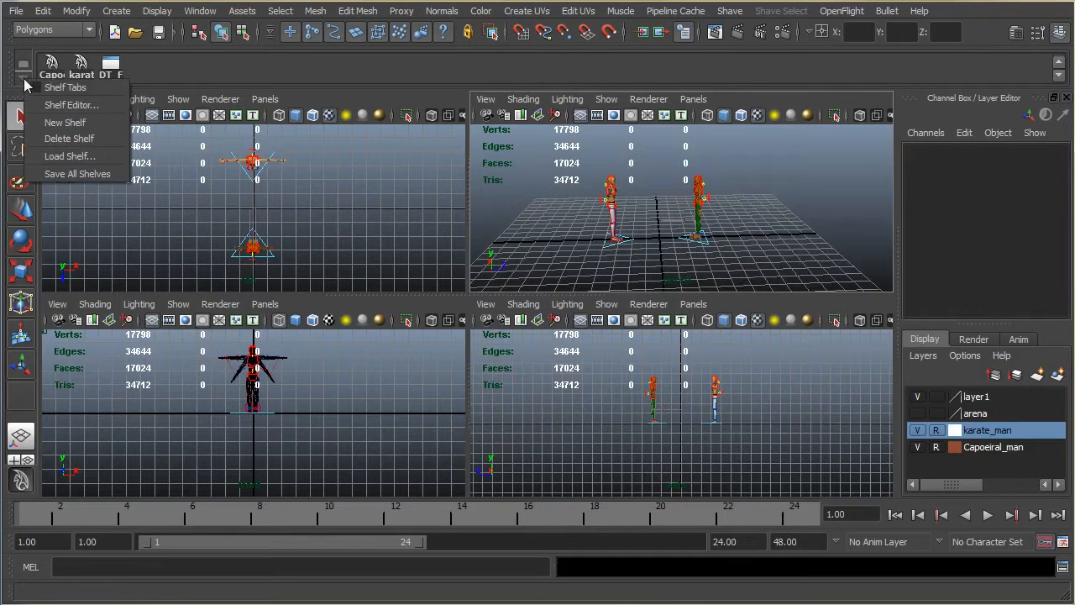
left_click(54, 122)
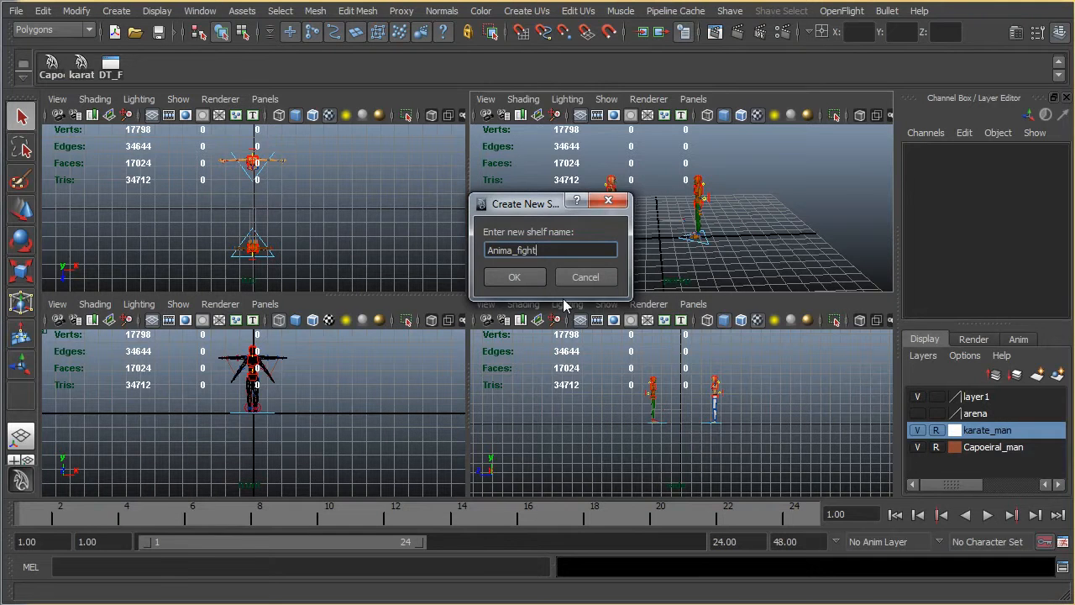
key("Return")
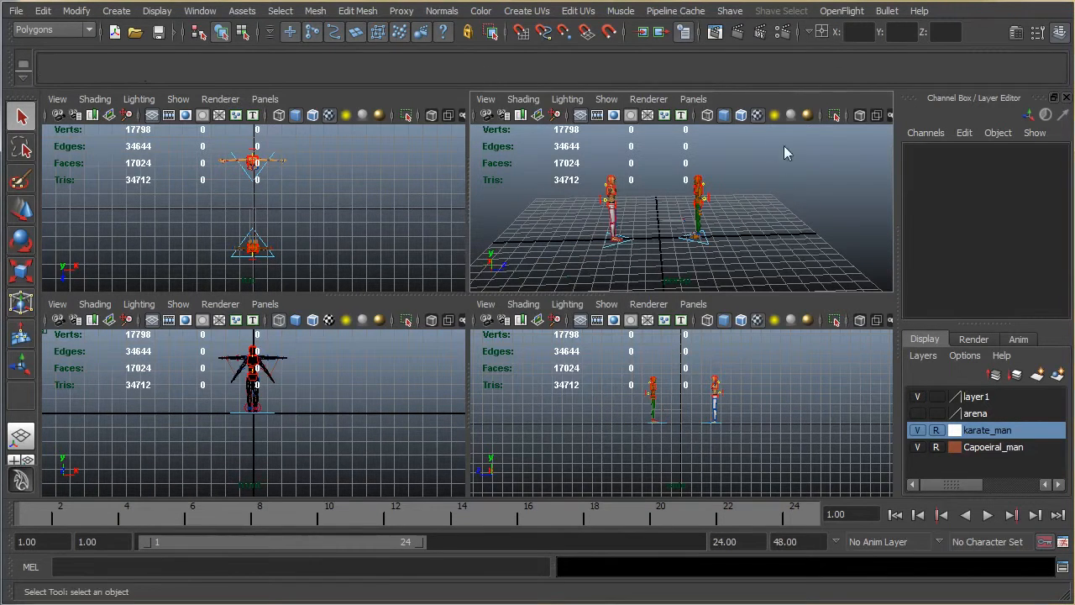
Step: Maximize the perspective view, switch to the DT_FIGHT shelf and apply its DT_F panel layout
key("space")
left_click_drag(379, 273, 428, 247, "alt")
left_click_drag(573, 293, 612, 317, "alt")
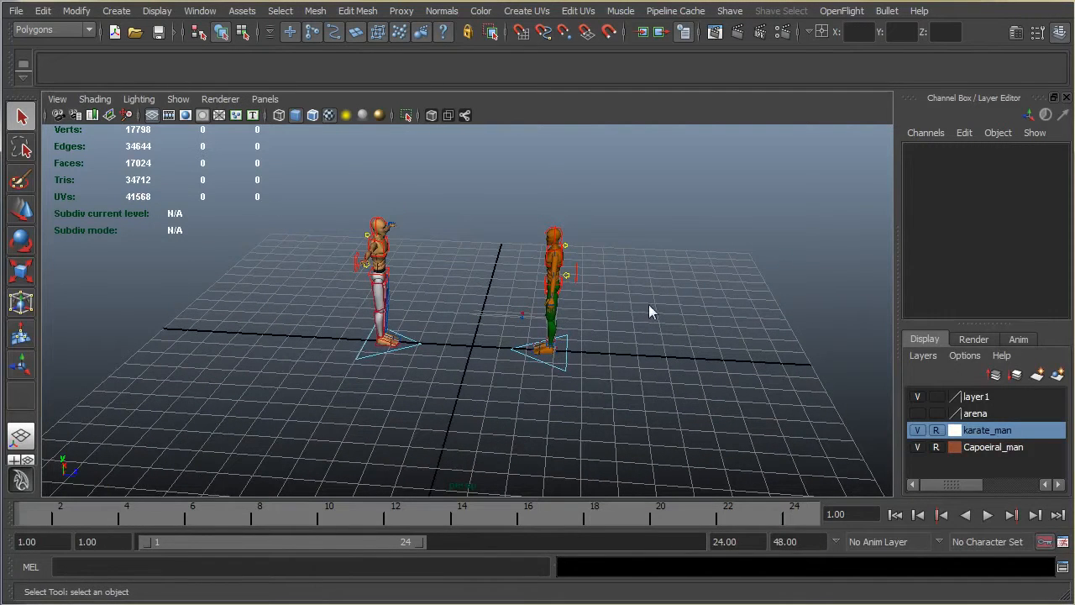
left_click(23, 79)
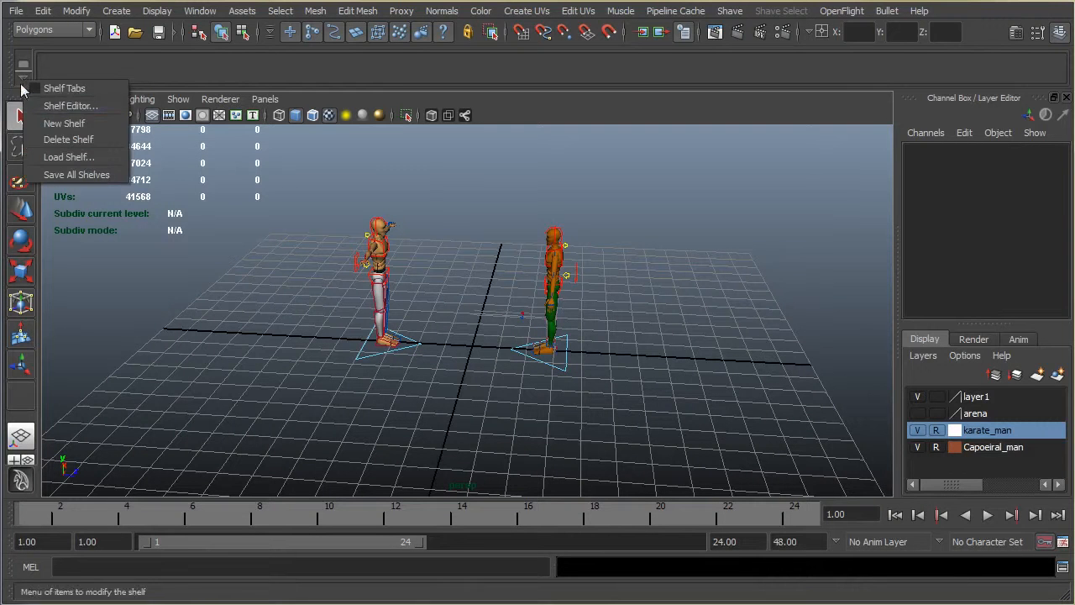
left_click(23, 64)
left_click(31, 393)
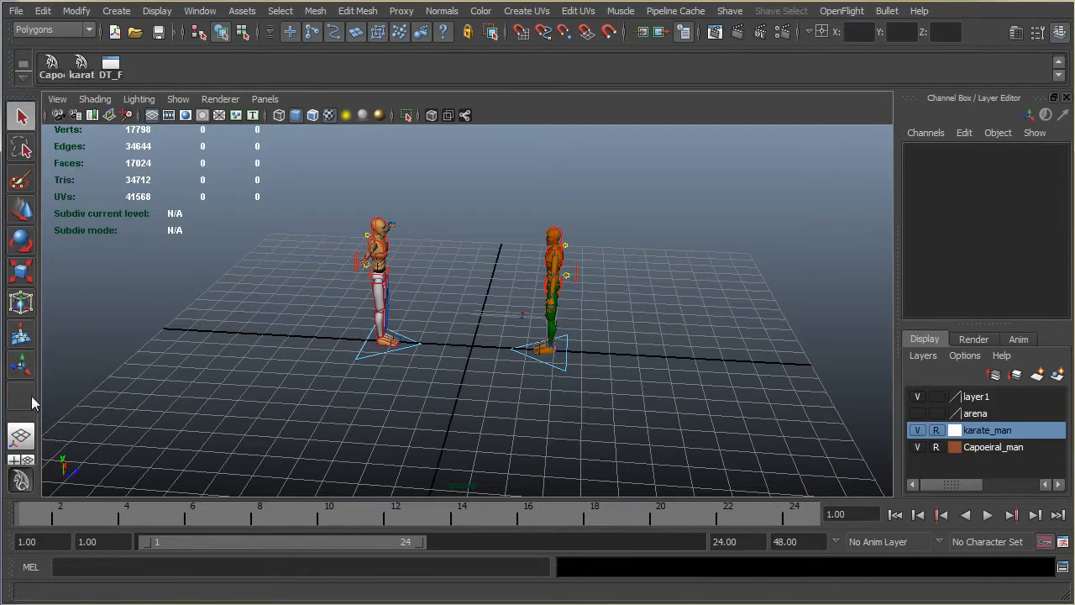
left_click(111, 69)
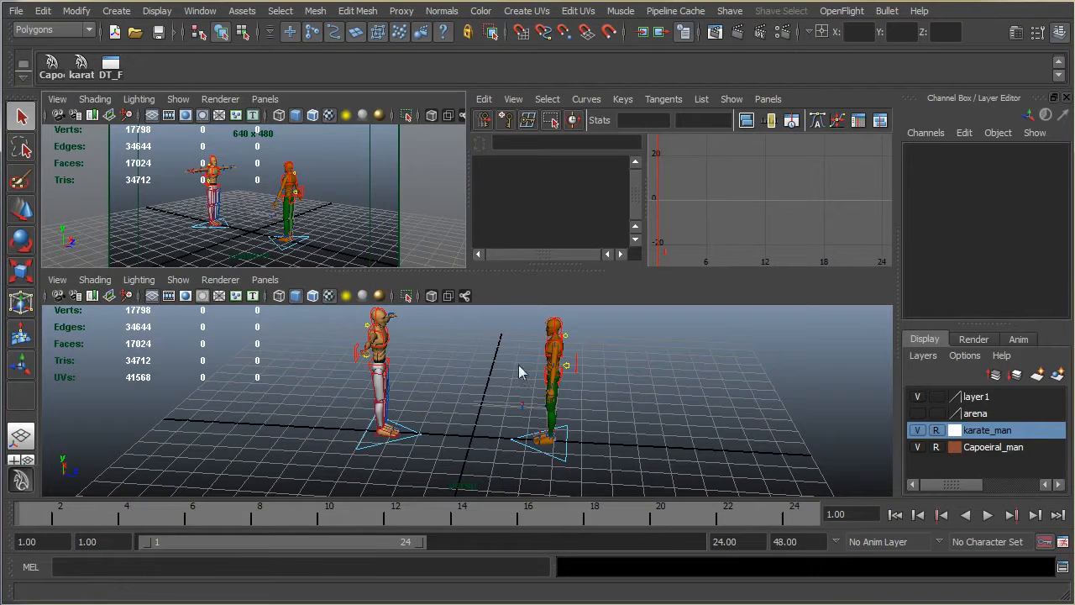
Step: Examine the layout's camera view, Graph Editor and wide perspective pane with the two fighter characters
left_click_drag(508, 322, 491, 370, "alt")
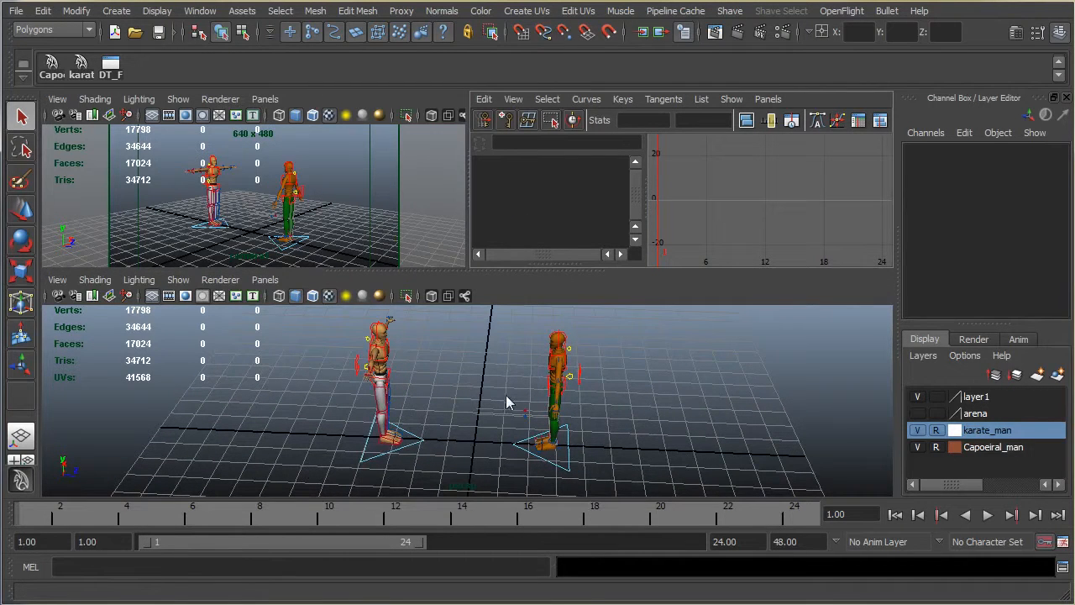
mouse_move(503, 362)
left_mouse_down("alt")
mouse_move(523, 374)
mouse_move(521, 352)
left_mouse_up("alt")
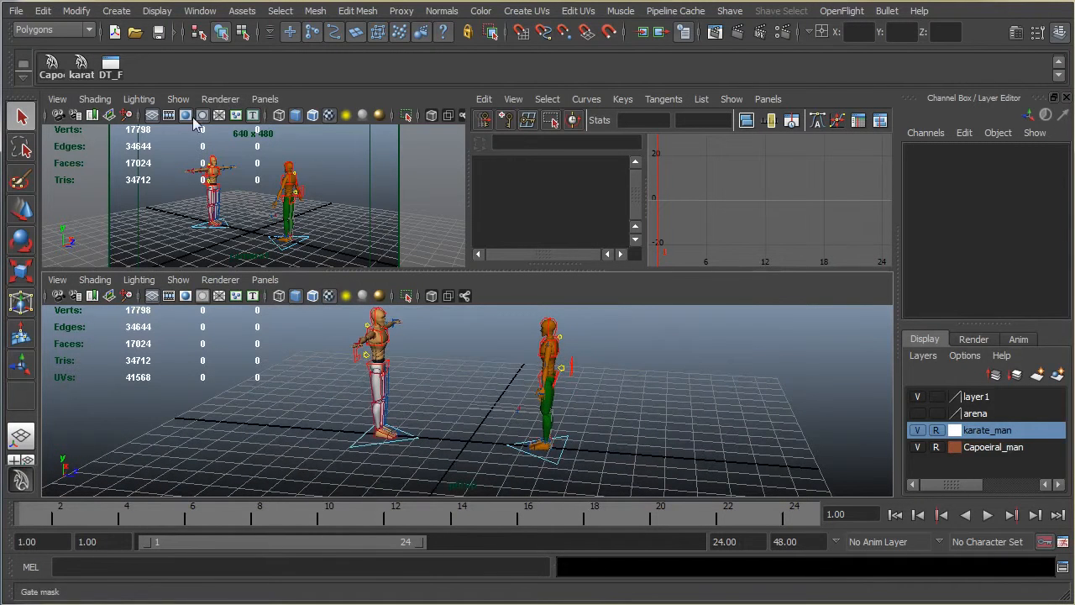
left_click_drag(598, 346, 615, 361, "alt")
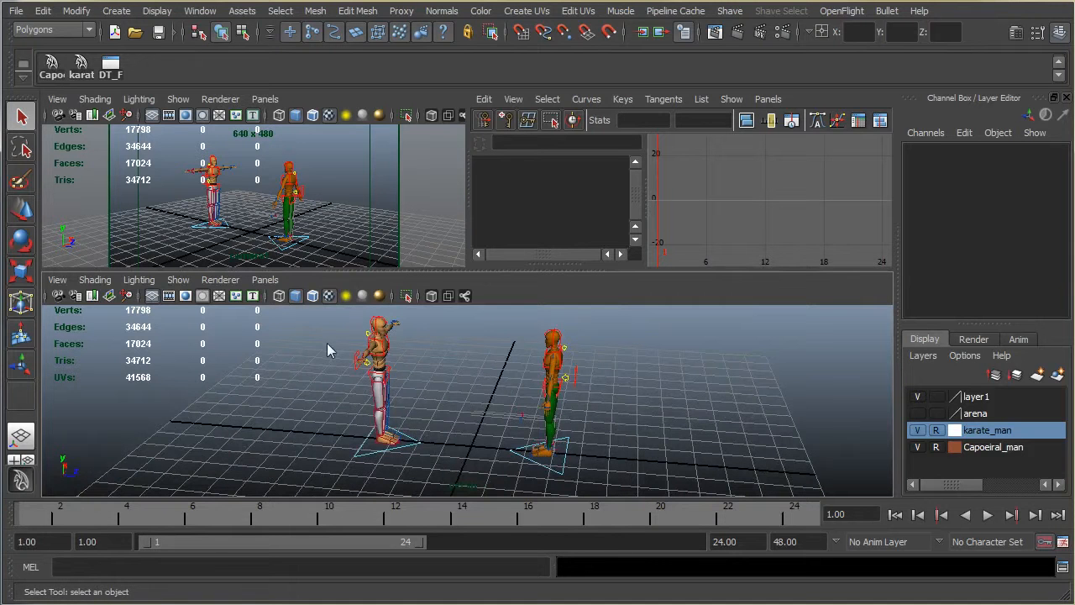
left_click_drag(330, 341, 324, 349, "alt")
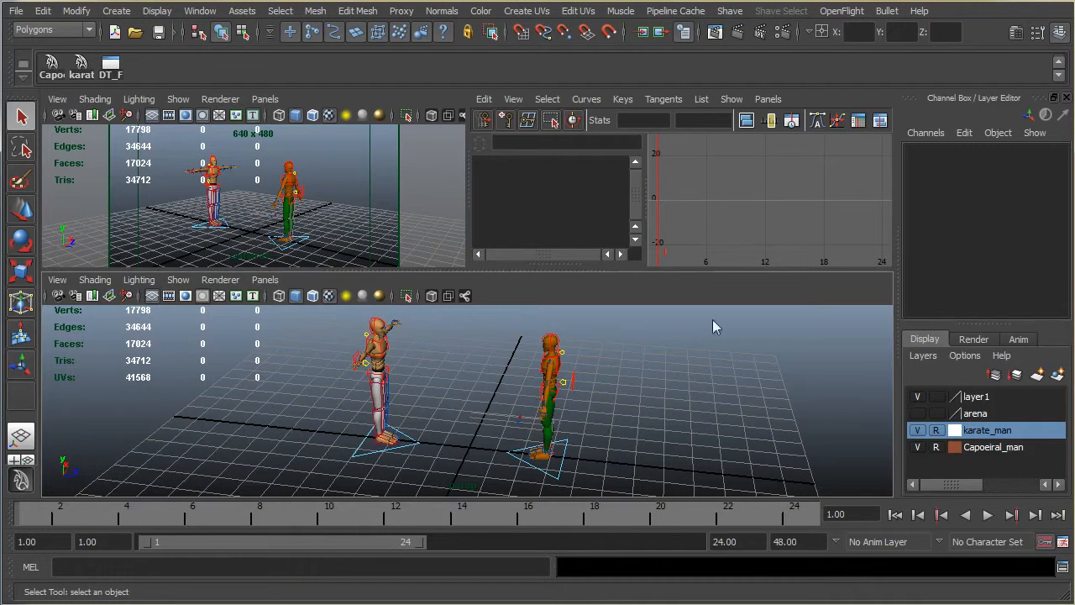
left_click_drag(604, 374, 593, 371, "alt")
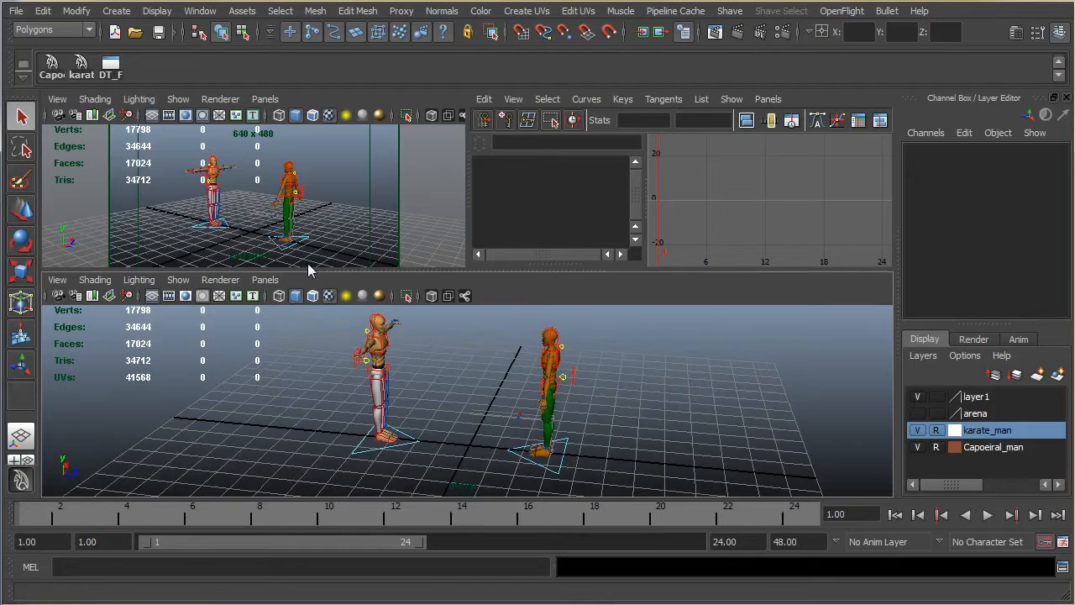
left_click(261, 212)
left_click(249, 171)
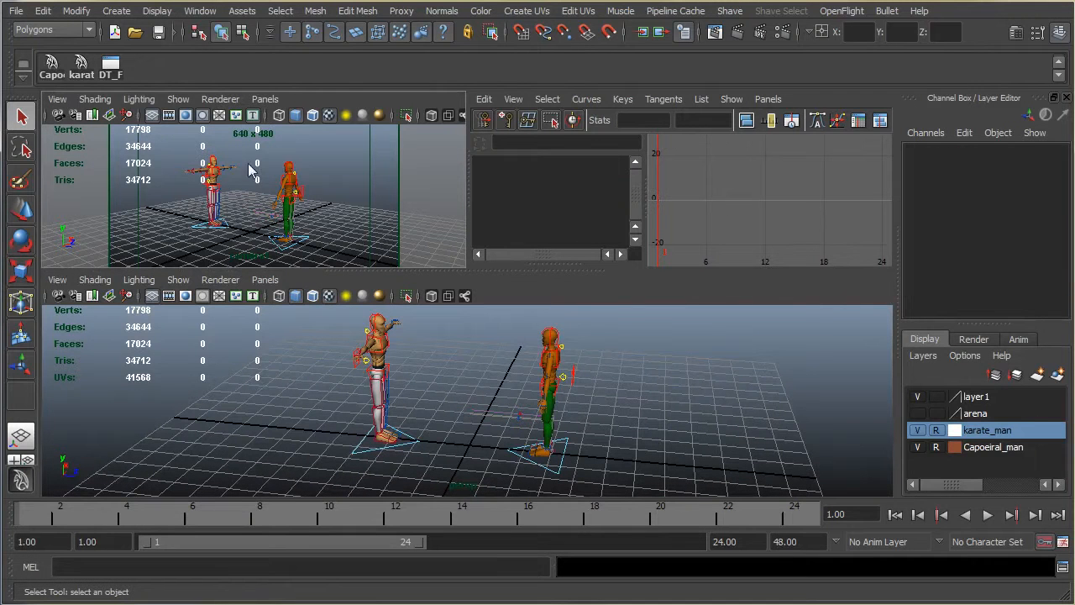
left_click(734, 176)
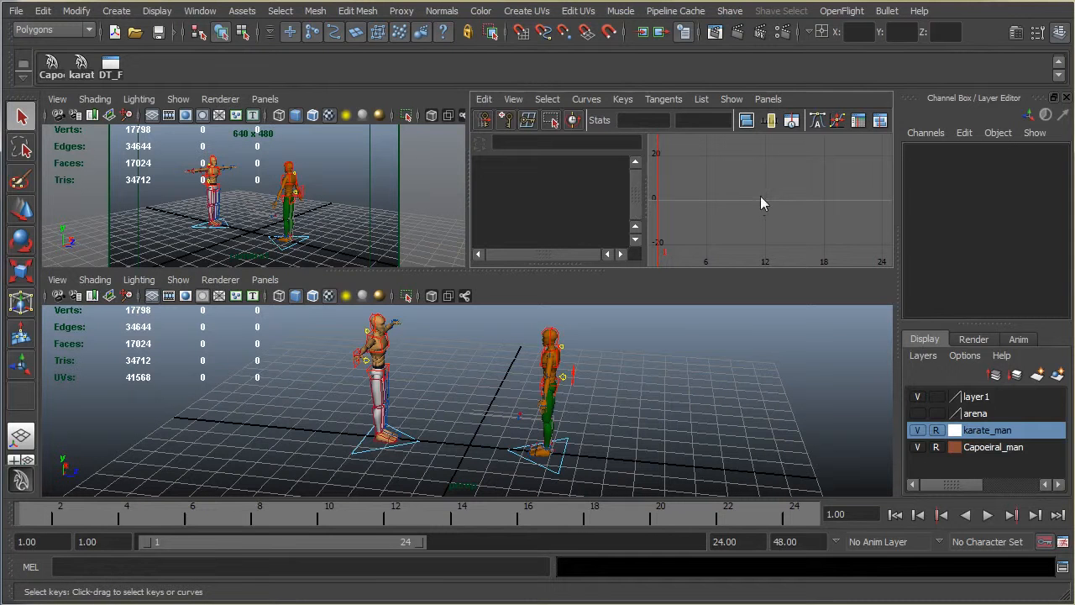
left_click_drag(666, 359, 647, 374, "alt")
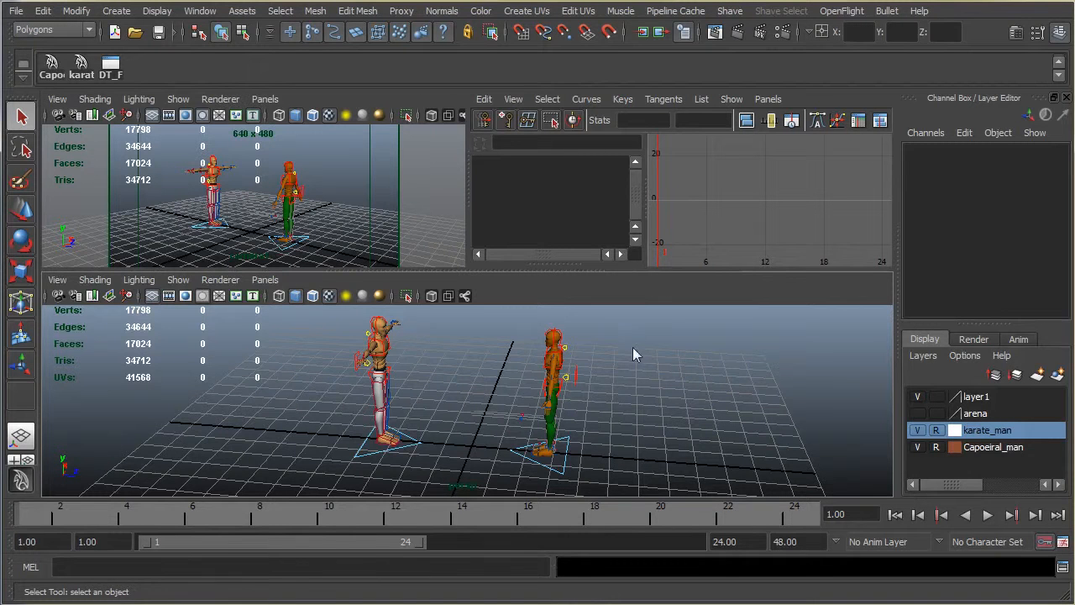
left_click_drag(633, 347, 640, 360, "alt")
Step: Switch to the empty Anima_fight shelf
left_click(23, 78)
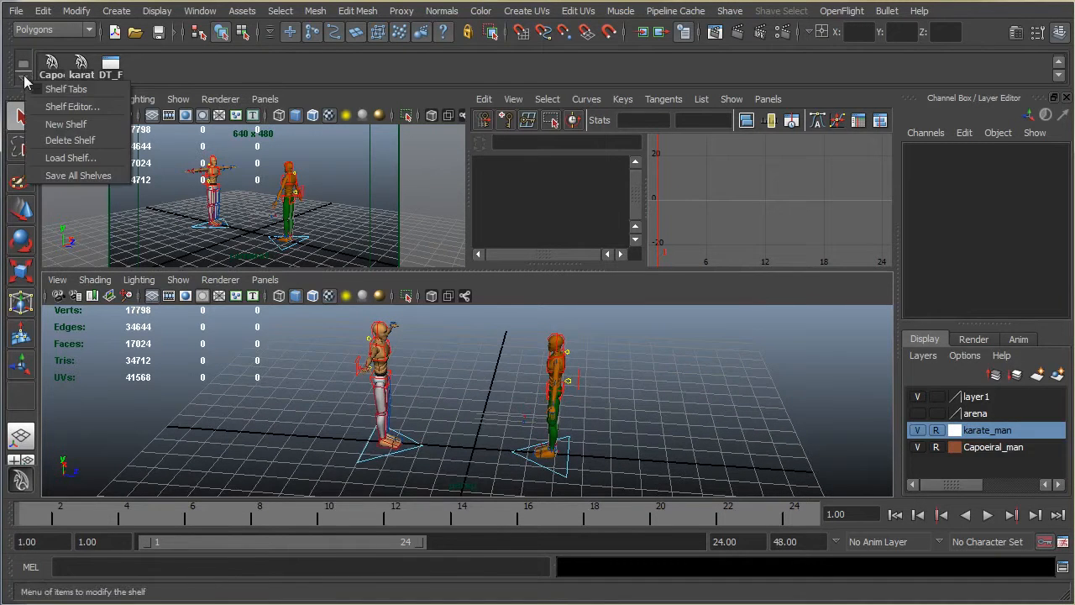
left_click(23, 63)
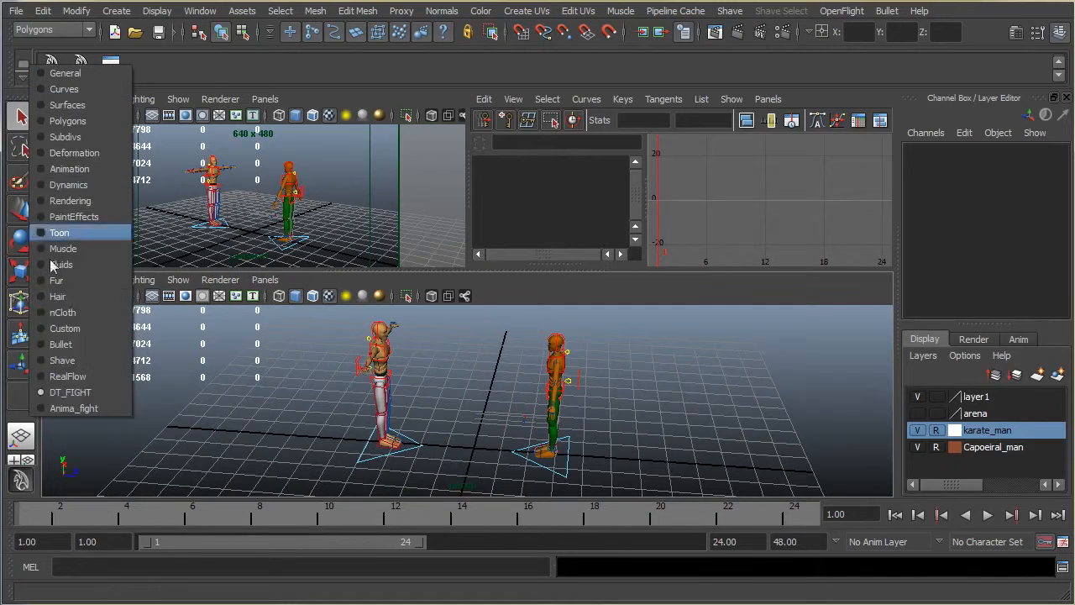
left_click(51, 408)
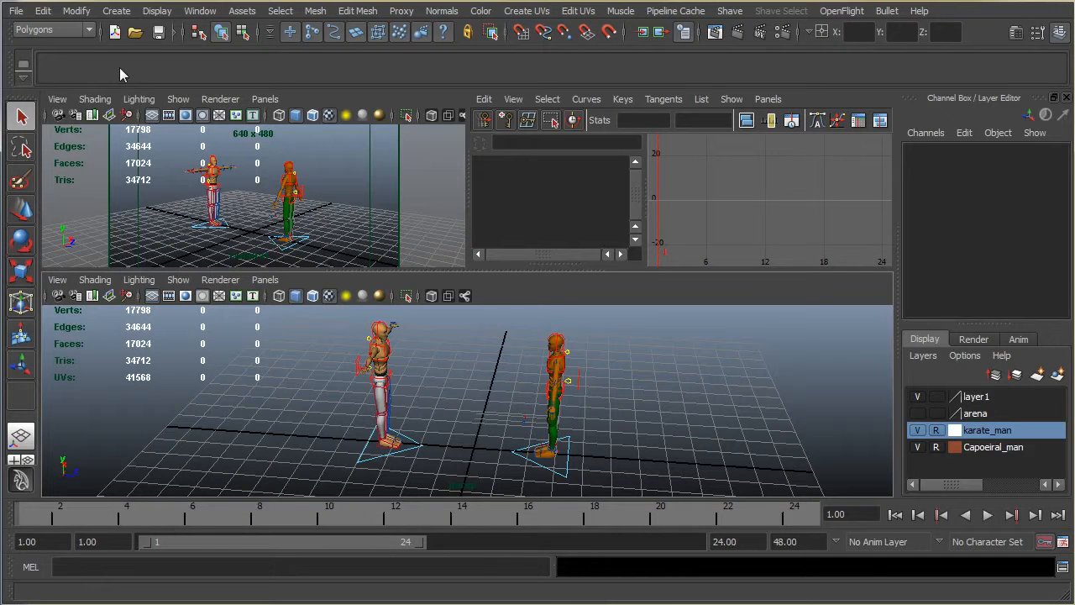
Step: Restore the four-view layout and rearrange the views as Three Panes Split Top
left_click(14, 460)
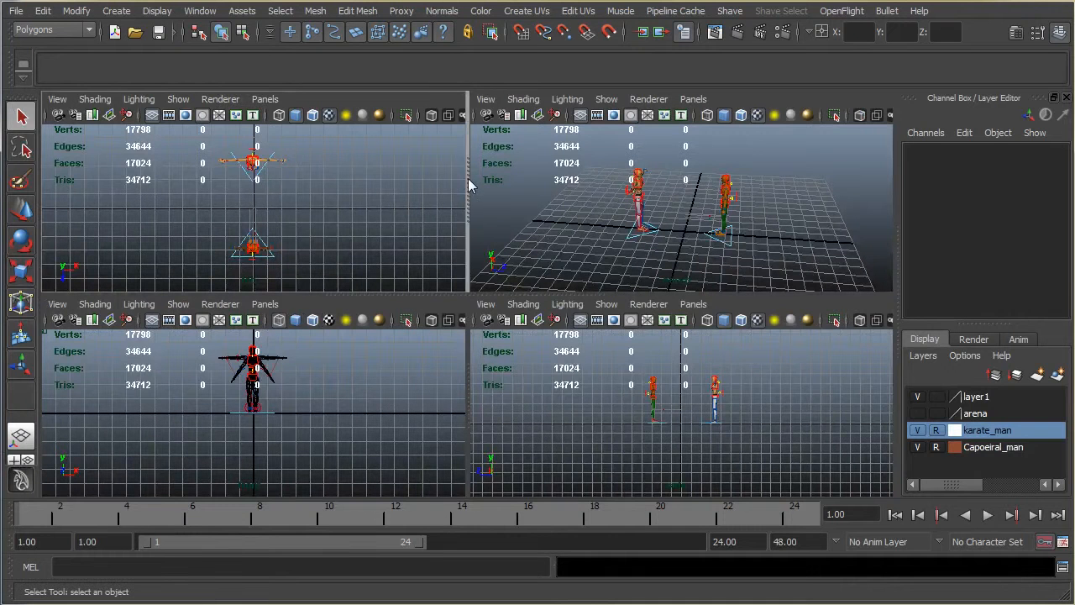
left_click(696, 100)
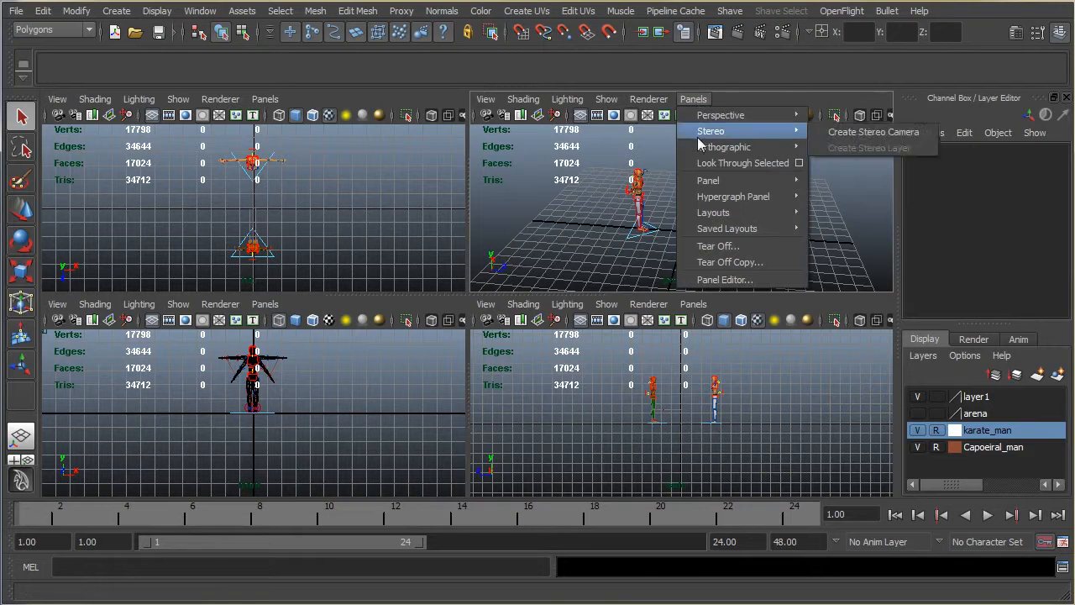
mouse_move(707, 217)
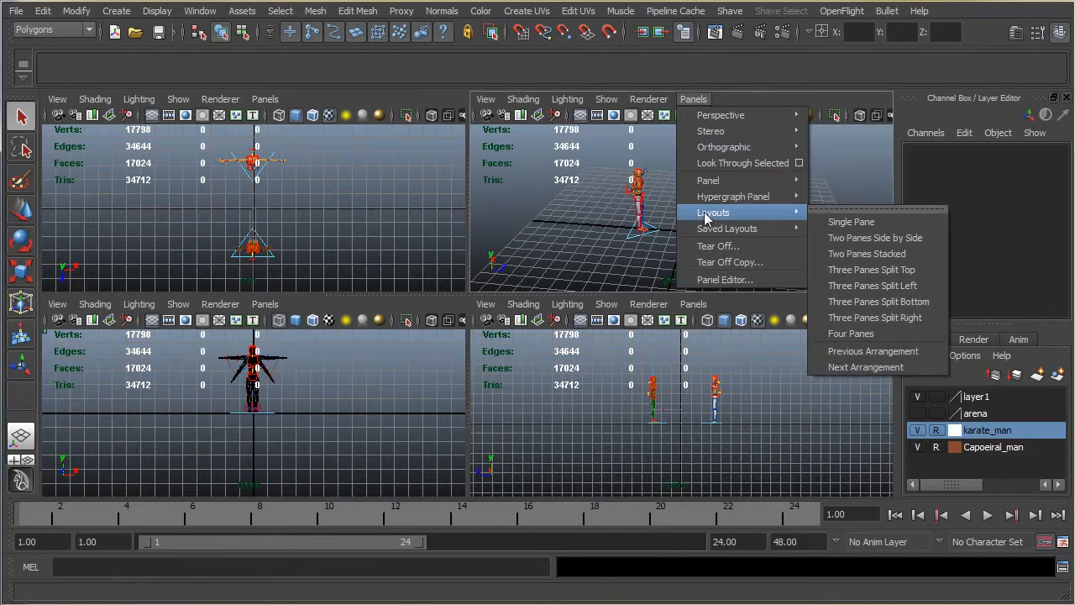
left_click(889, 274)
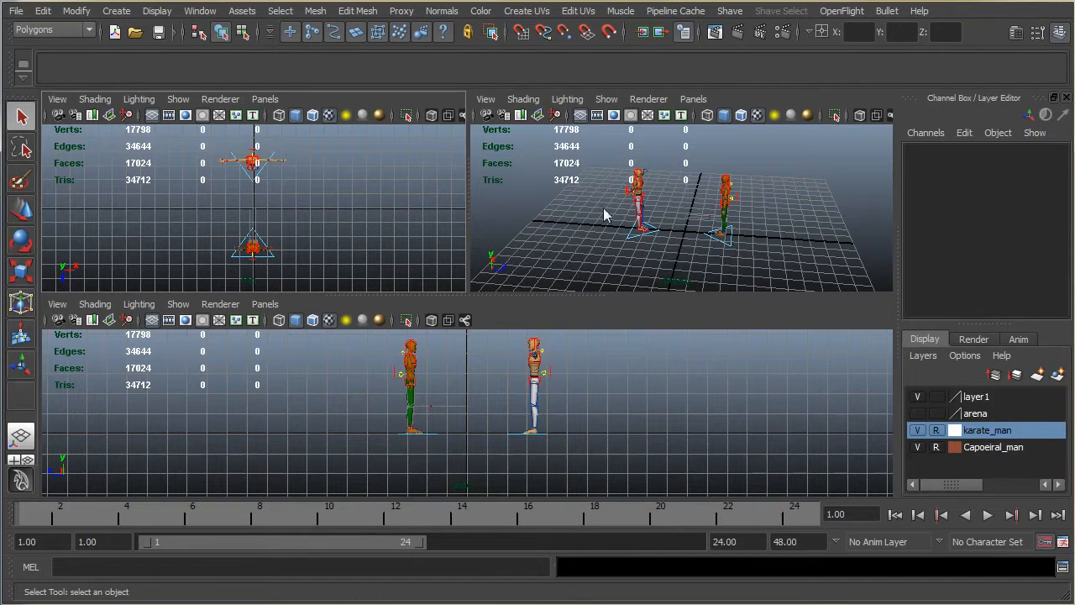
Step: Show the persp camera in the wide side-view pane
middle_click_drag(629, 379, 639, 400, "alt")
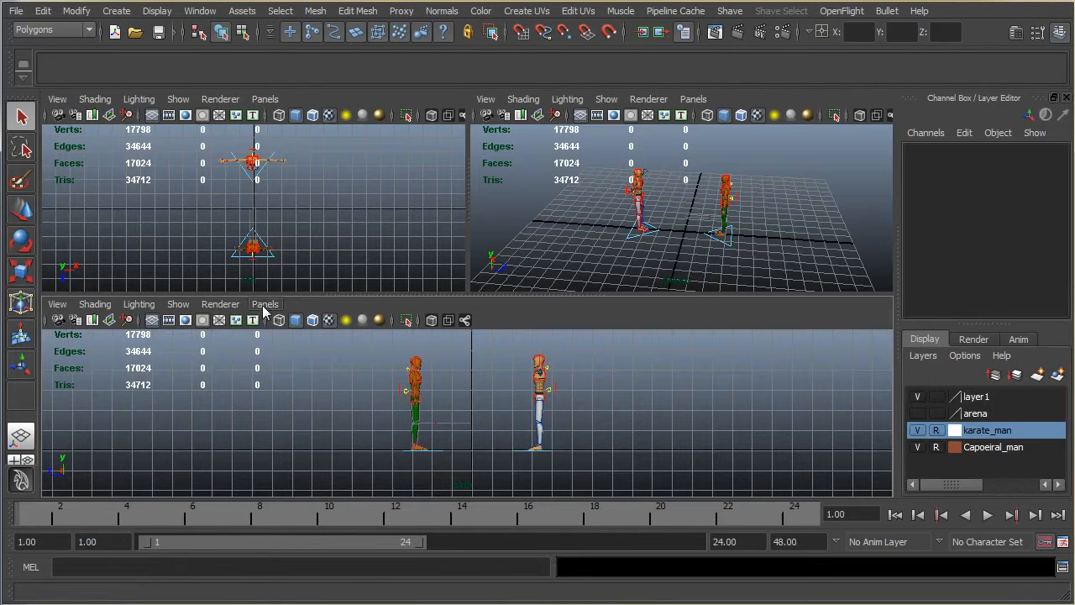
left_click(221, 304)
mouse_move(265, 304)
mouse_move(320, 320)
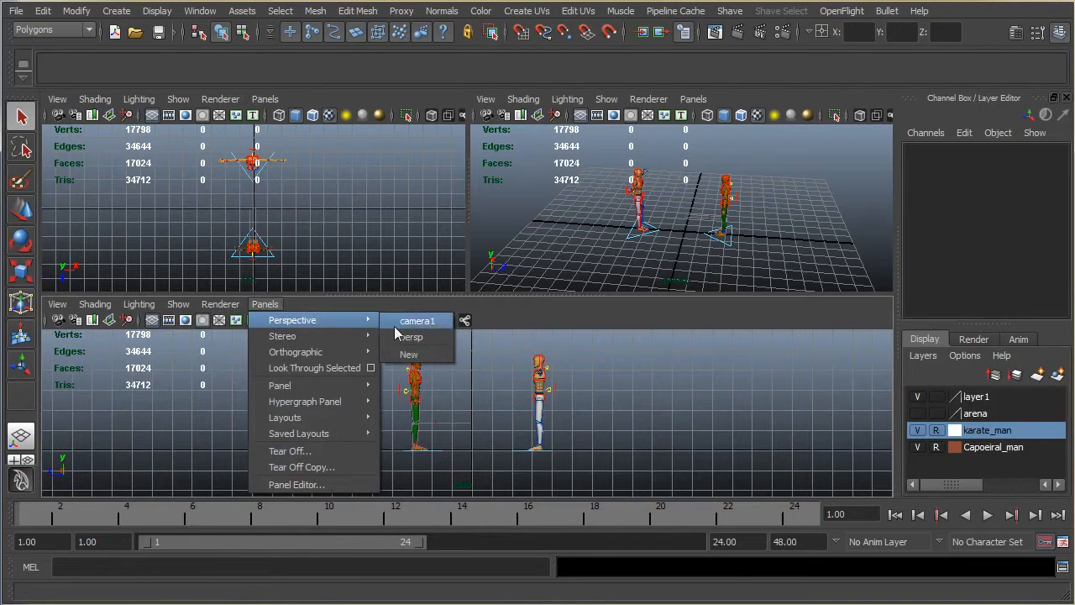
left_click(409, 338)
middle_click_drag(499, 421, 506, 430, "alt")
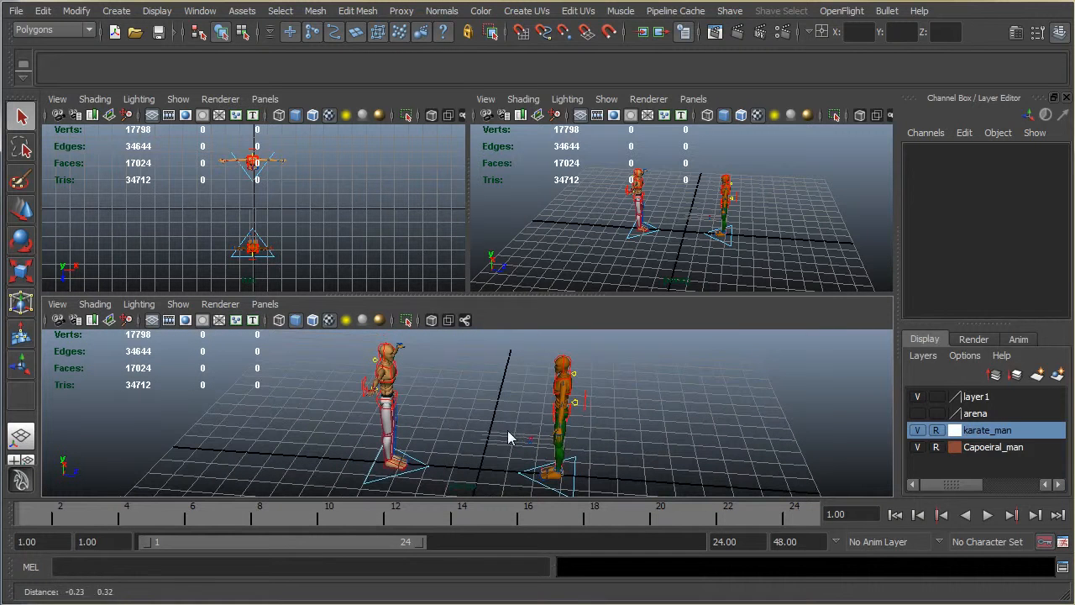
left_click_drag(506, 385, 505, 400, "alt")
Step: Look through camera1 in the small top-view pane, leaving nothing selected in the scene
left_click(361, 230)
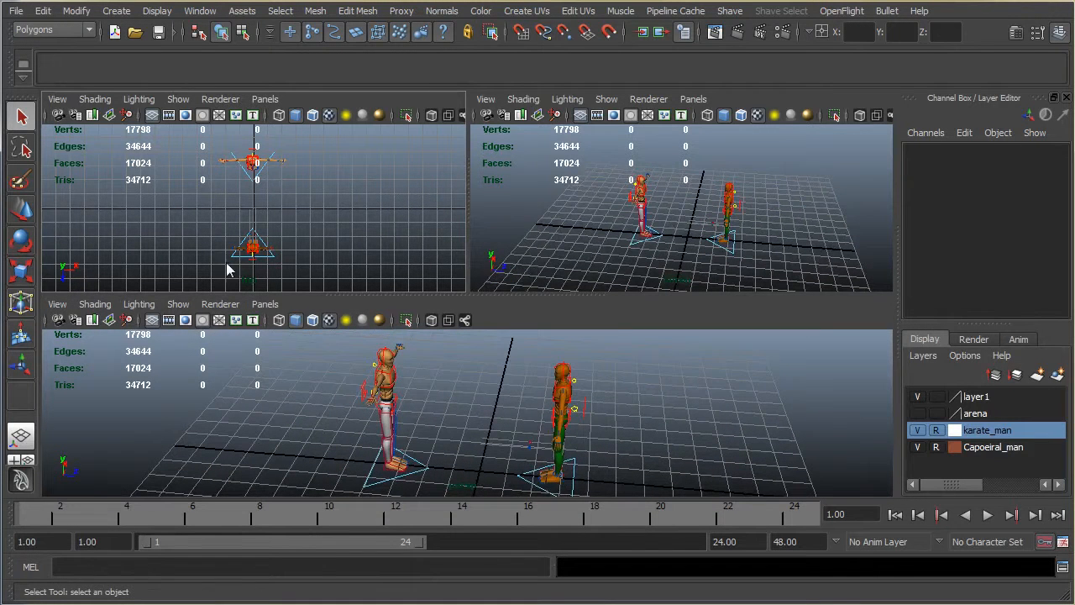
left_click(266, 99)
mouse_move(363, 115)
left_click(450, 119)
left_click_drag(378, 225, 347, 225, "alt")
mouse_move(243, 202)
left_mouse_down("alt")
mouse_move(258, 201)
mouse_move(253, 189)
left_mouse_up("alt")
left_click_drag(330, 282, 336, 242)
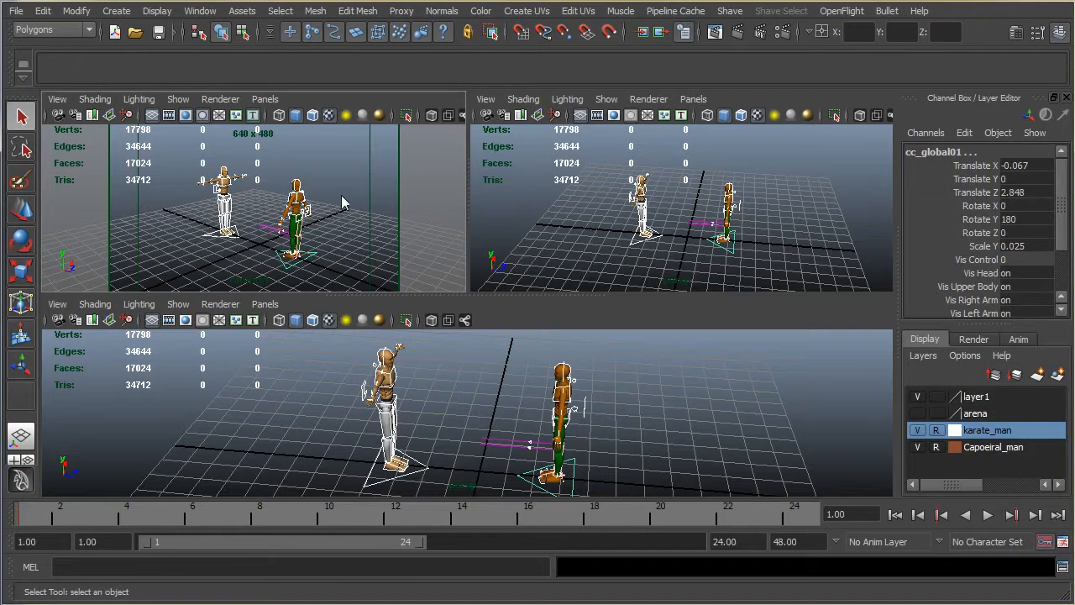
left_click(342, 203)
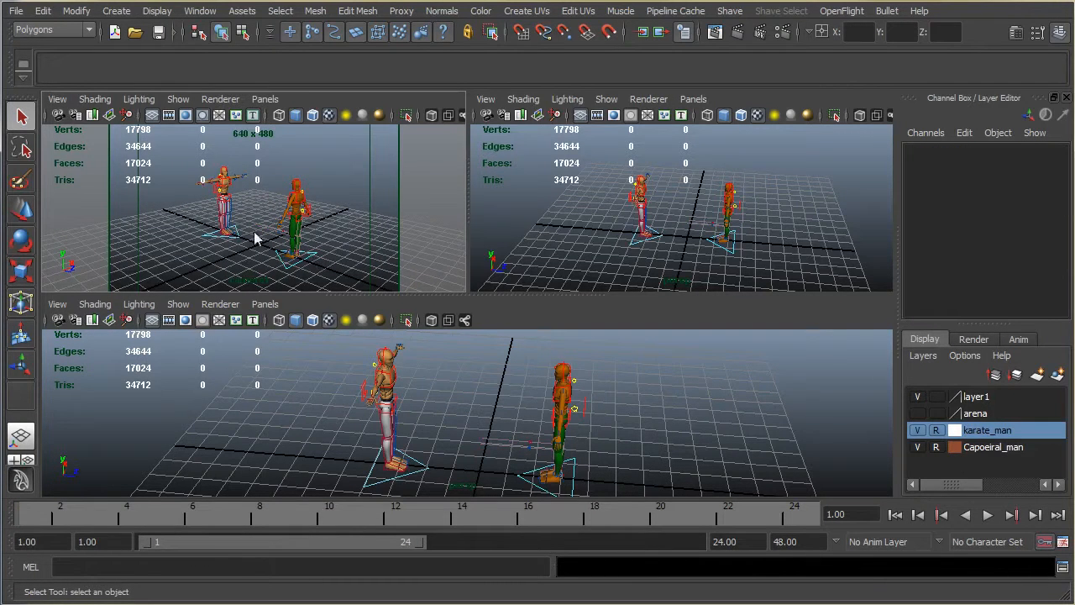
left_click_drag(360, 230, 320, 228, "alt")
mouse_move(728, 211)
left_mouse_down("alt")
mouse_move(758, 212)
mouse_move(717, 210)
mouse_move(746, 206)
left_mouse_up("alt")
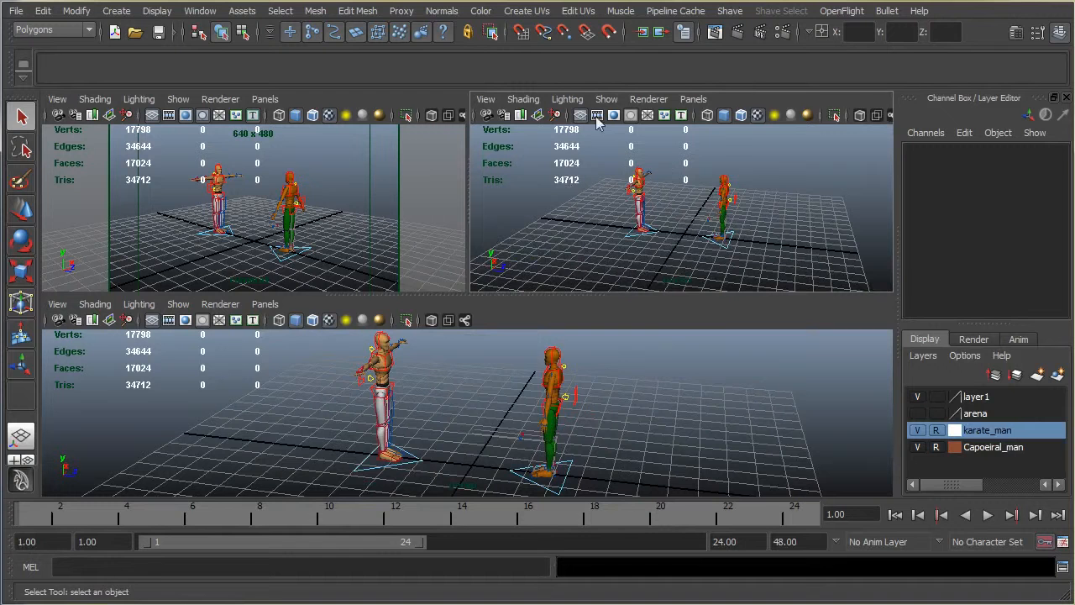
Step: Show the Graph Editor in the upper pane beside the camera1 view
left_click(694, 99)
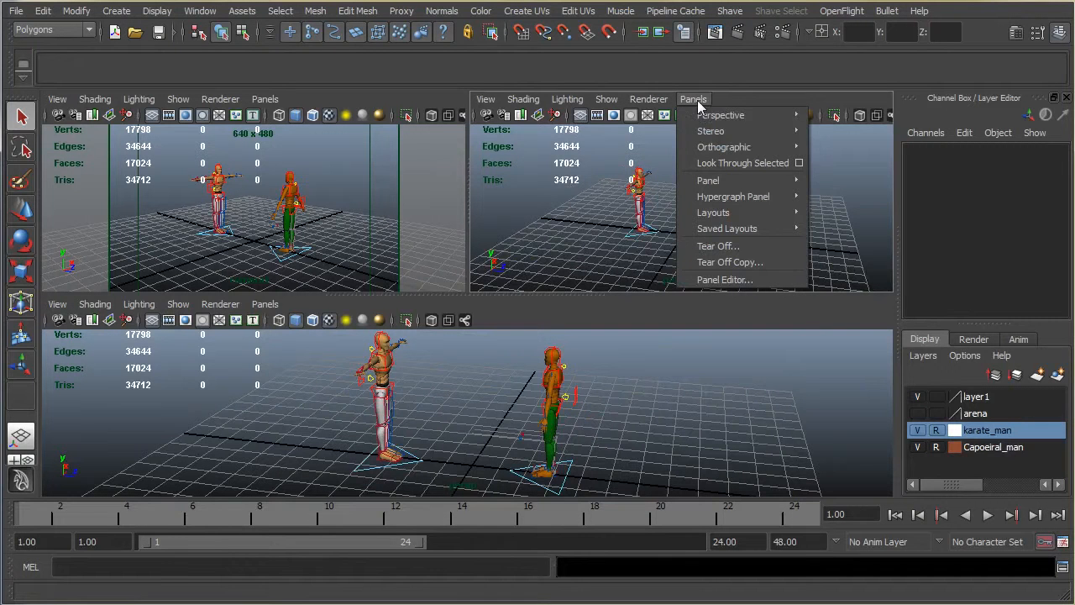
mouse_move(735, 213)
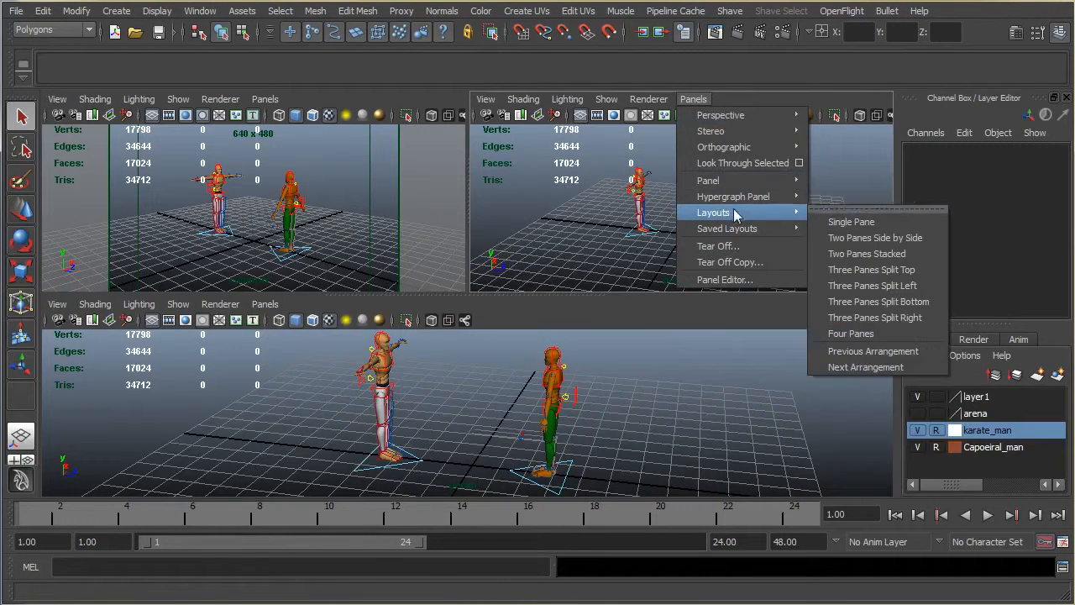
mouse_move(756, 228)
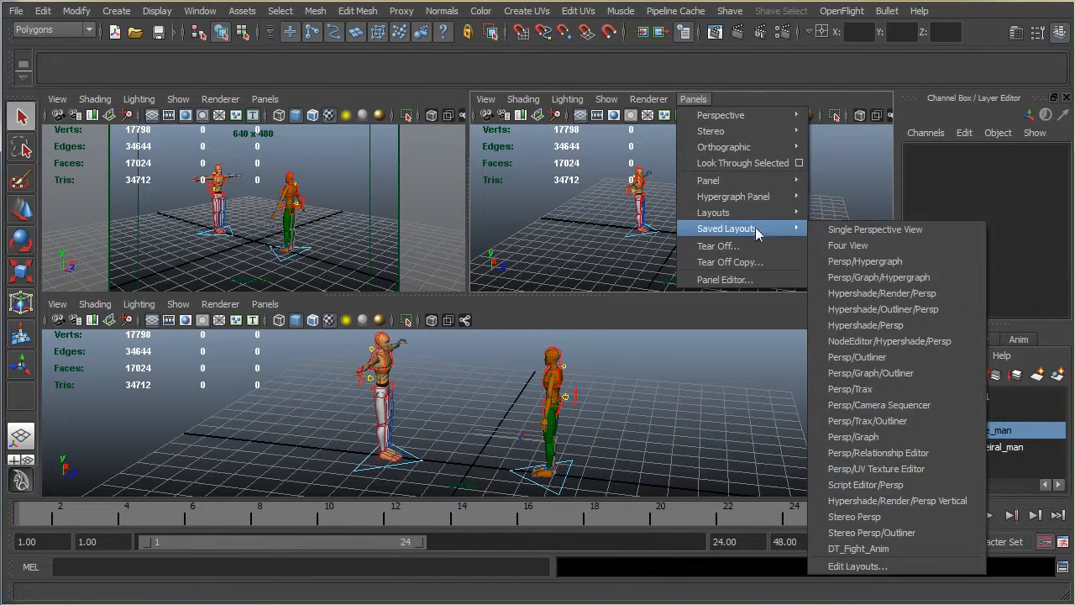
mouse_move(735, 181)
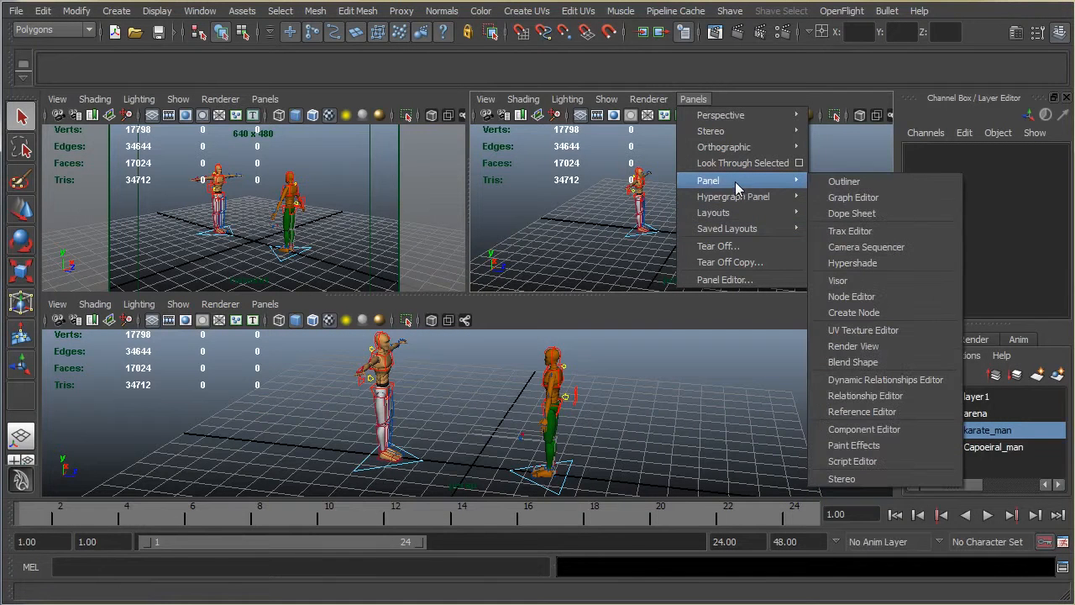
left_click(849, 198)
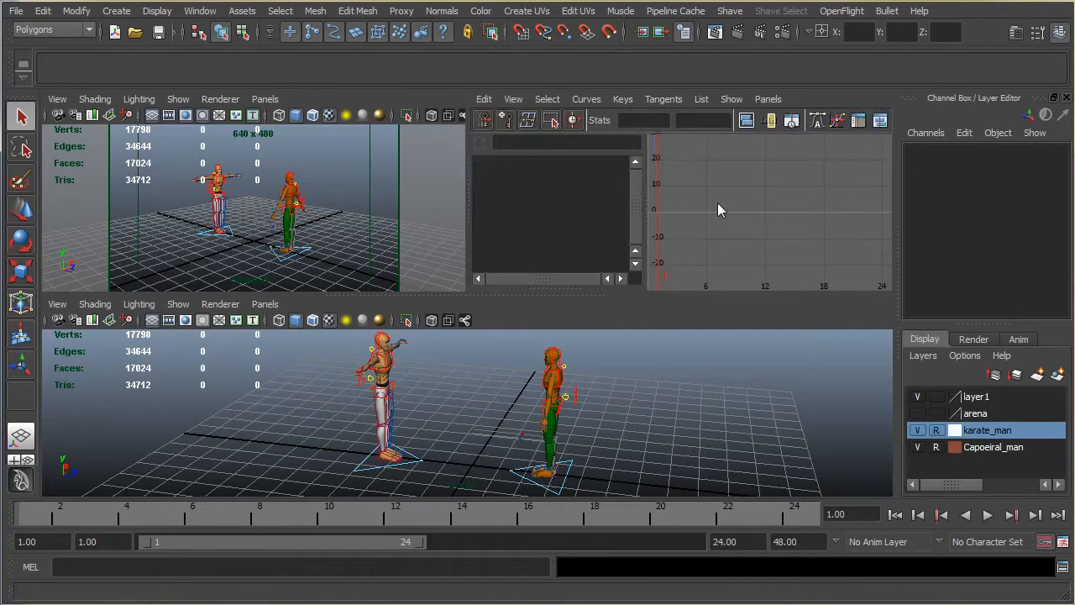
Step: Save the current panel layout under the name Anim_fight
left_click_drag(616, 424, 586, 388, "alt")
scroll(629, 418, "down", 2)
scroll(574, 403, "down", 4)
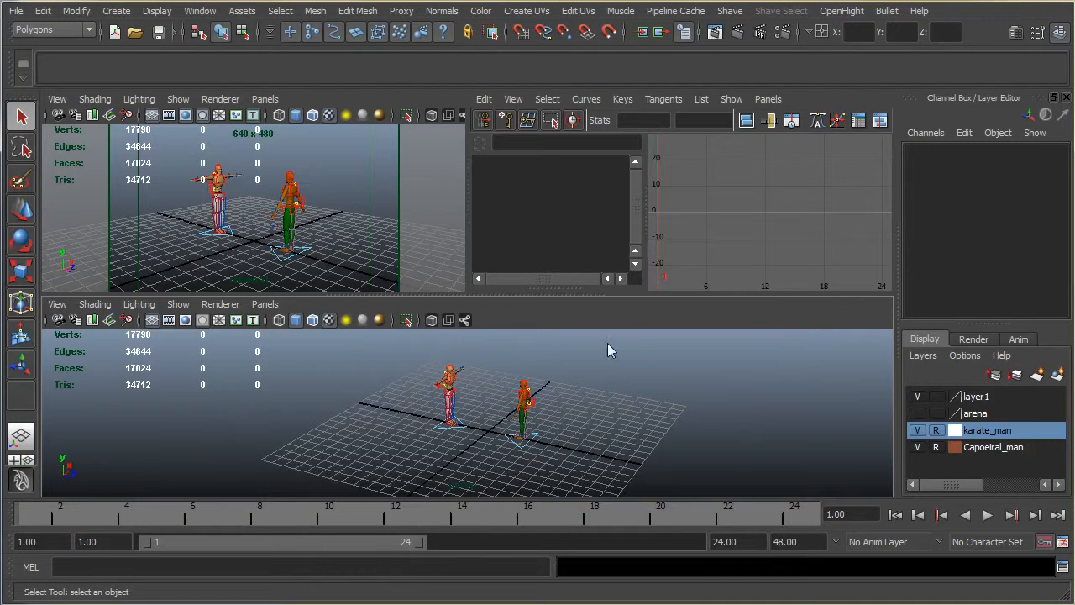
left_click(200, 10)
mouse_move(224, 56)
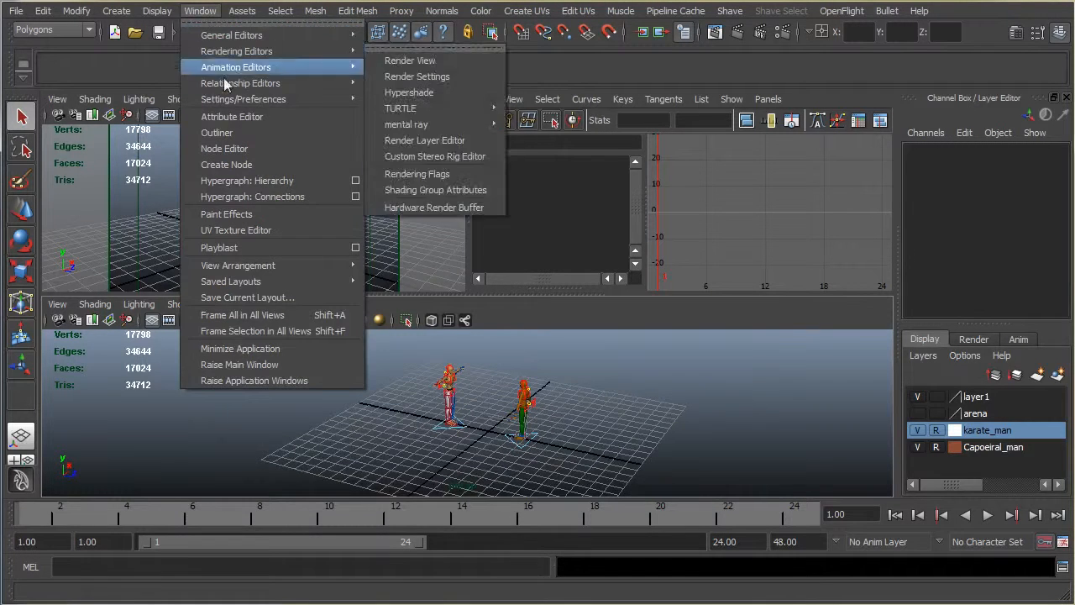
mouse_move(226, 283)
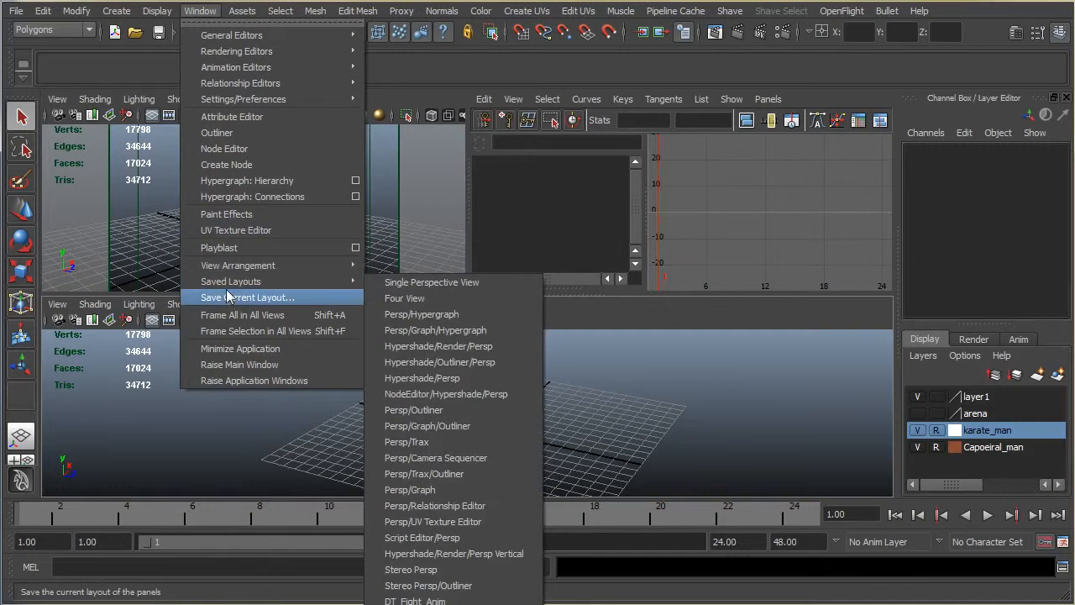
left_click(229, 298)
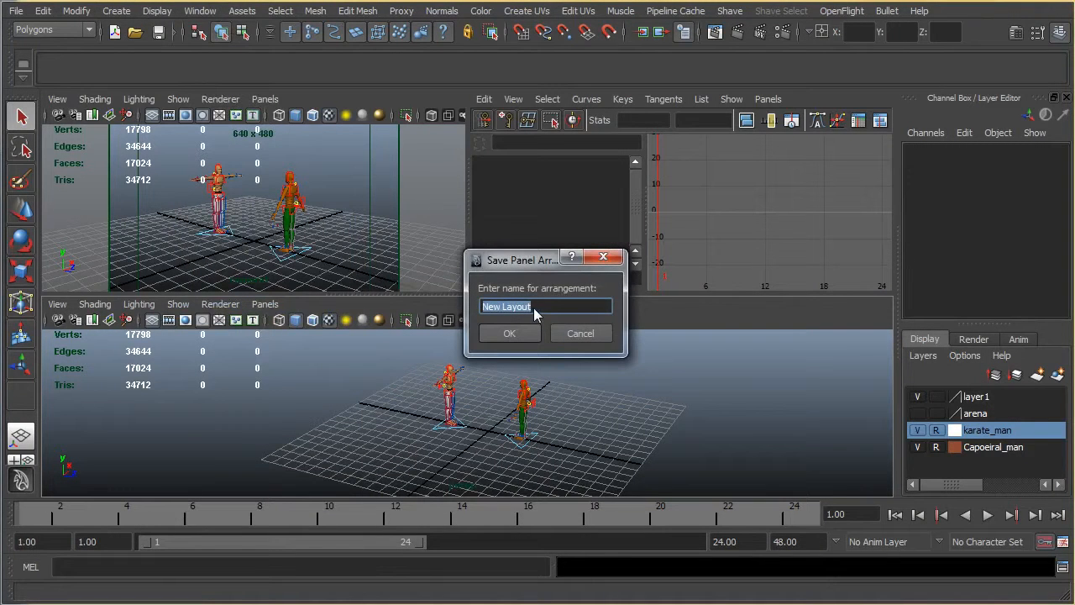
type("Anim")
key("Return")
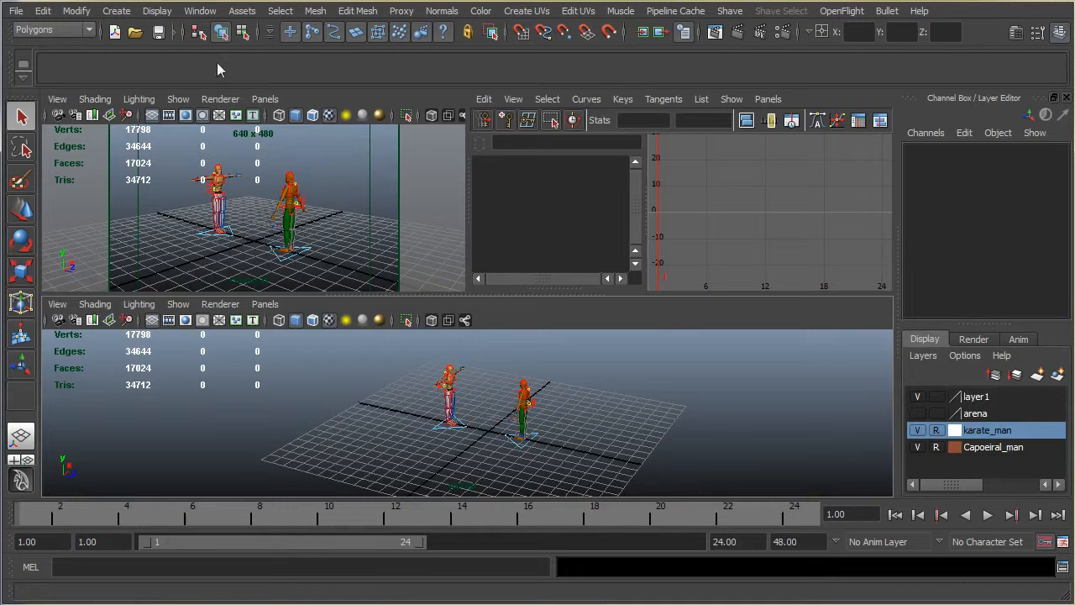
Step: Add the saved Anim_fight layout to the shelf from the layout list and close the panel editor
left_click(198, 11)
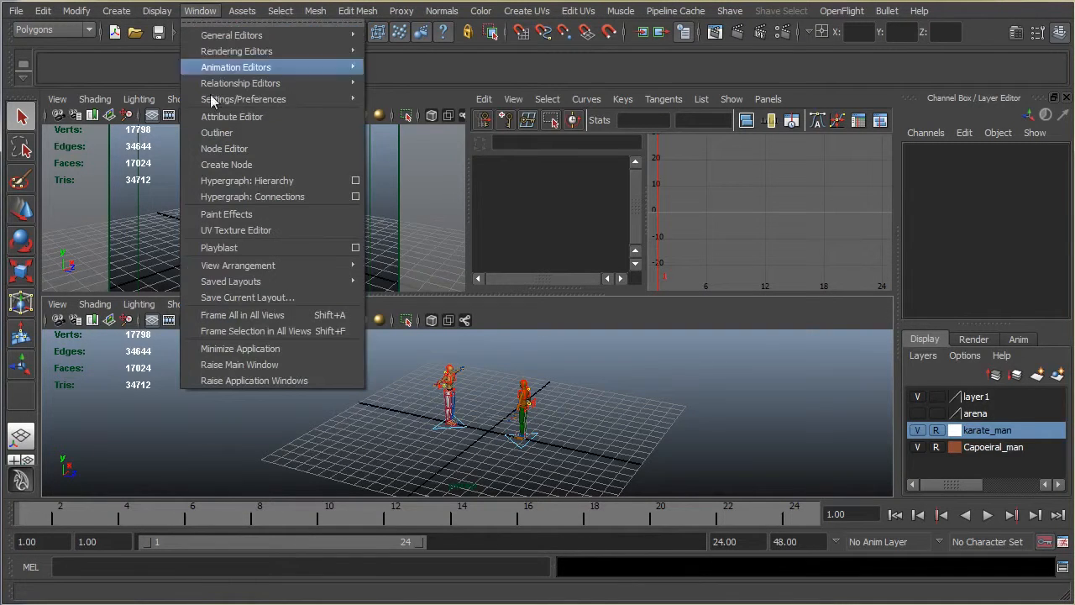
mouse_move(240, 284)
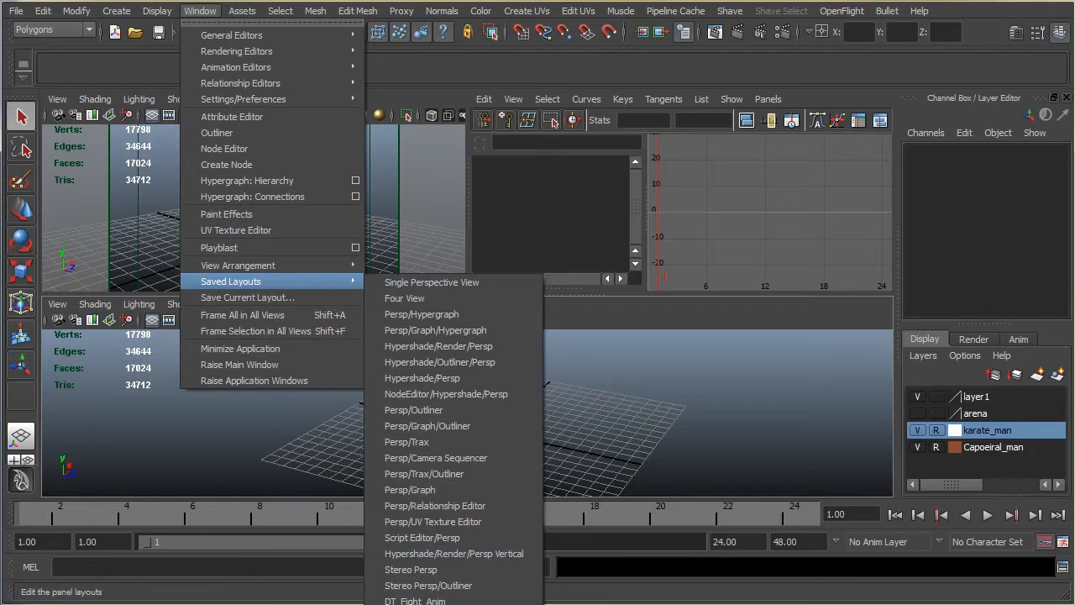
left_click(445, 604)
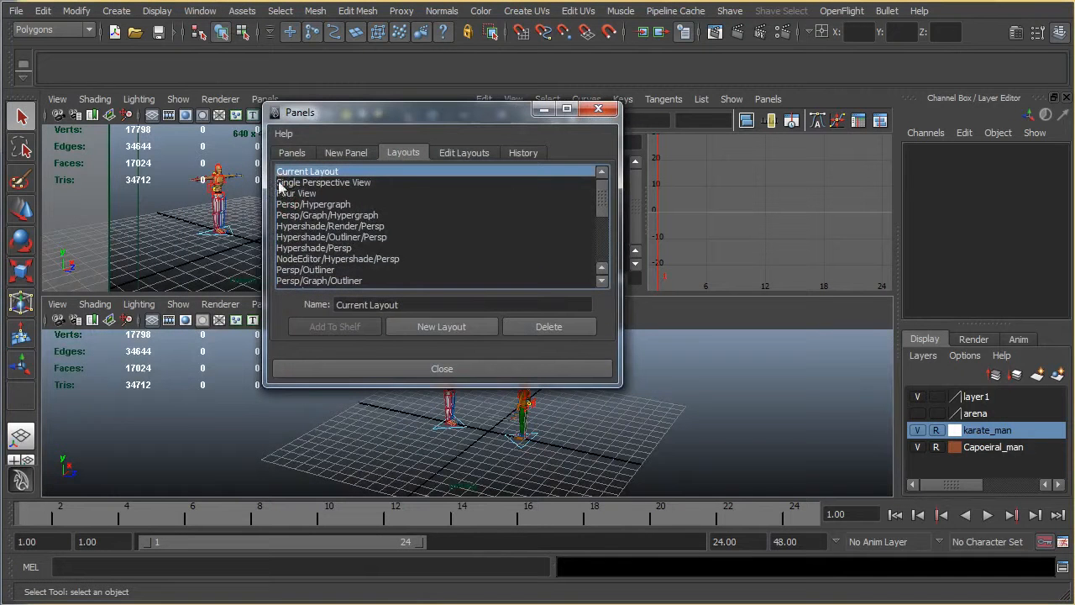
left_click_drag(603, 196, 606, 241)
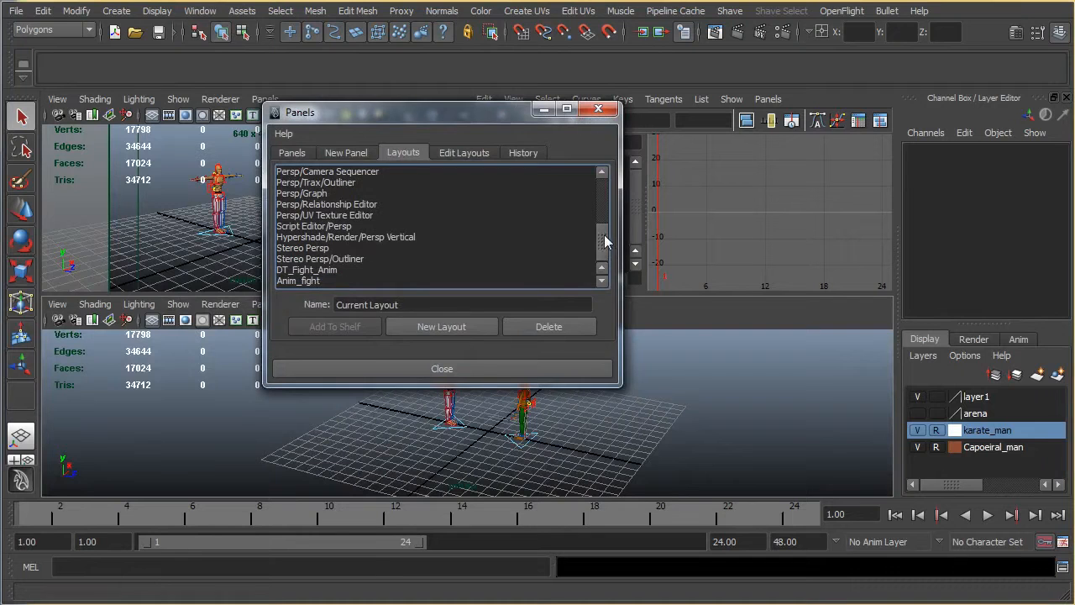
left_click(291, 282)
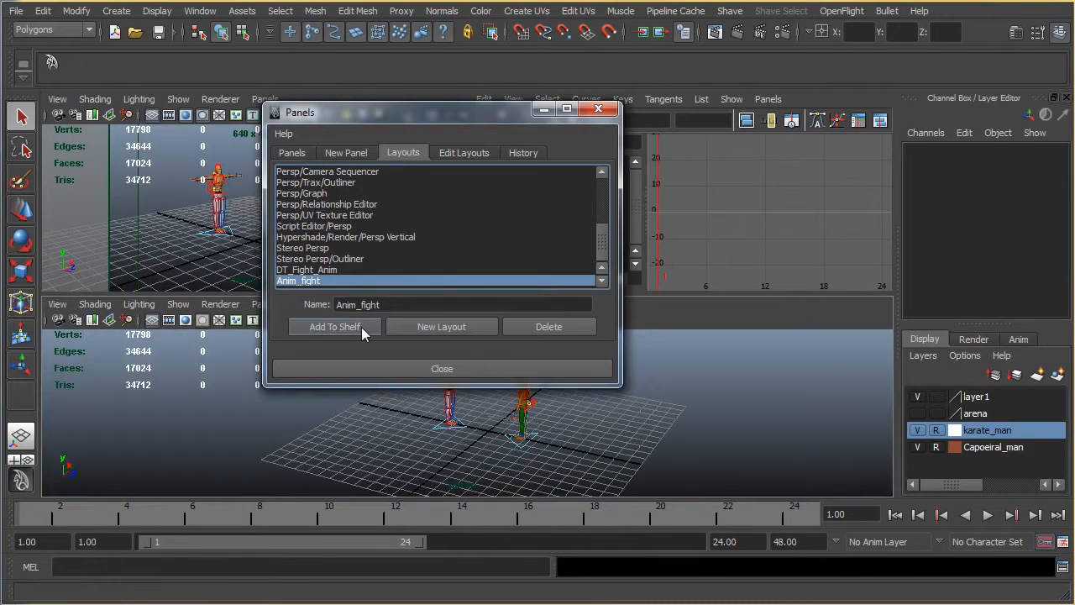
left_click(425, 369)
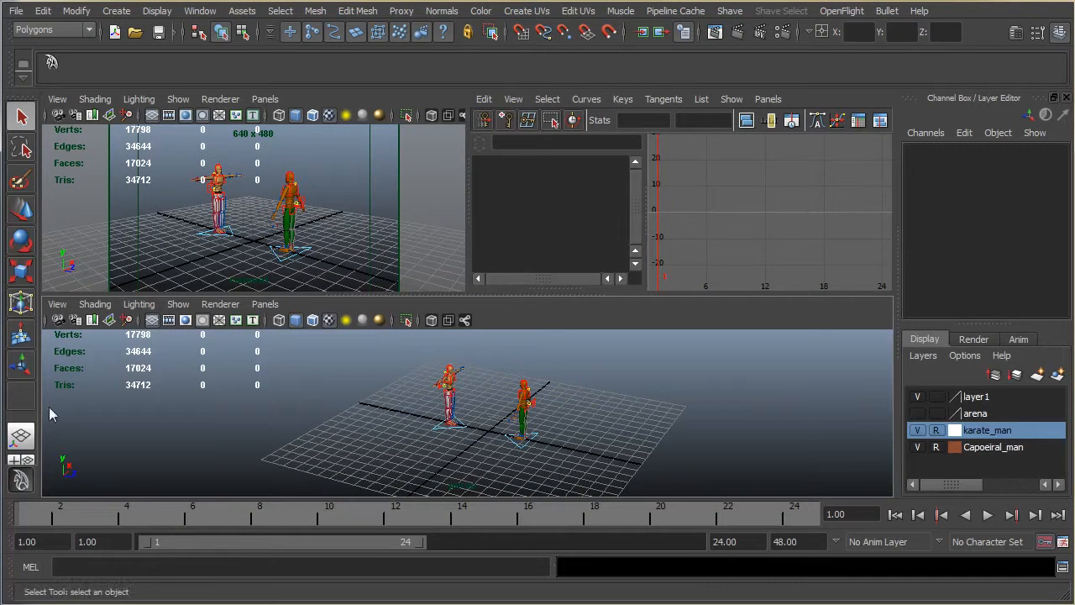
Step: Test the new shelf item by switching to Four View and restoring the Anim_fight layout
left_click(15, 460)
left_click(51, 62)
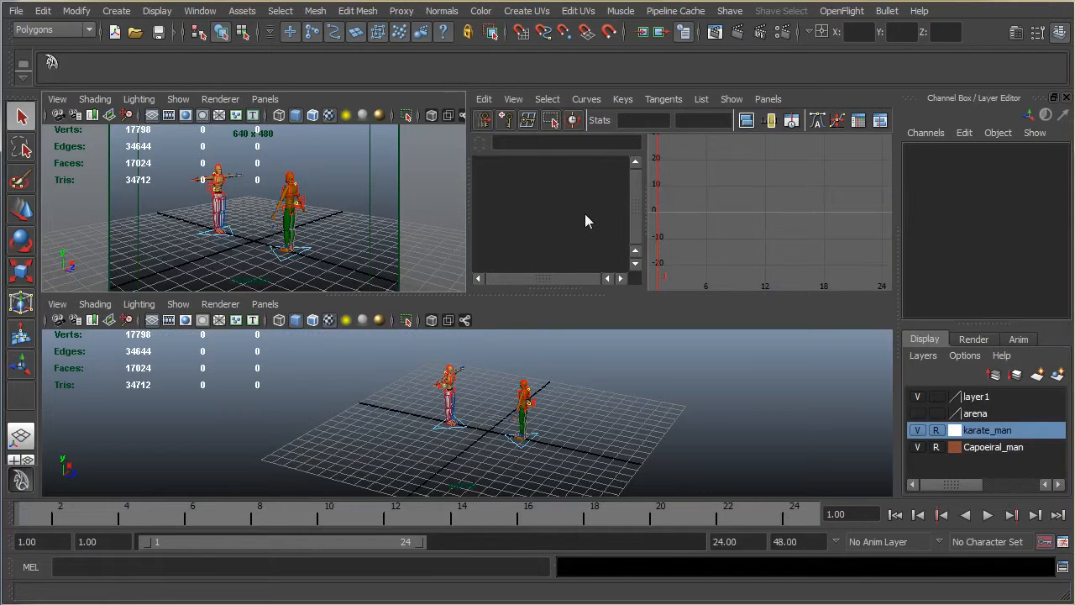
left_click(489, 327)
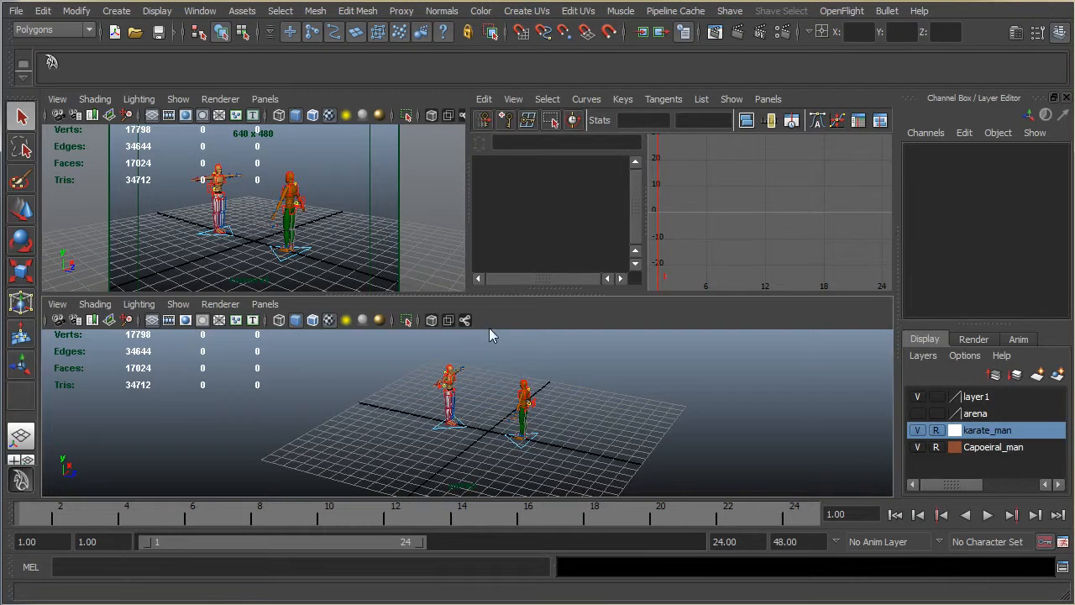
Step: Maximize the persp view to check which object types it displays, and return to the three-pane layout
left_click_drag(581, 363, 591, 454, "alt")
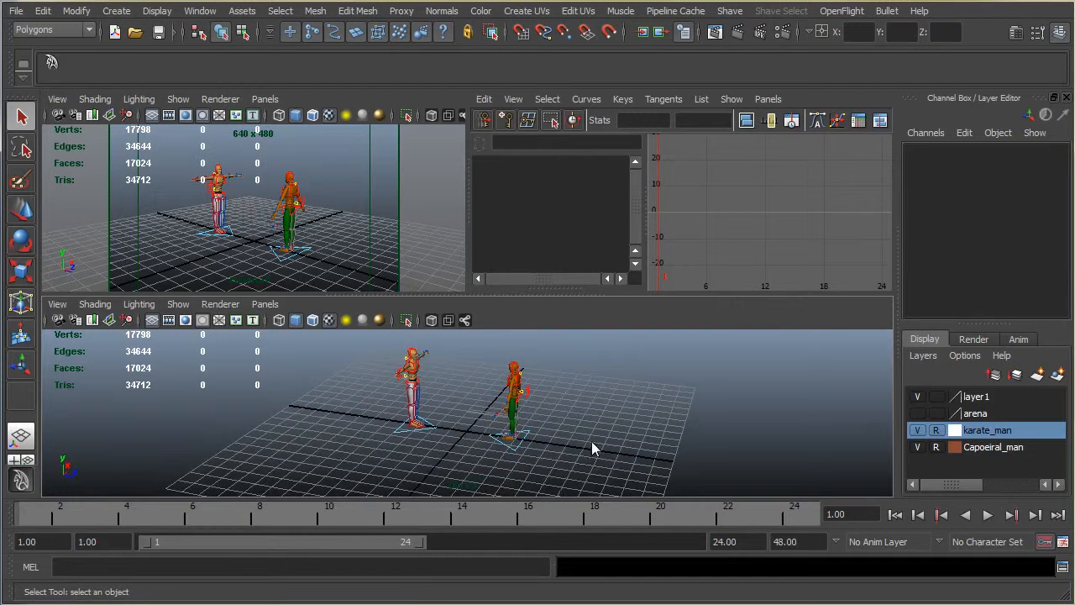
mouse_move(580, 407)
left_mouse_down("alt")
mouse_move(607, 400)
mouse_move(471, 305)
left_mouse_up("alt")
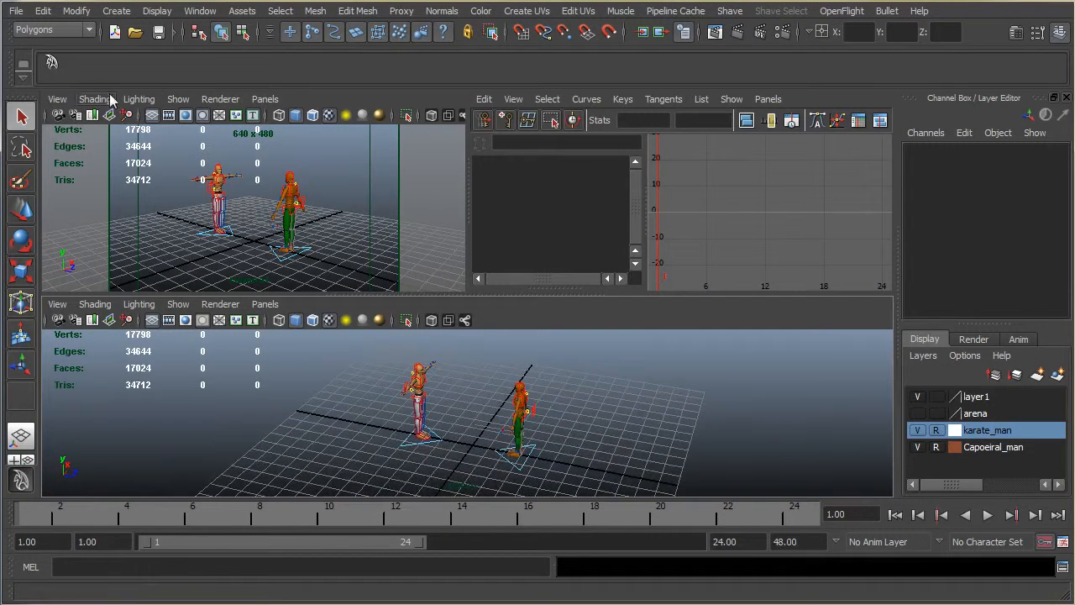
left_click_drag(568, 471, 582, 451, "alt")
key("space")
left_click_drag(480, 412, 463, 388, "alt")
left_click_drag(480, 308, 444, 190, "alt")
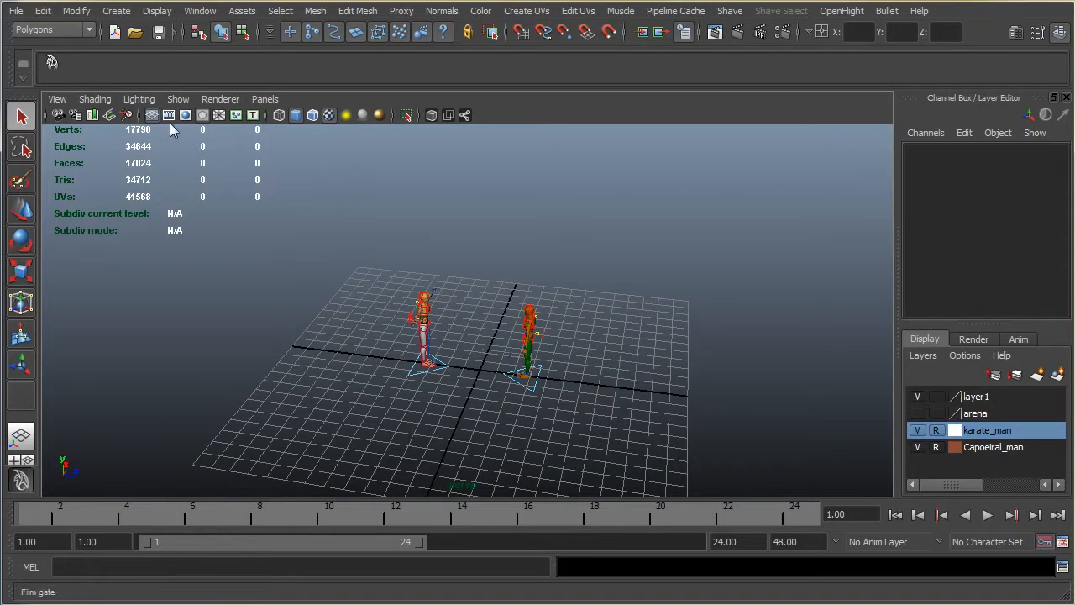
left_click(180, 100)
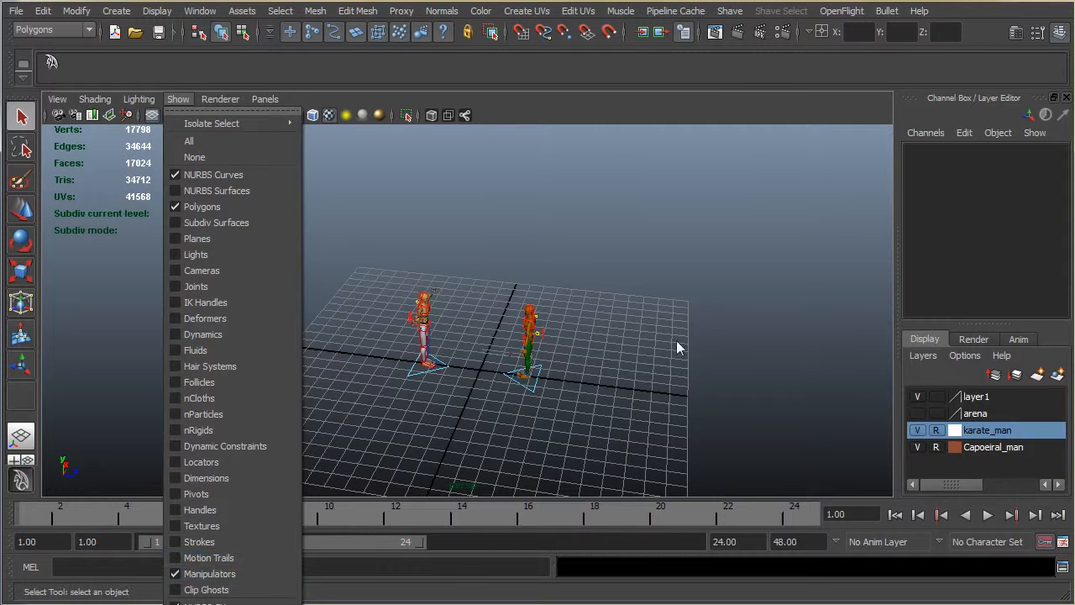
left_click(573, 327)
left_click_drag(573, 327, 571, 312, "alt")
left_click_drag(344, 235, 643, 401)
left_click(628, 285)
left_click_drag(376, 245, 593, 428)
left_click(388, 237)
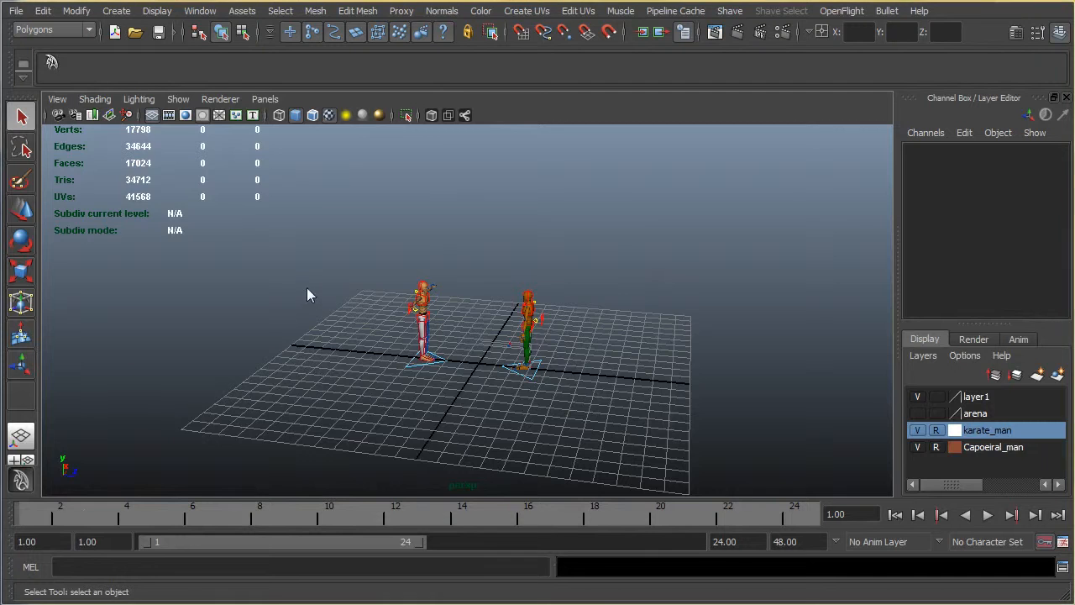
key("space")
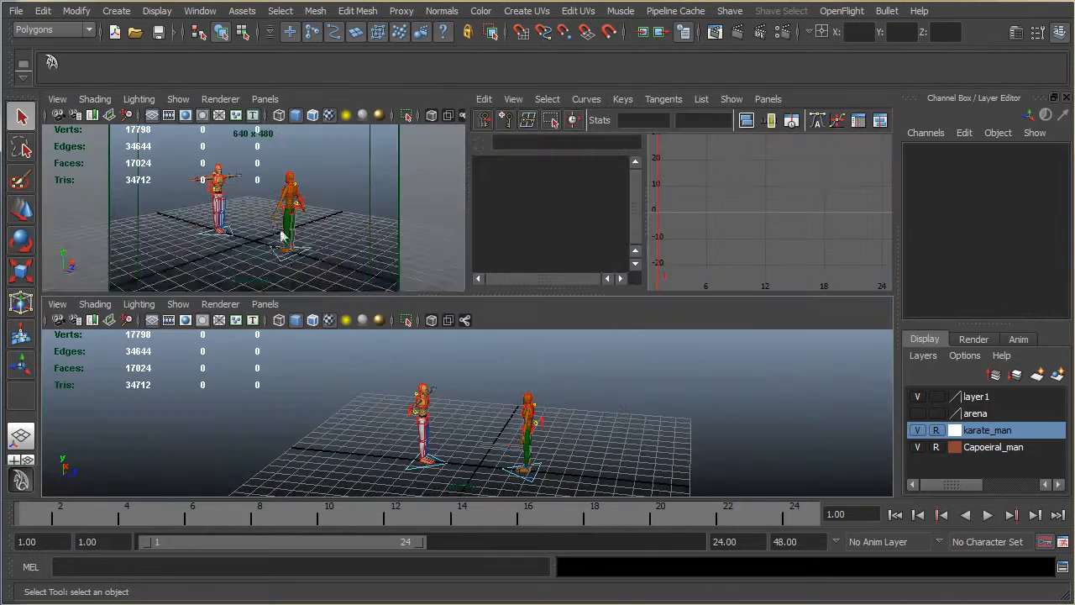
Step: Limit the camera1 view's display to NURBS curves and polygons by hiding all object types and re-enabling those two
left_click(179, 99)
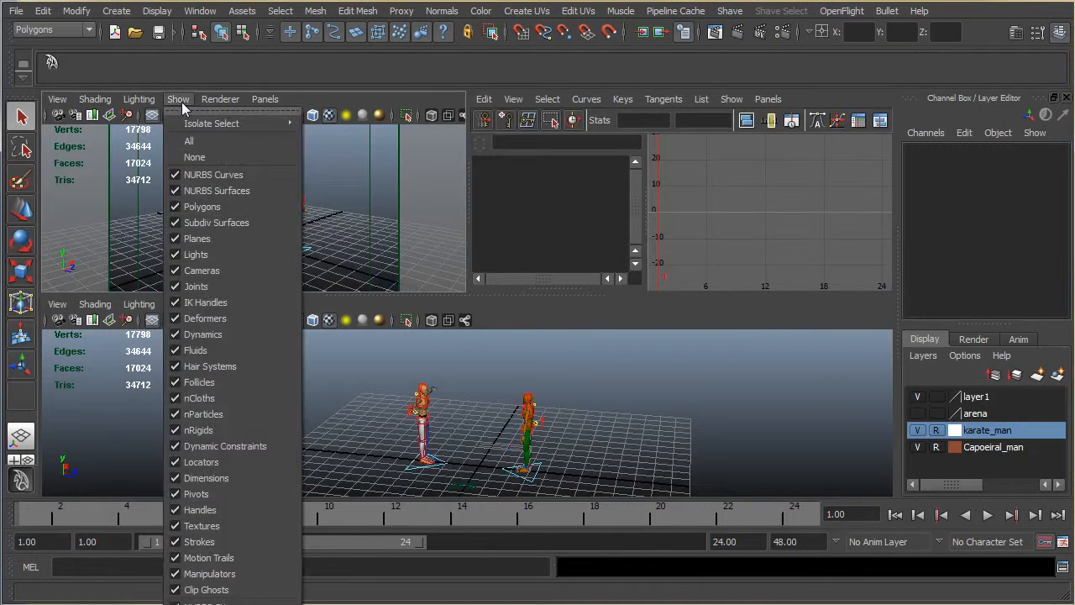
left_click(192, 157)
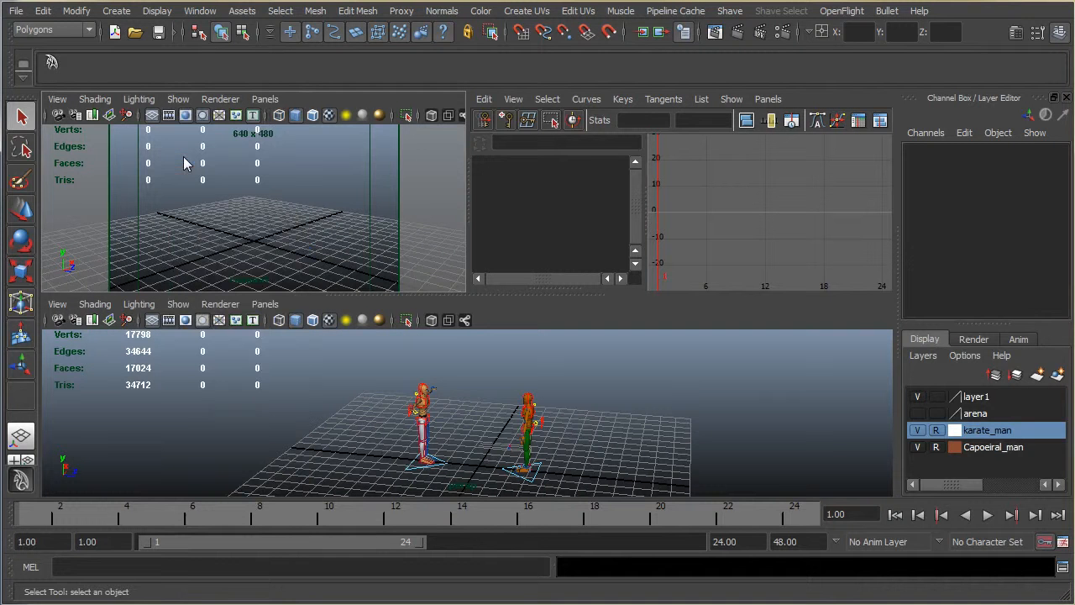
left_click(178, 99)
left_click(194, 174)
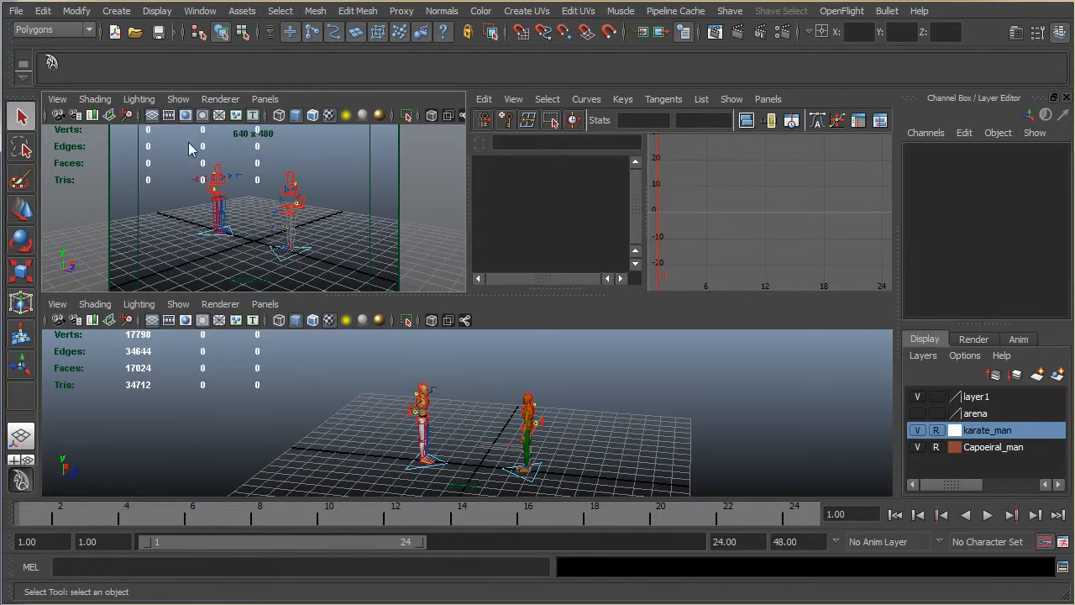
left_click(180, 99)
left_click(194, 209)
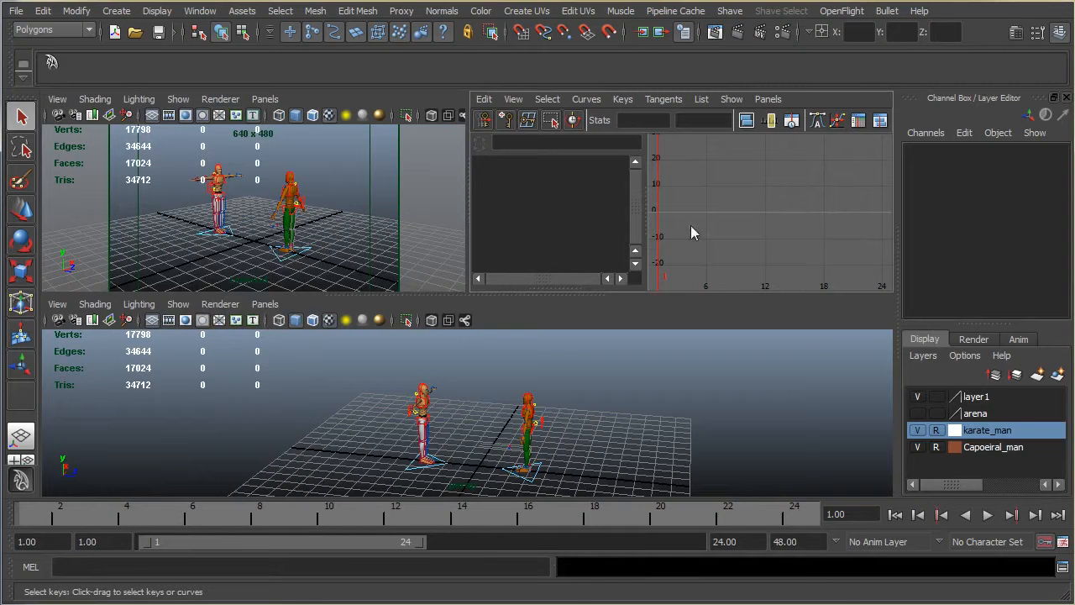
Step: In the maximized persp view, set Leg Right IKFK and Leg Left IKFK to IK on the white-trousered character's cc_COG01 control
left_click(676, 389)
key("space")
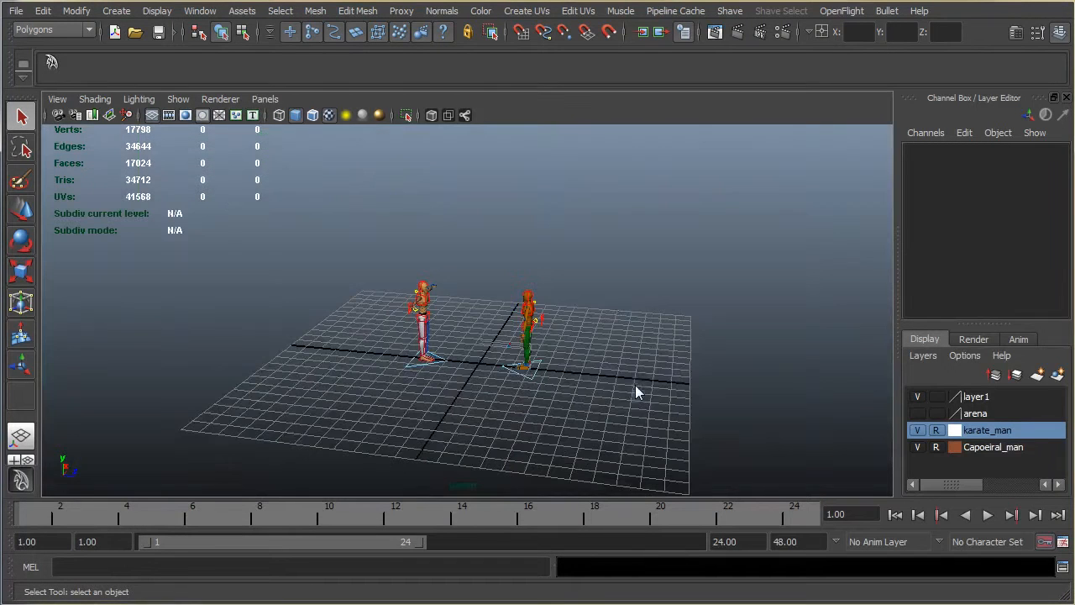
left_click_drag(611, 295, 416, 303, "alt")
right_click_drag(416, 303, 450, 284, "alt")
middle_click_drag(450, 284, 462, 323, "alt")
left_click_drag(498, 317, 420, 324, "alt")
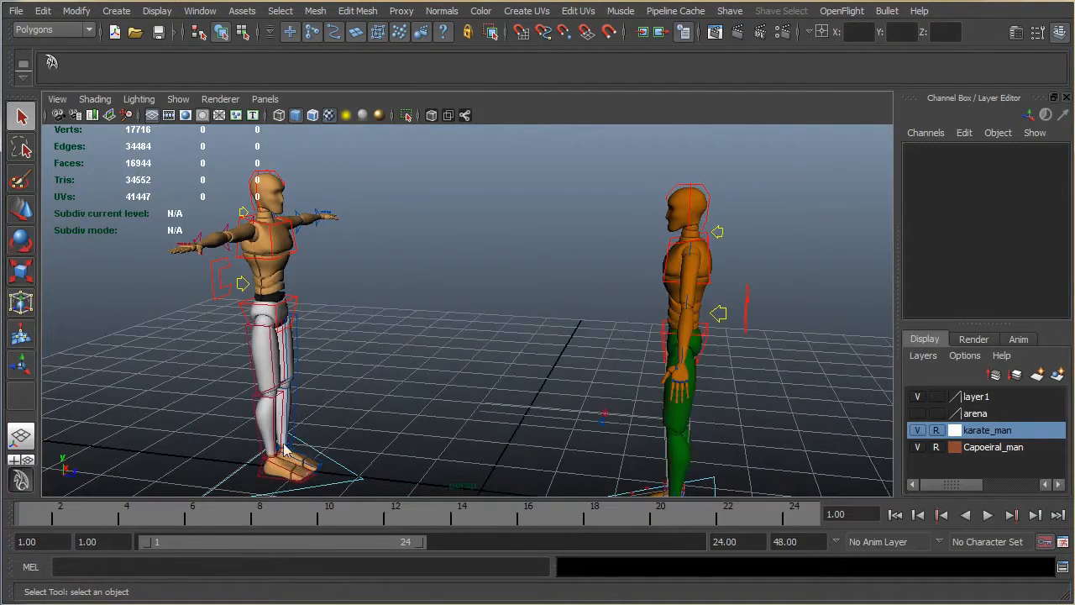
left_click_drag(393, 393, 194, 296, "alt")
left_click(228, 290)
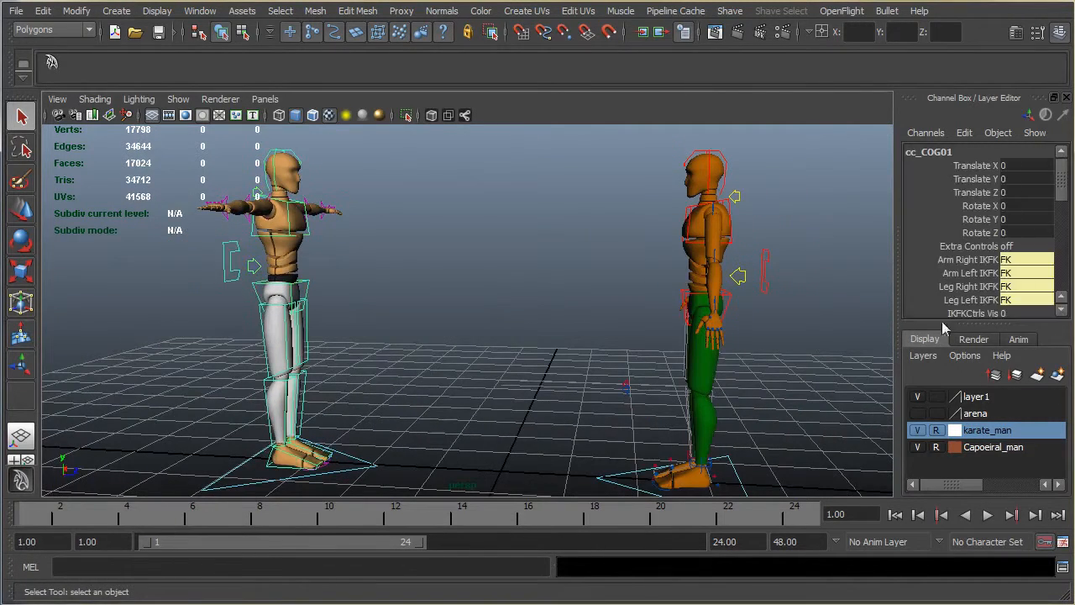
left_click(1024, 291)
left_click(1025, 314)
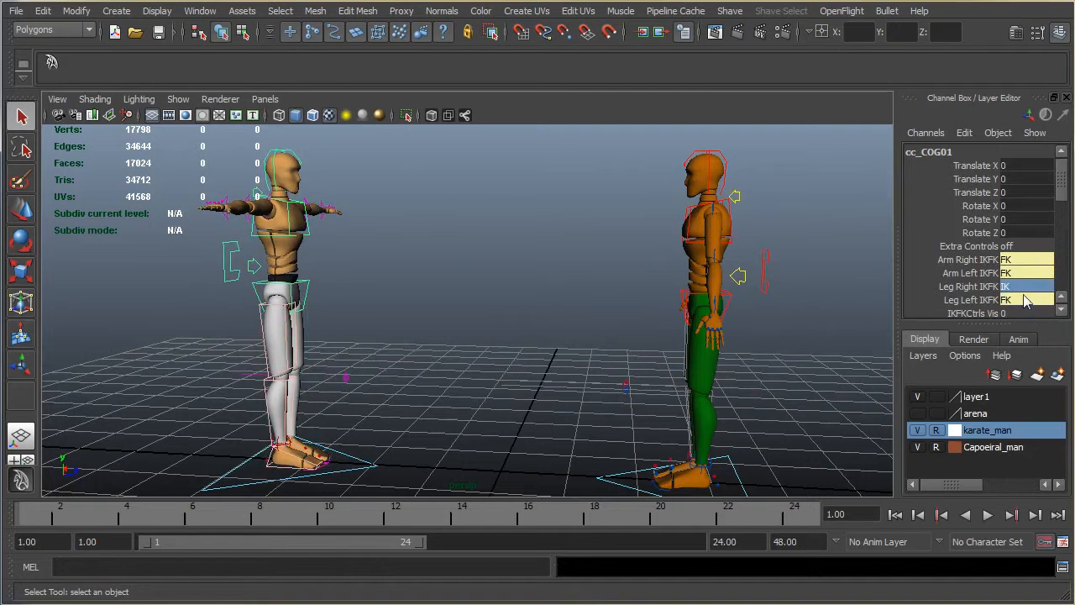
left_click(1023, 299)
left_click(1025, 331)
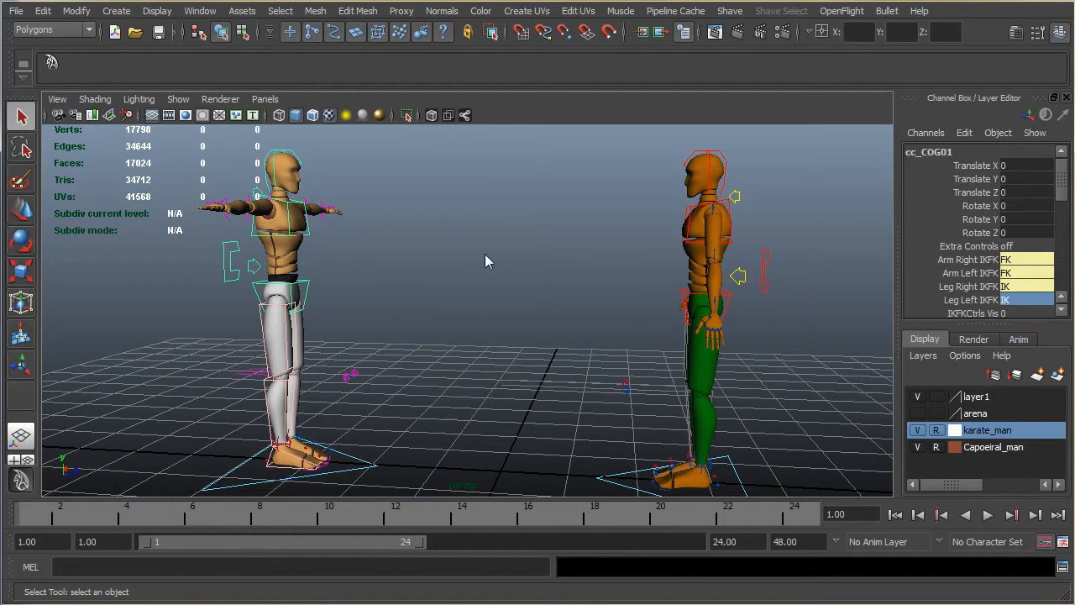
Step: Frame both characters from the side in the persp view
left_click_drag(485, 253, 474, 266, "alt")
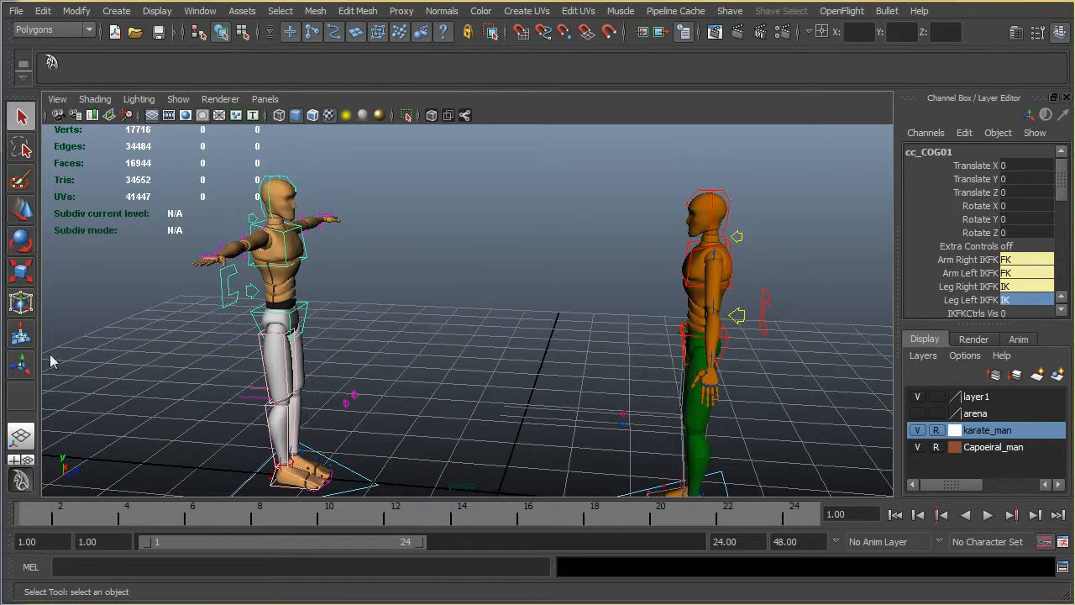
left_click_drag(434, 369, 454, 328, "alt")
key("a")
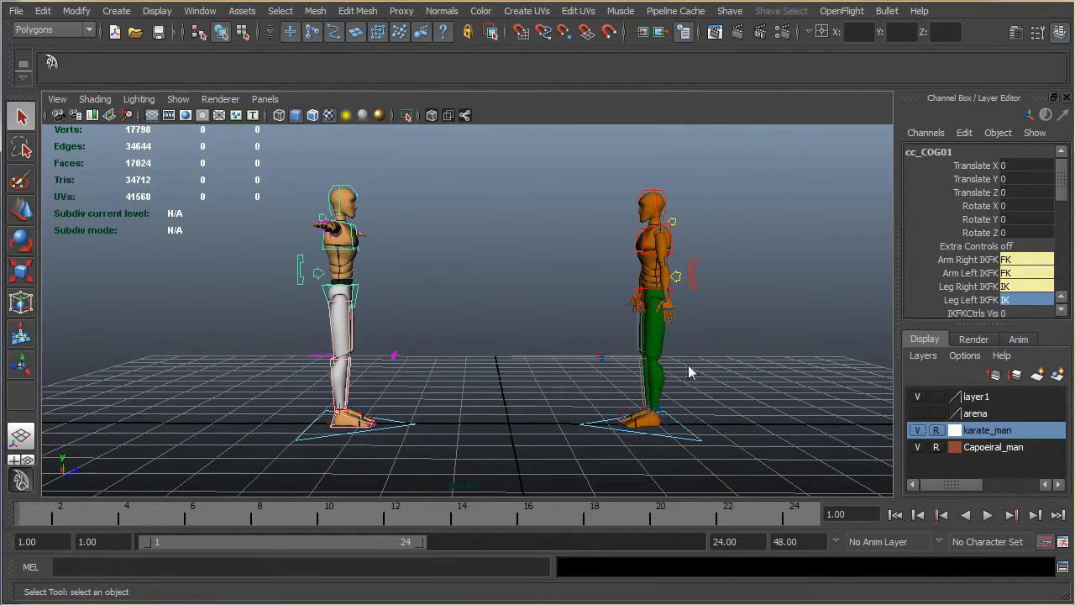
Step: Clear the selection and check which object types the persp view displays
left_click_drag(388, 225, 684, 264, "alt")
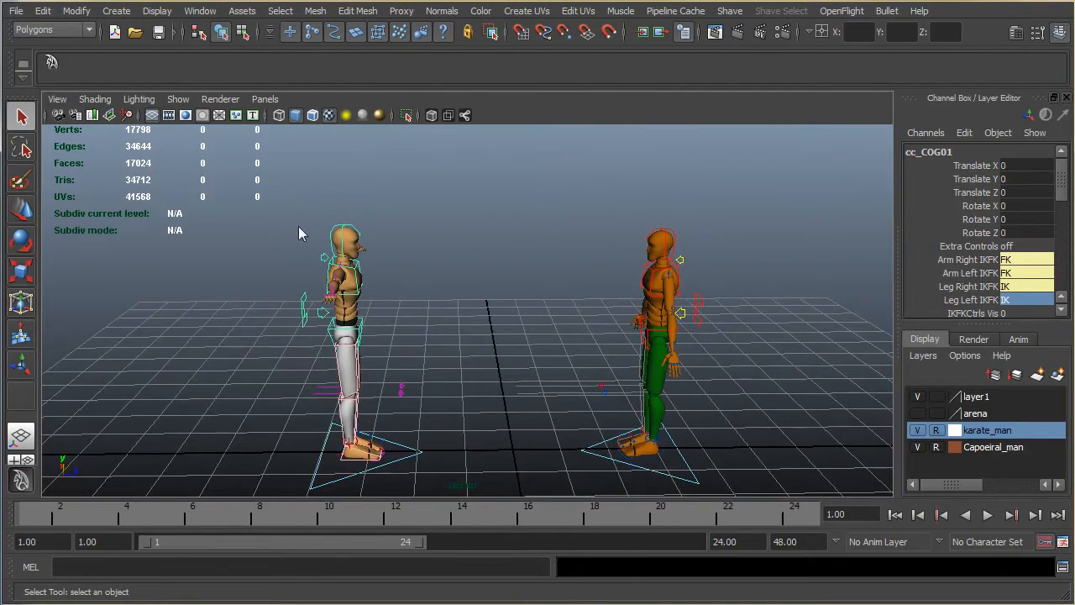
left_click_drag(345, 274, 475, 288, "alt")
left_click(475, 288)
left_click(178, 99)
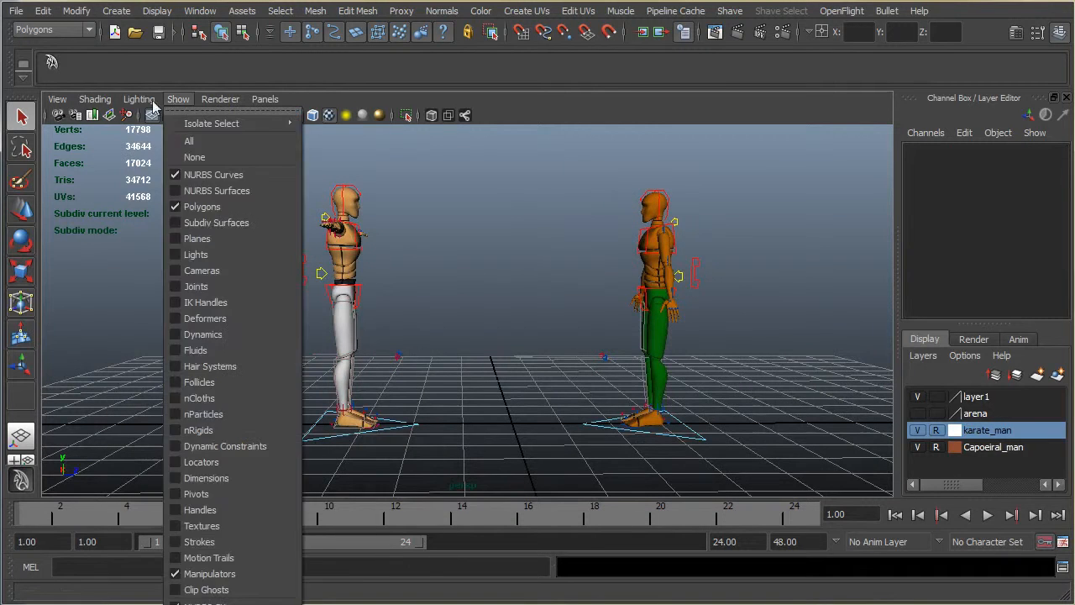
mouse_move(176, 100)
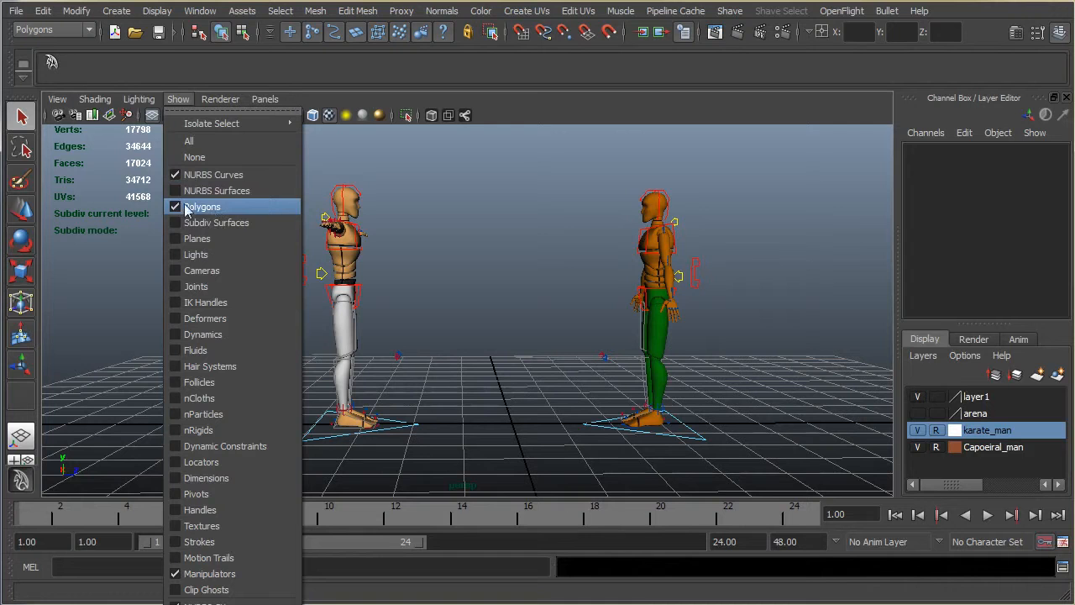
left_click(546, 244)
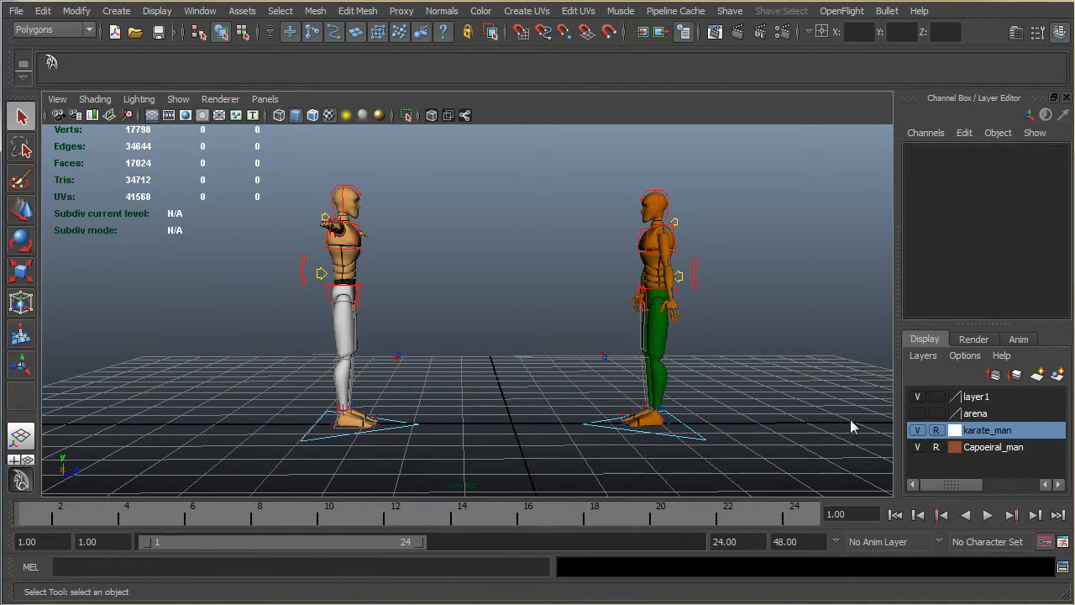
Step: Hide the karate_man layer and show it again
left_click(919, 431)
left_click(919, 432)
left_click_drag(483, 242, 427, 220, "alt")
mouse_move(515, 369)
left_mouse_down("alt")
mouse_move(511, 353)
mouse_move(512, 378)
mouse_move(504, 358)
mouse_move(403, 350)
mouse_move(476, 365)
mouse_move(504, 344)
mouse_move(504, 361)
left_mouse_up("alt")
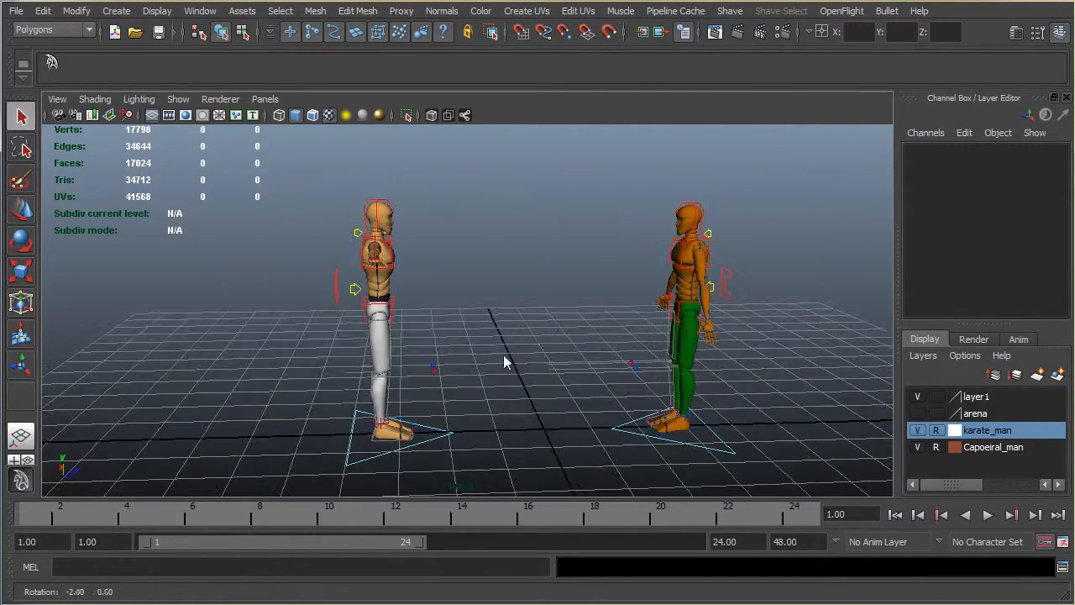
Step: Select all of the white-trousered character's rig controls except the cc_global01 control
left_click(363, 464)
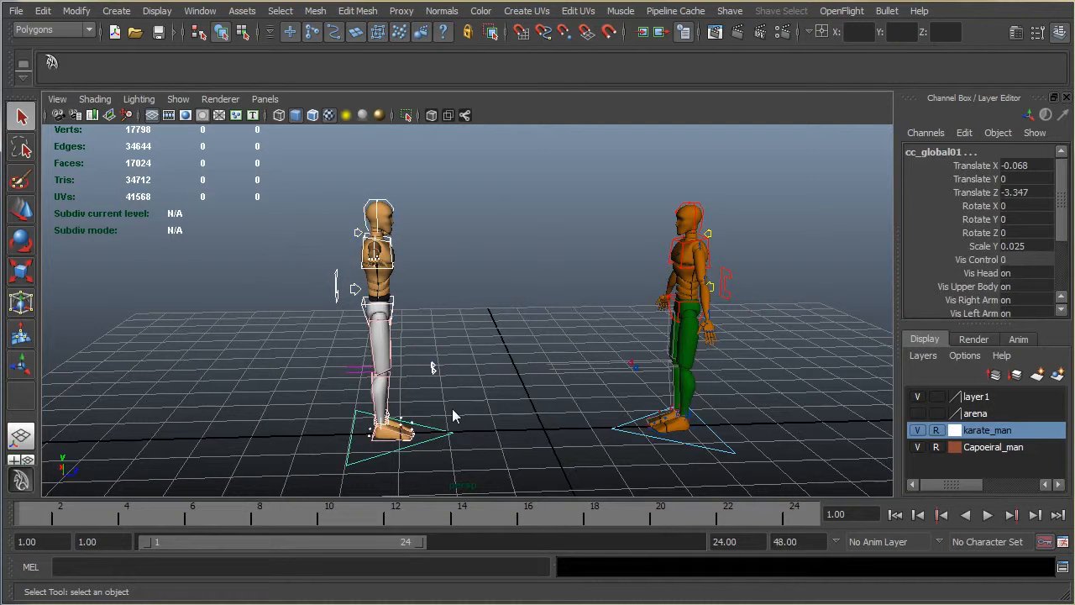
left_click_drag(466, 426, 431, 447)
left_click_drag(504, 404, 483, 413, "alt")
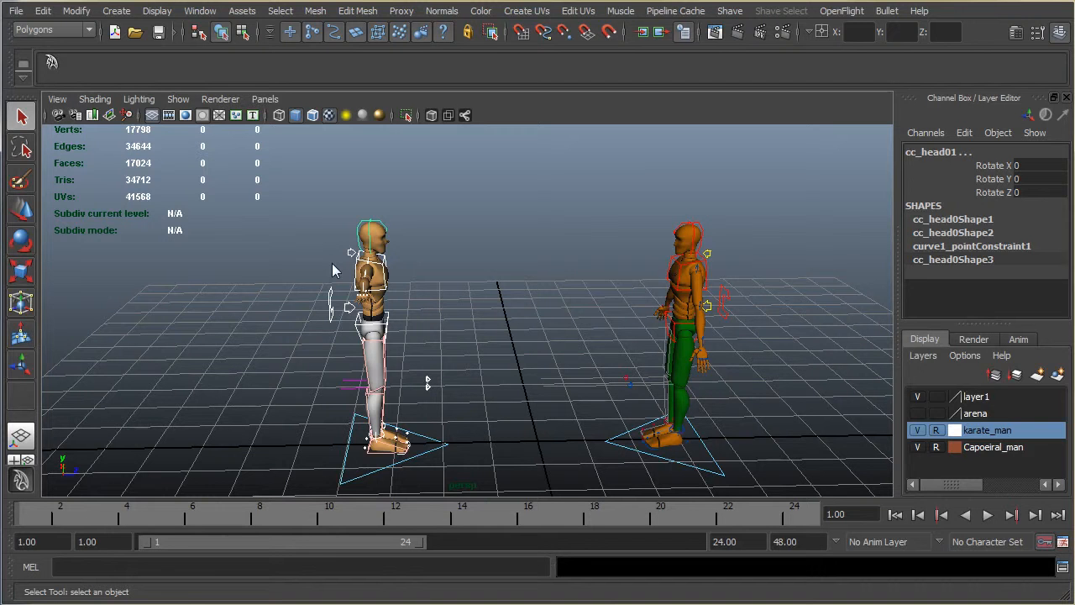
left_click_drag(489, 383, 468, 344, "alt")
Step: Create a quick select set named karate from the selected controls and add it to the shelf
left_click(116, 11)
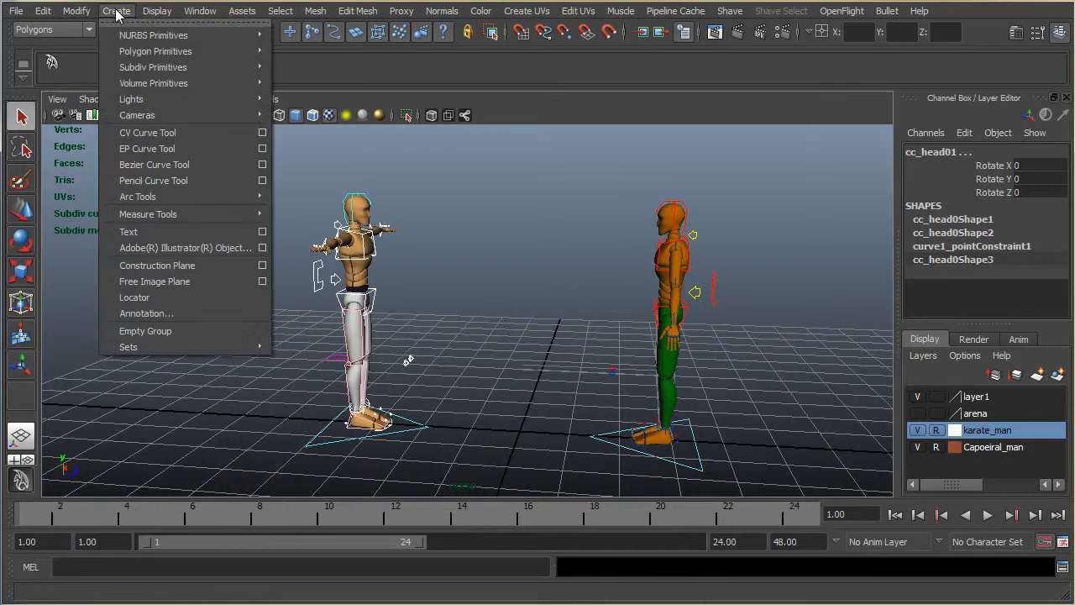
mouse_move(142, 86)
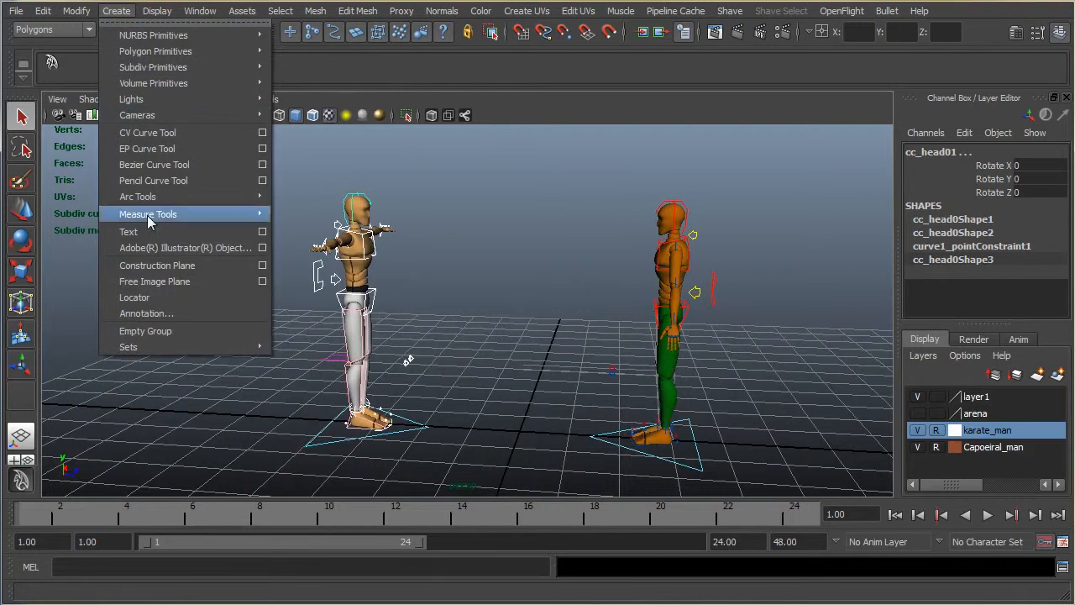
mouse_move(155, 347)
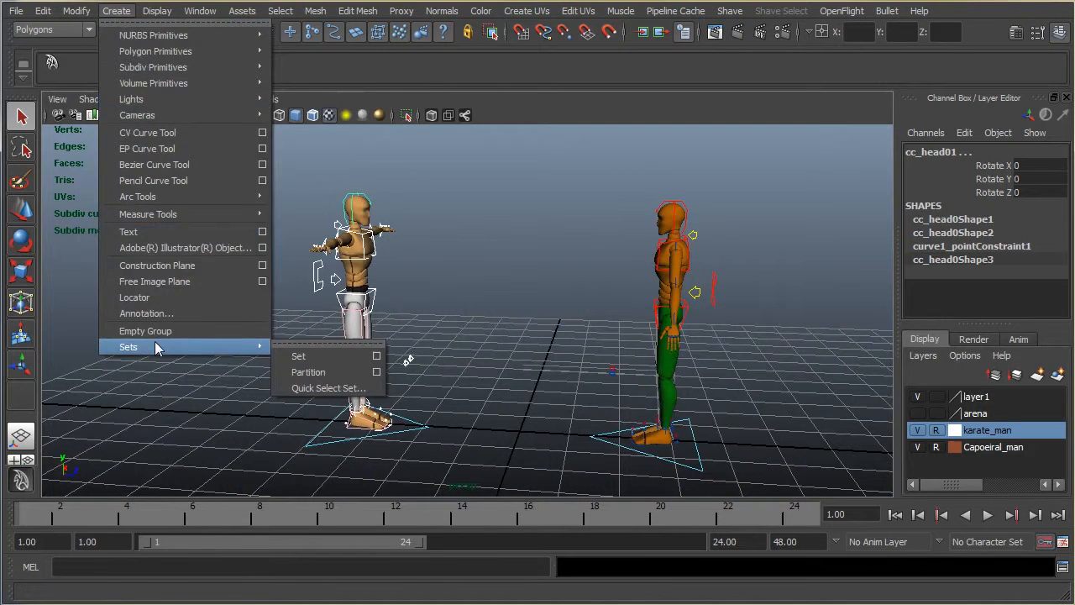
left_click(320, 388)
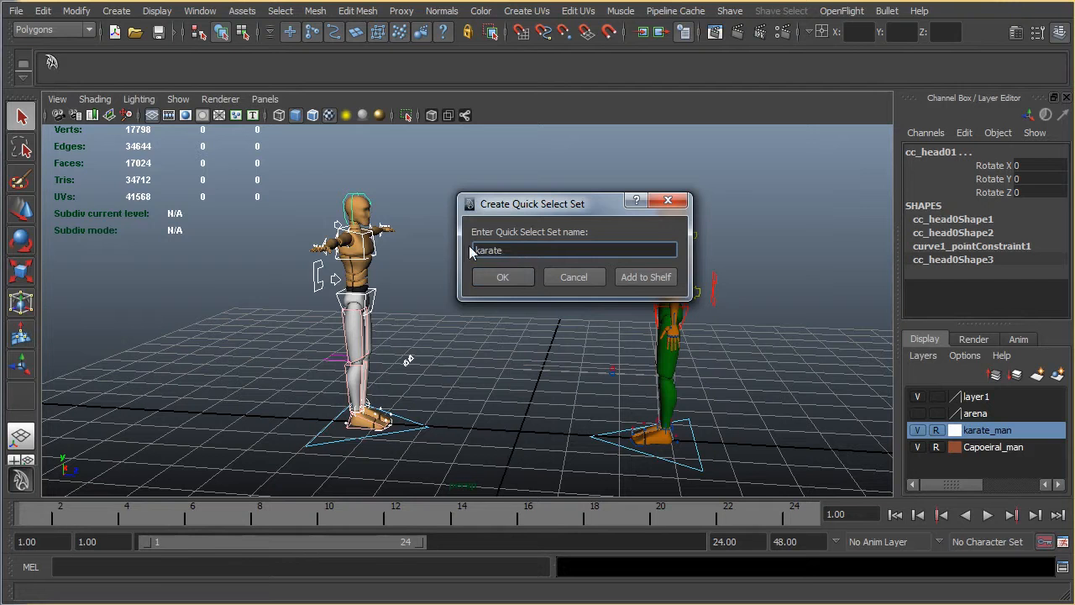
left_click(630, 282)
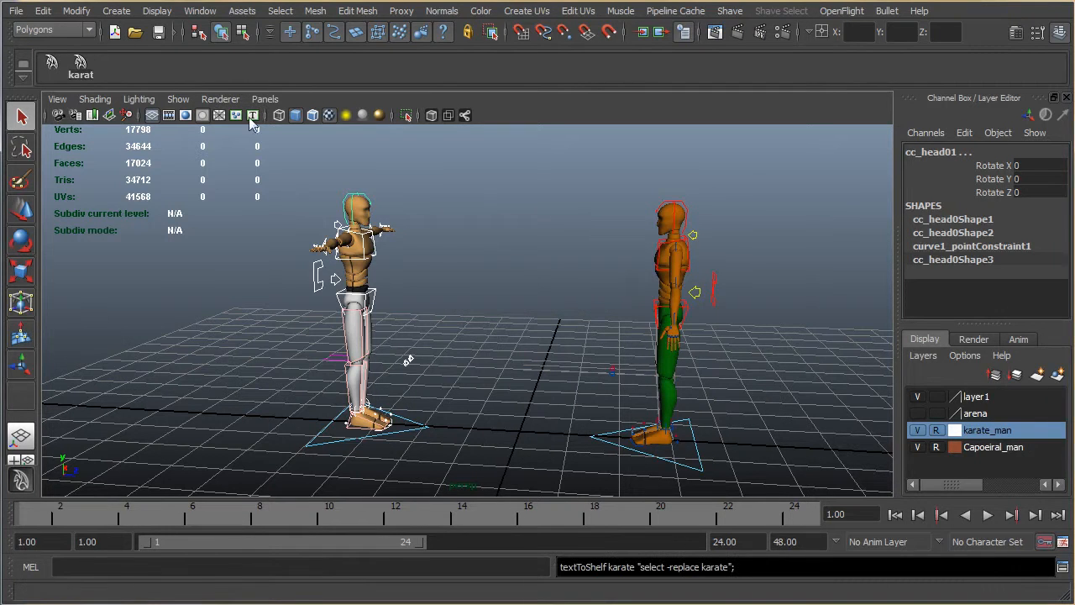
Step: Select all of the green-trousered character's rig controls except the cc_global01 control
left_click(428, 205)
mouse_move(658, 250)
left_mouse_down("alt")
mouse_move(661, 228)
mouse_move(654, 234)
left_mouse_up("alt")
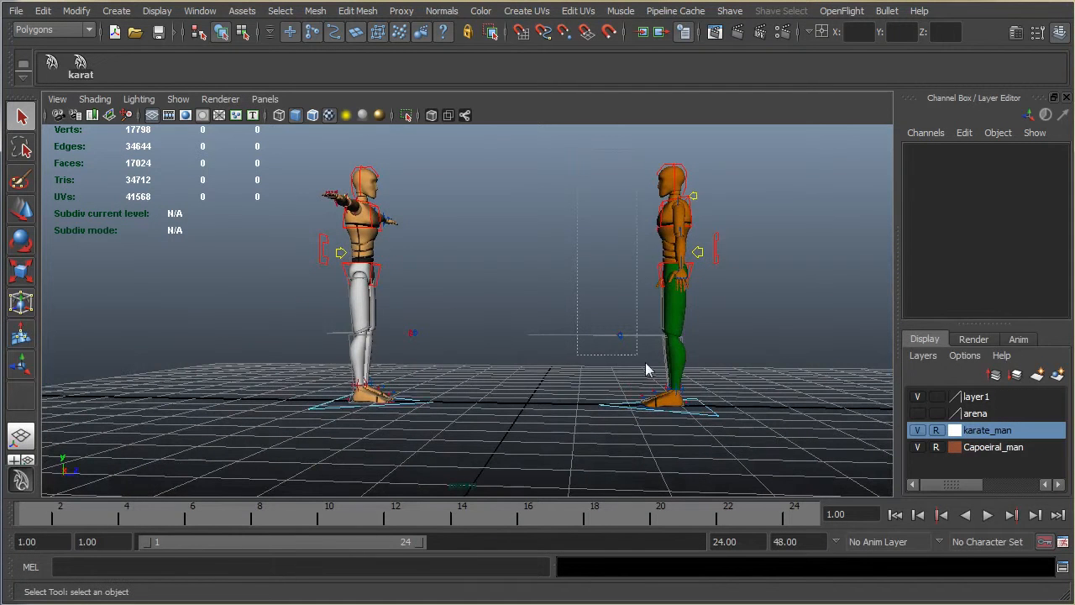
left_click(718, 411)
left_click_drag(745, 382, 753, 429, "alt")
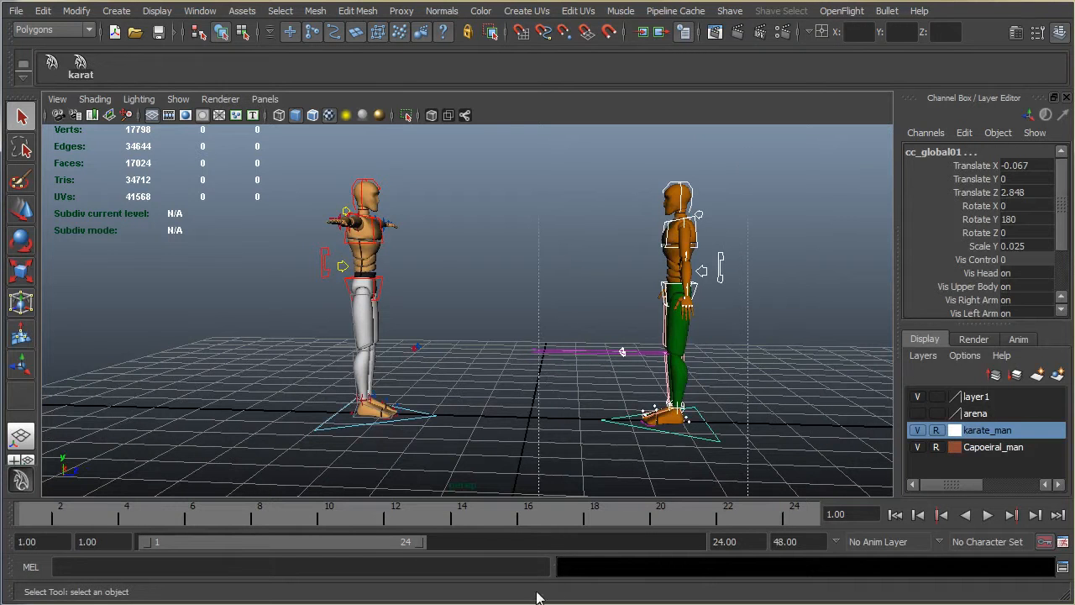
left_click(706, 441, "shift")
Step: Create a quick select set named Capoeira from the selected controls and add it to the shelf
left_click(112, 11)
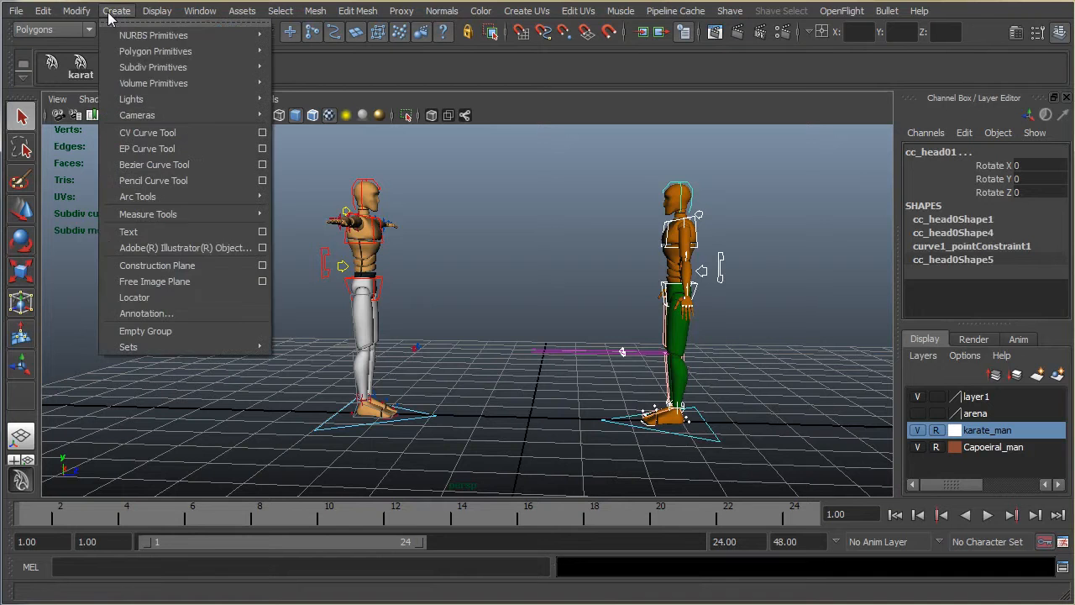
mouse_move(135, 347)
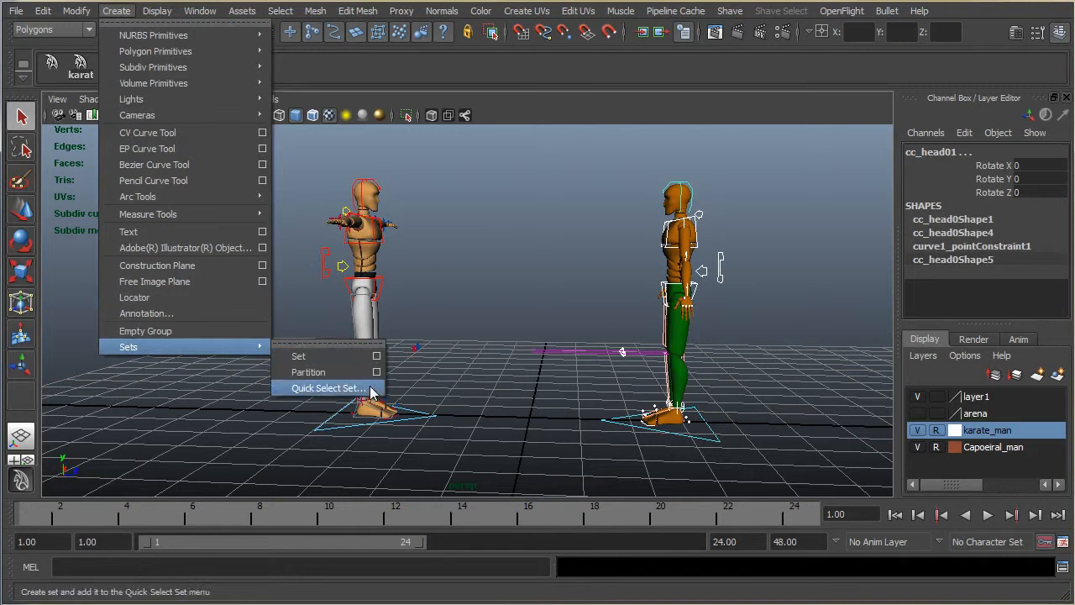
left_click(324, 386)
type("Ca")
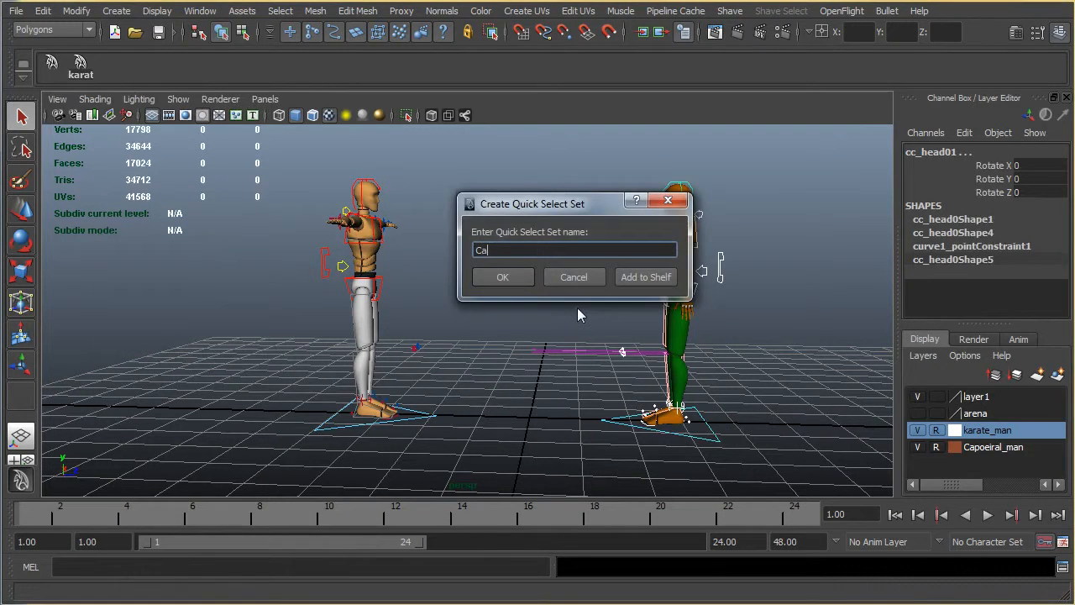
type("poeira")
left_click(645, 277)
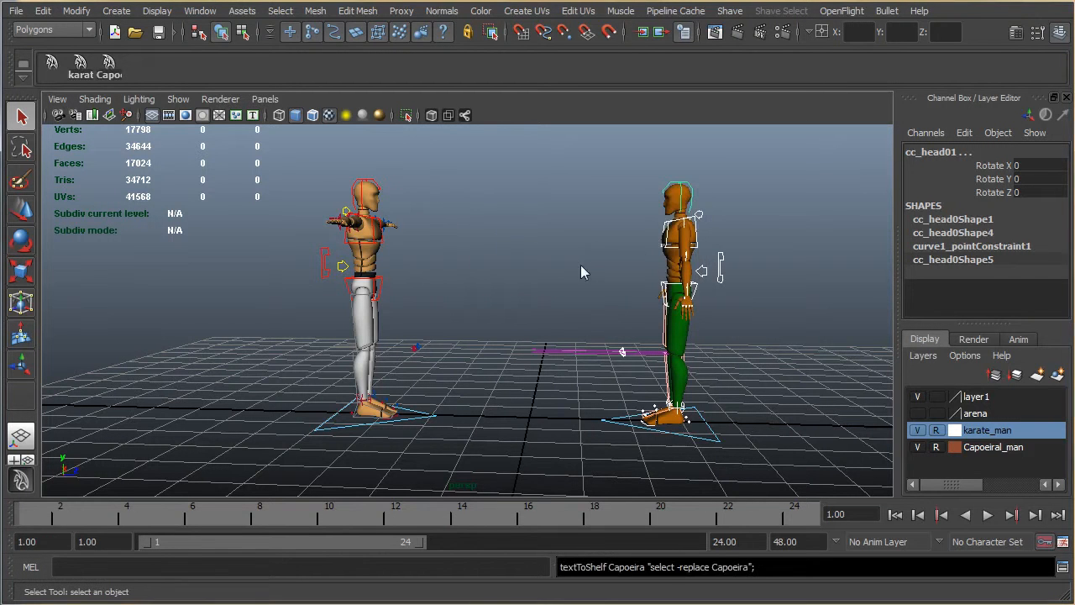
Step: Test the karate and Capoeira shelf sets by selecting each character's controls with them, and clear the selection
left_click(555, 243)
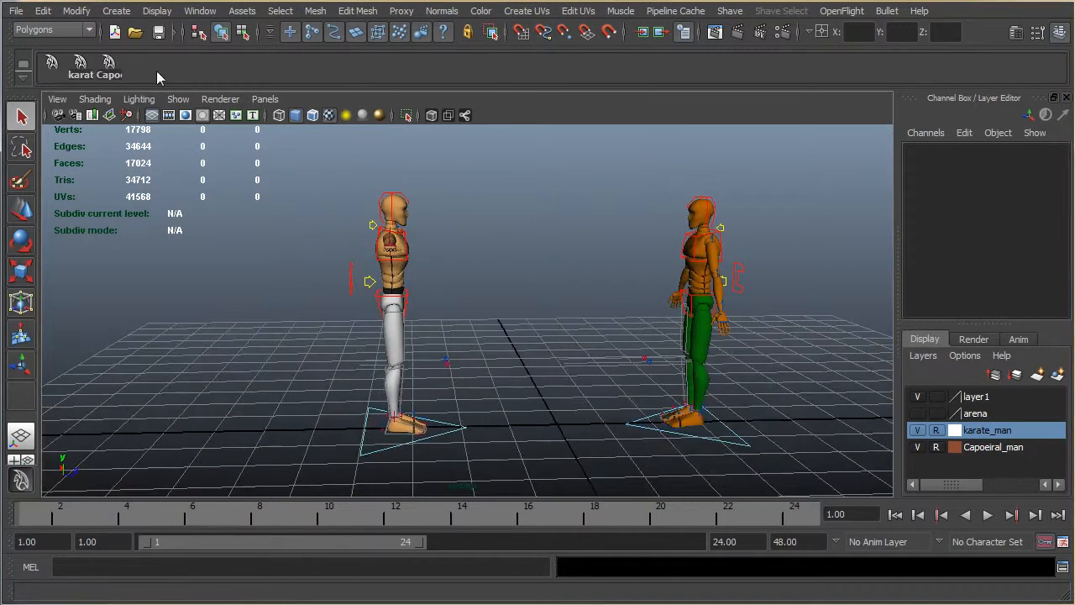
middle_click_drag(526, 200, 497, 209, "alt")
left_click(88, 75)
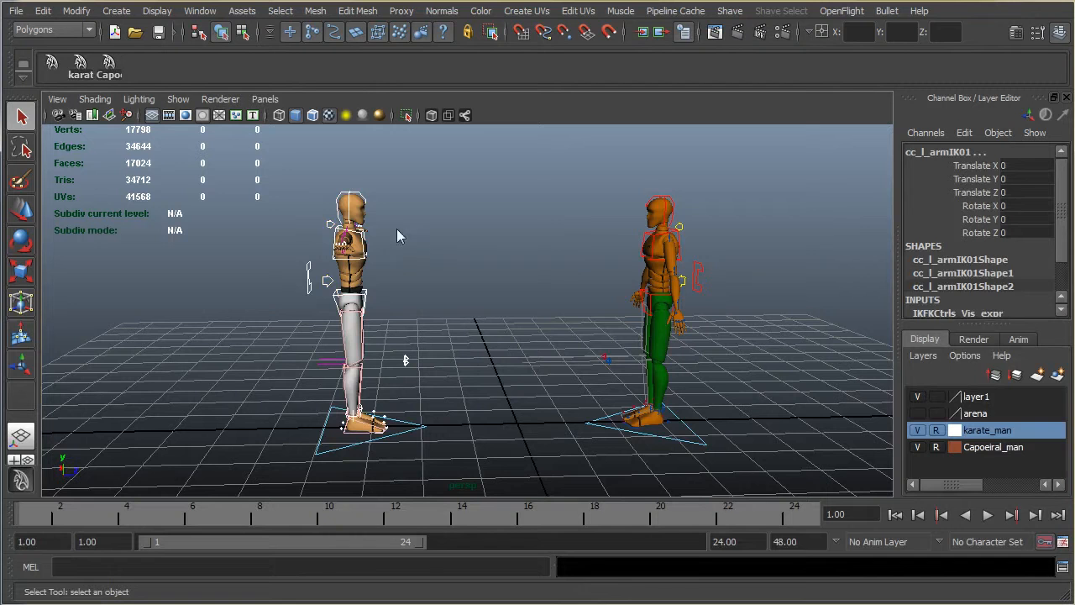
left_click_drag(361, 413, 251, 299, "alt")
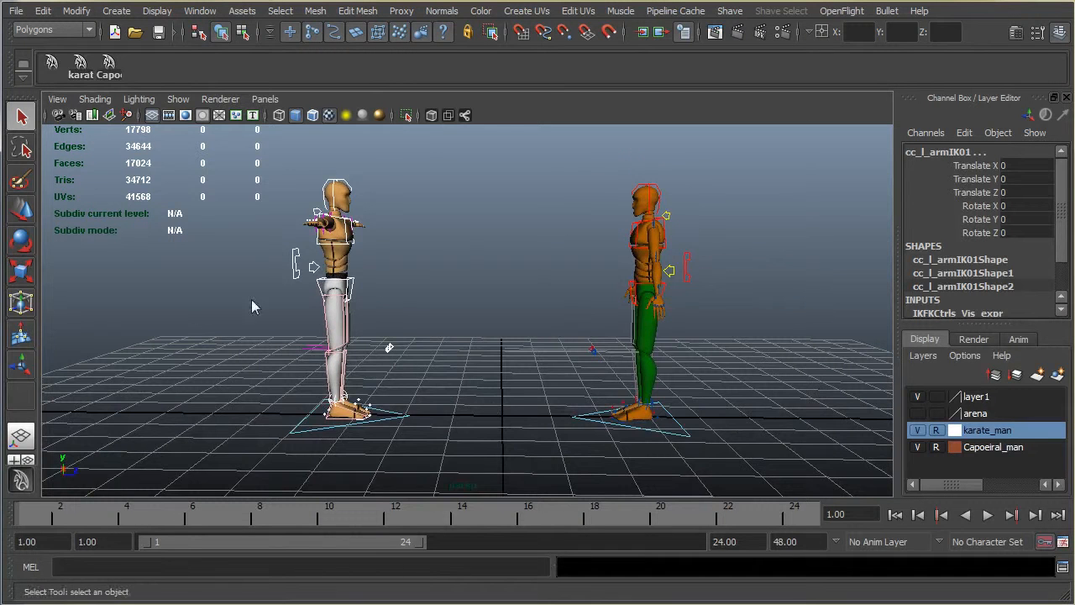
left_click(111, 74)
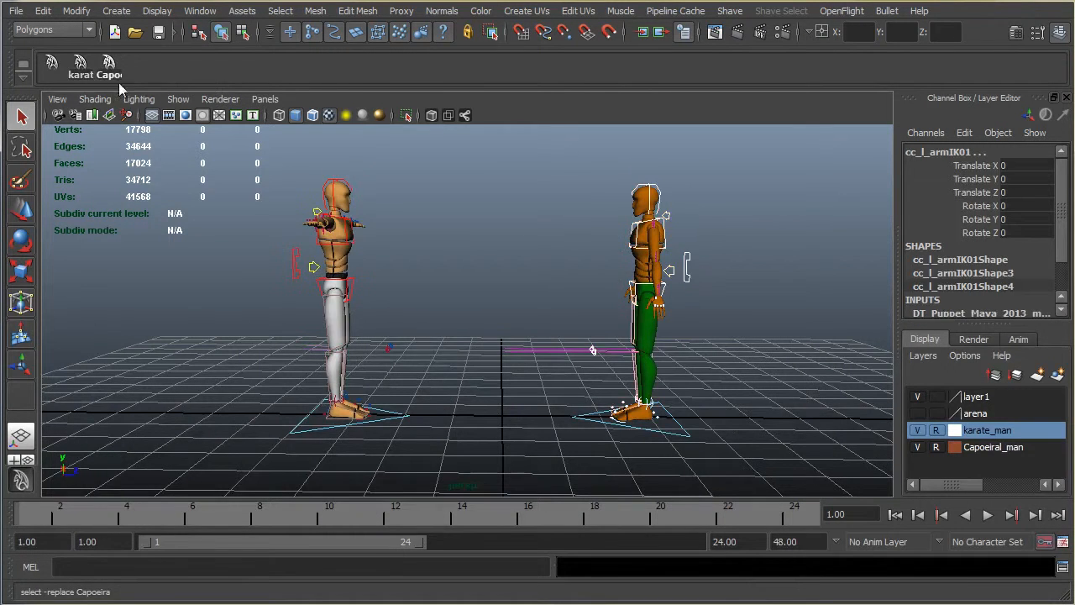
left_click_drag(748, 269, 704, 315, "alt")
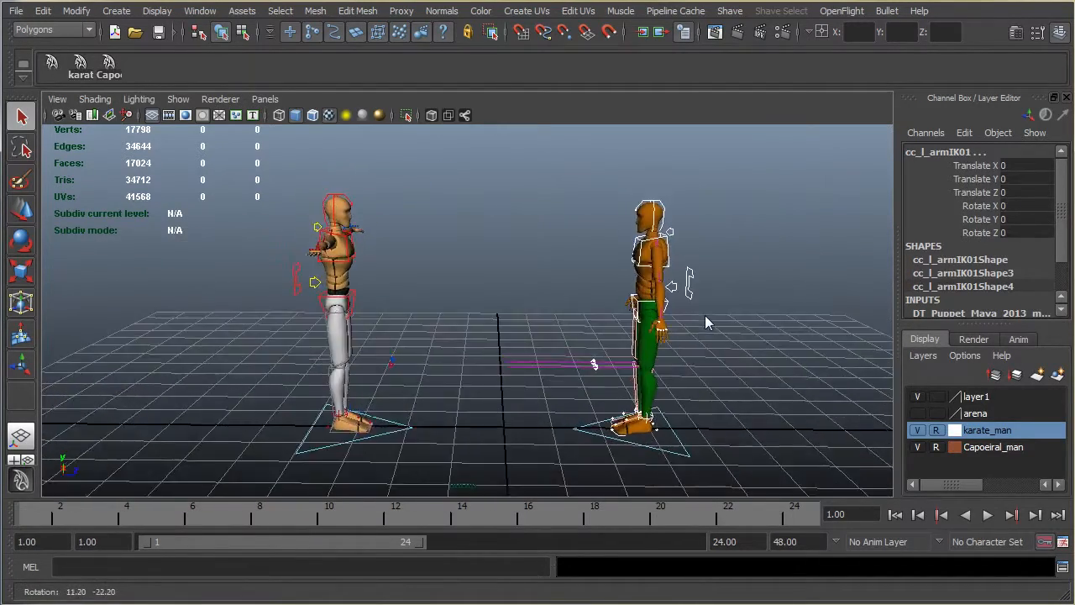
left_click_drag(427, 406, 326, 236, "alt")
left_click_drag(489, 351, 469, 310, "alt")
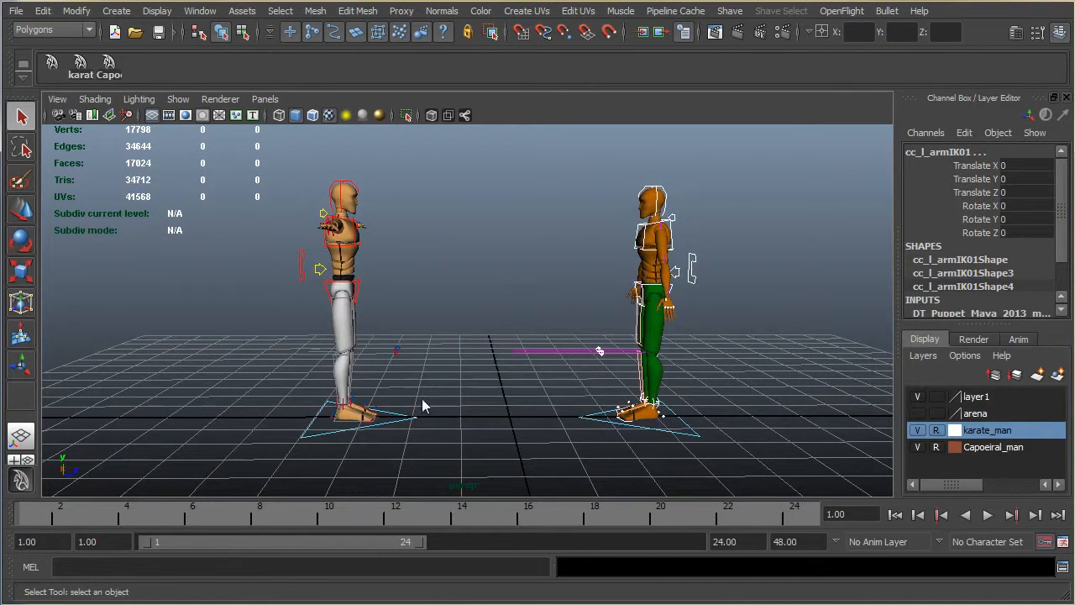
left_click_drag(273, 244, 504, 283, "alt")
left_click(552, 252)
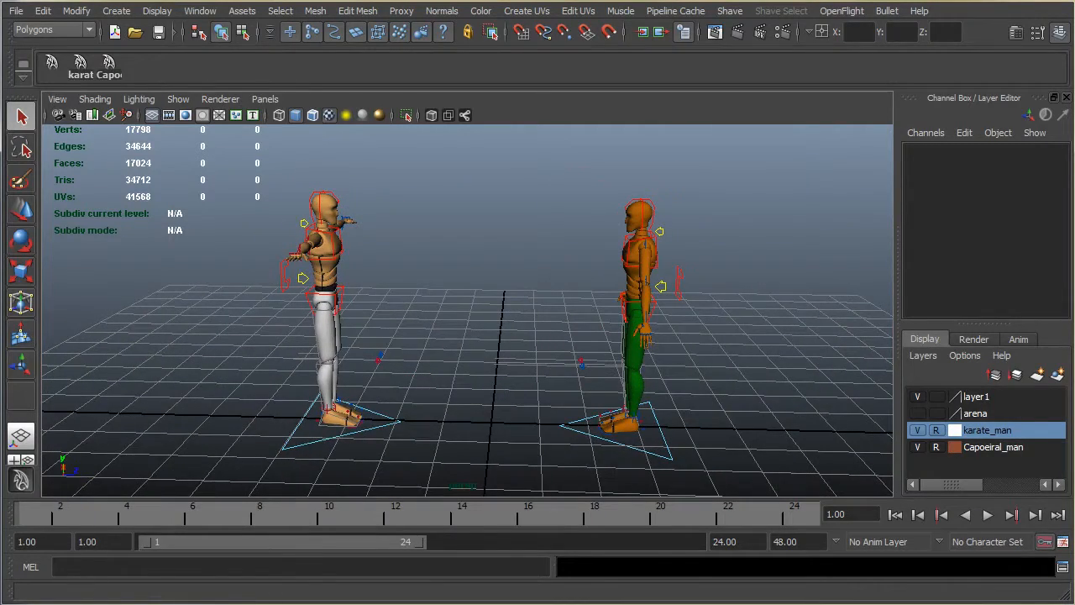
Step: Review the working time unit and the default animation tangents in the preferences, and save the preferences
left_click(1063, 542)
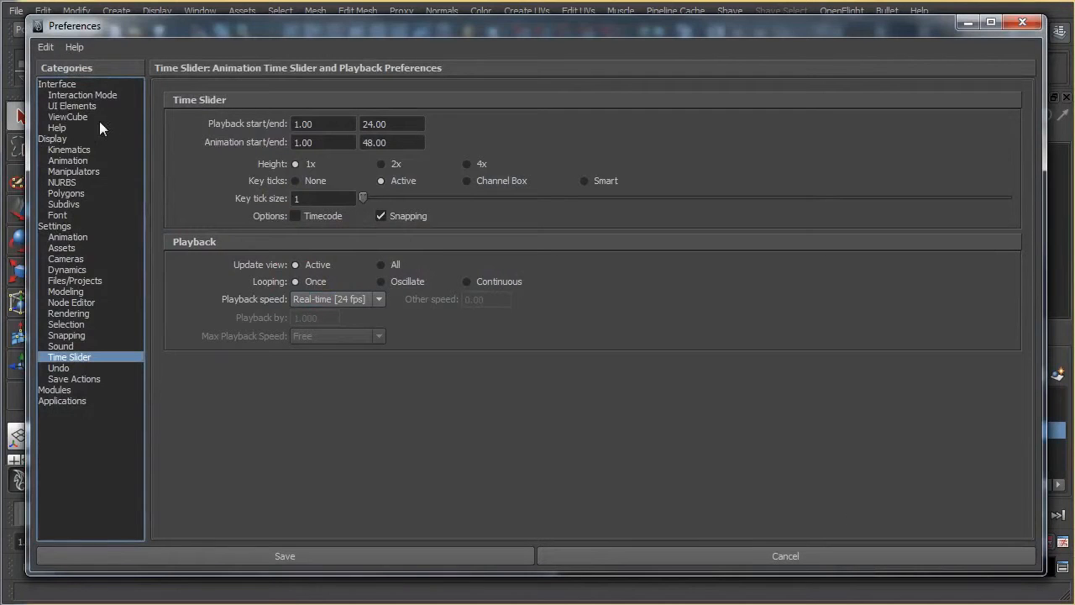
left_click(58, 227)
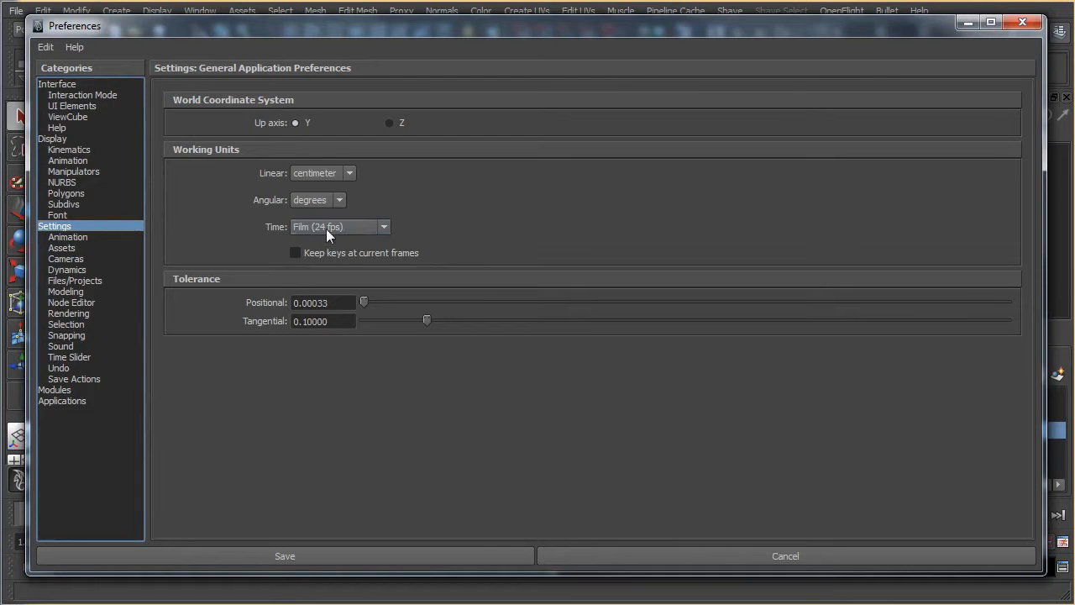
left_click(72, 238)
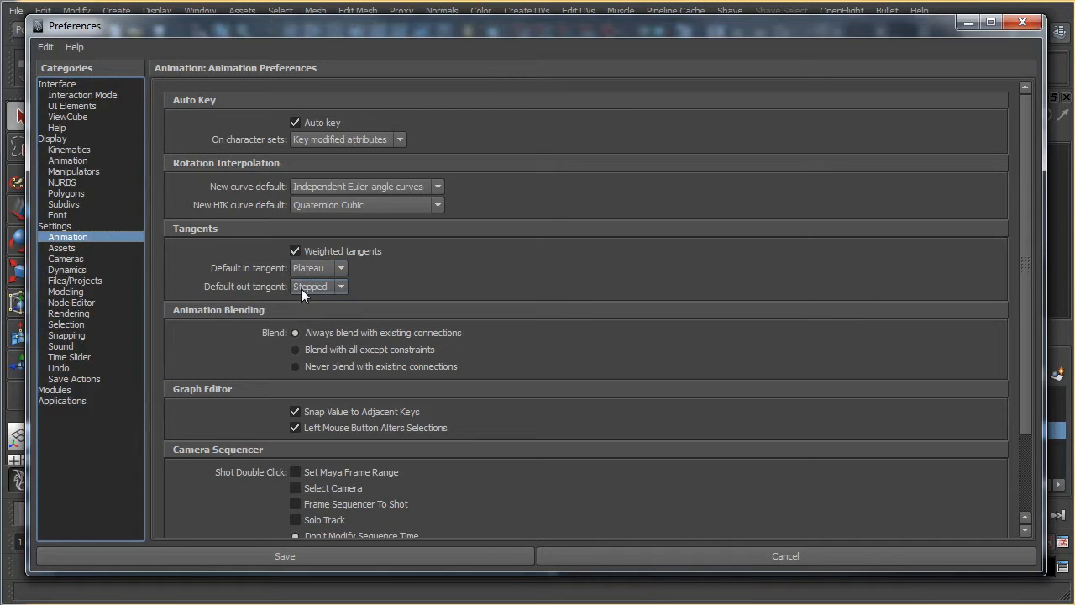
left_click(303, 556)
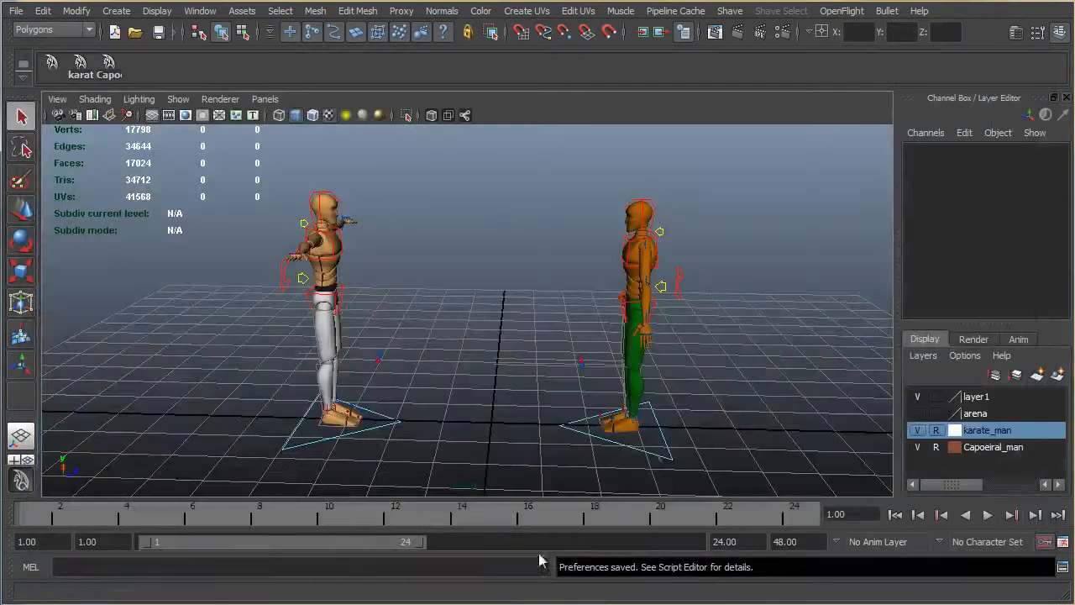
Step: Examine the starting poses of both characters from several angles in the persp view
left_click_drag(277, 271, 419, 469)
left_click_drag(422, 352, 426, 331, "alt")
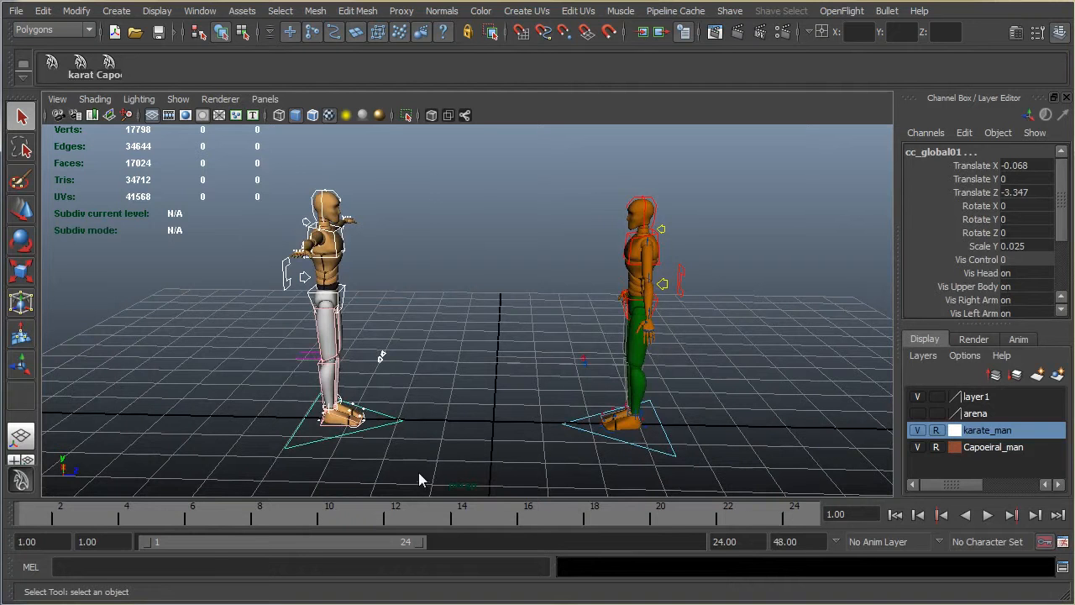
left_click_drag(476, 242, 429, 300, "alt")
left_click(427, 235)
left_click_drag(404, 246, 567, 258, "alt")
right_click_drag(567, 257, 756, 255, "alt")
middle_click_drag(756, 255, 426, 263, "alt")
left_click_drag(423, 263, 582, 241, "alt")
Step: Rotate the green-trousered character's cc_r_armFK01 control to about 64.6 degrees in Z
left_click(517, 233)
key("e")
left_click_drag(459, 249, 588, 244, "alt")
left_click(597, 222)
left_click_drag(600, 158, 583, 165)
left_click_drag(639, 243, 617, 309, "alt")
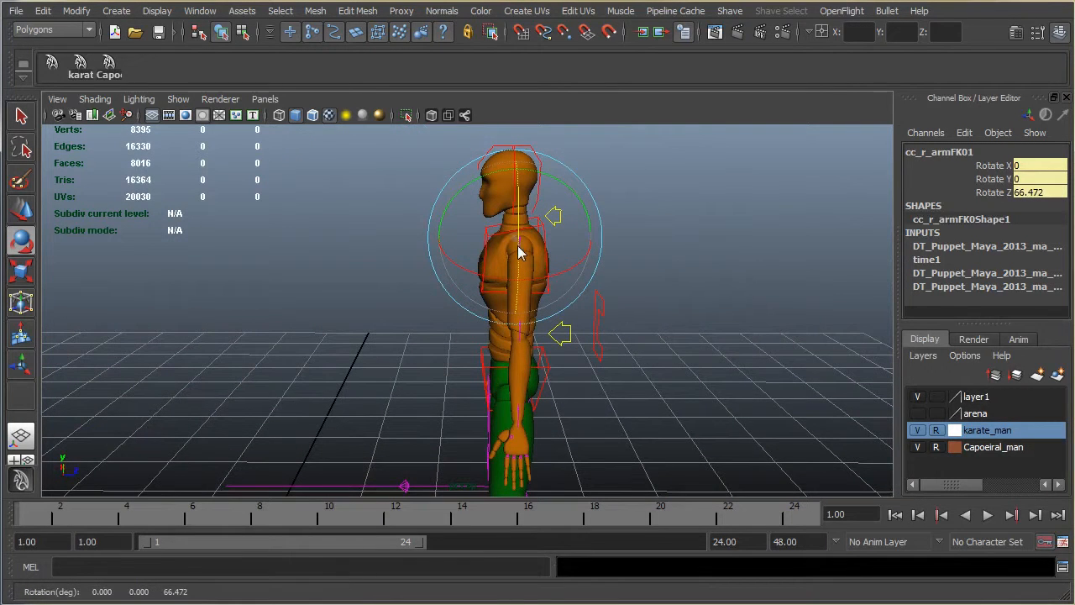
left_click_drag(565, 257, 756, 221, "alt")
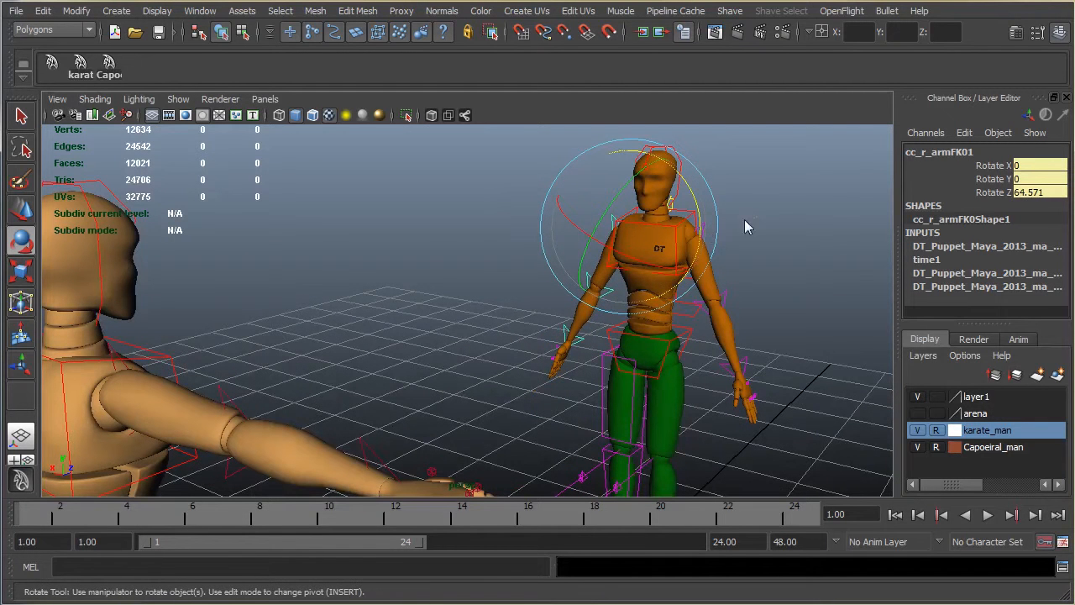
Step: Add the green-trousered character's cc_l_armFK01 control to the selection and set the Rotate tool's mode to World
left_click(704, 238)
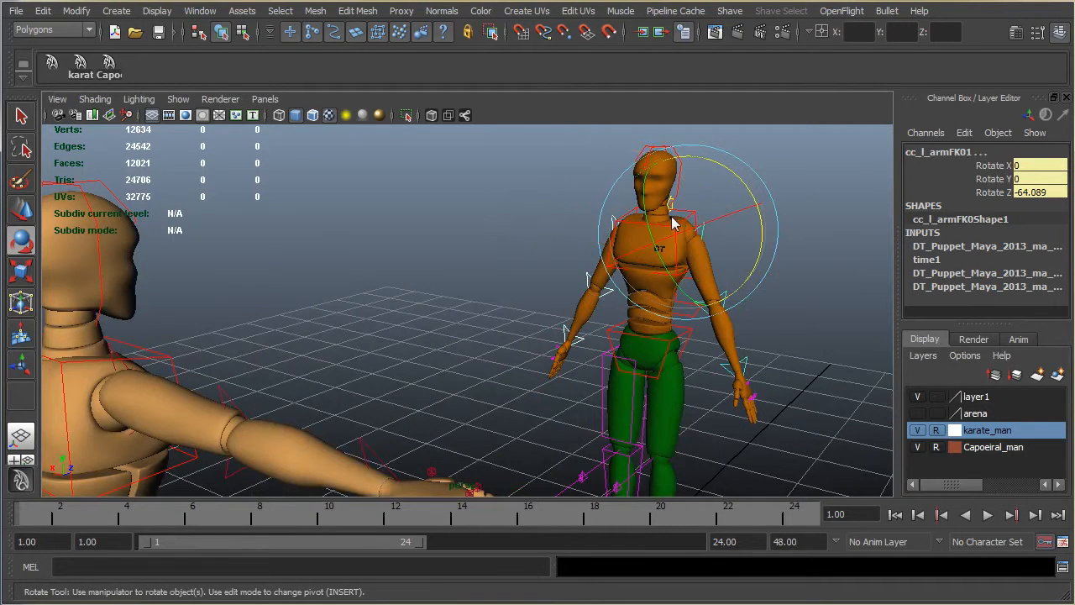
double_click(21, 241)
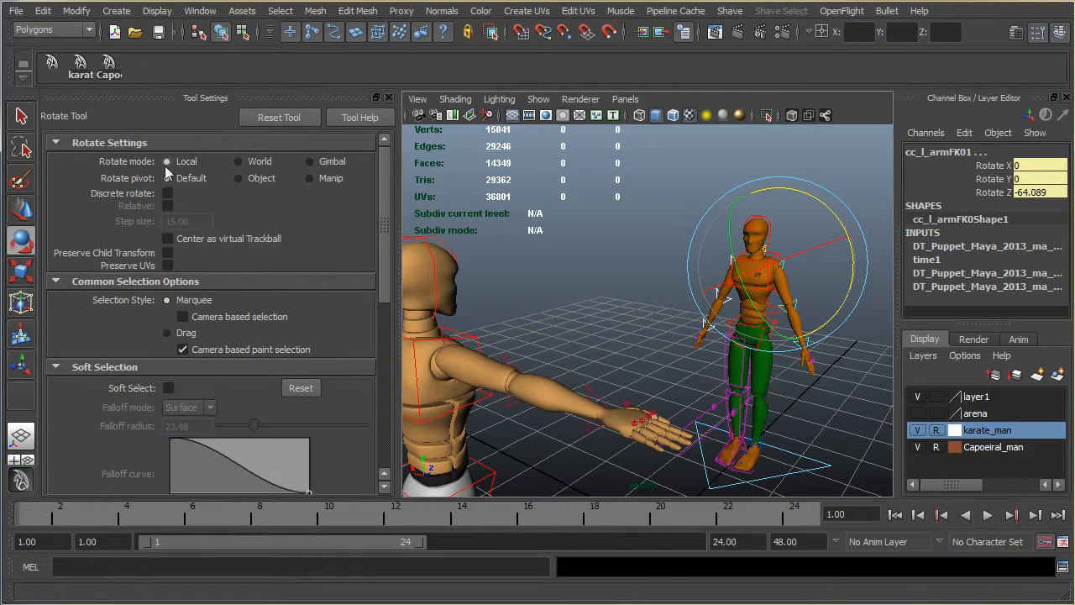
left_click(254, 164)
Step: Rotate both selected arm FK controls together, bringing cc_l_armFK01 to about 6.4, 12.9 and -63.4 degrees in X, Y and Z
left_click_drag(863, 347, 715, 270, "alt")
key("ctrl+z")
mouse_move(714, 217)
left_mouse_down()
mouse_move(702, 205)
mouse_move(697, 216)
left_mouse_up()
middle_click_drag(707, 345, 680, 334, "alt")
scroll(690, 319, "up", 5)
scroll(693, 322, "down", 1)
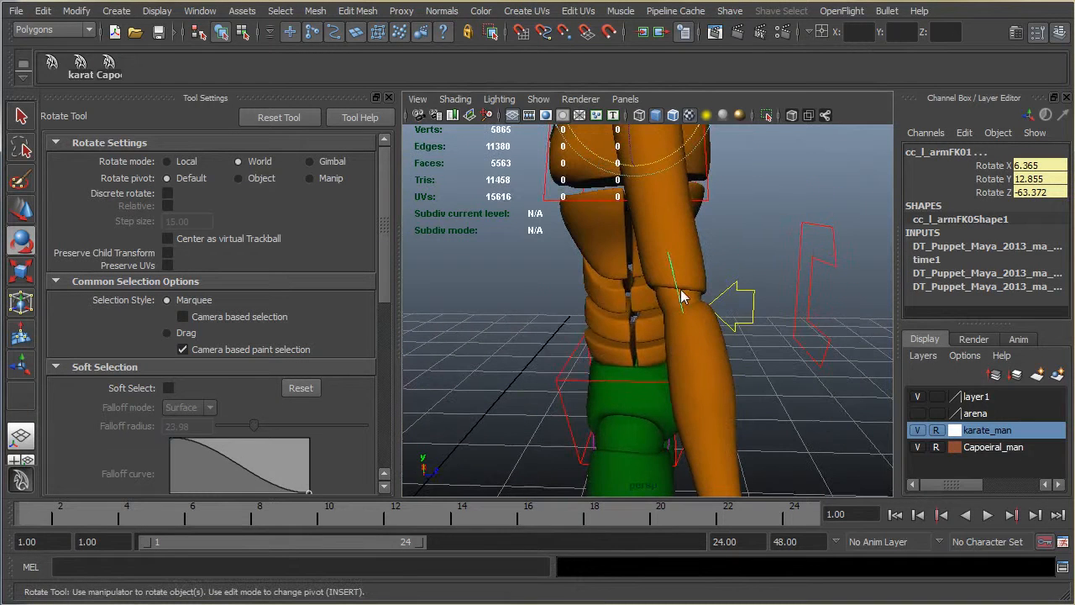
Step: Bend the green-trousered character's left elbow FK control, and rotate cc_r_elbowFK01 to about -23, 39.4 and -8.3 degrees in X, Y and Z
left_click(682, 296)
left_click_drag(727, 230, 881, 288)
left_click(774, 220)
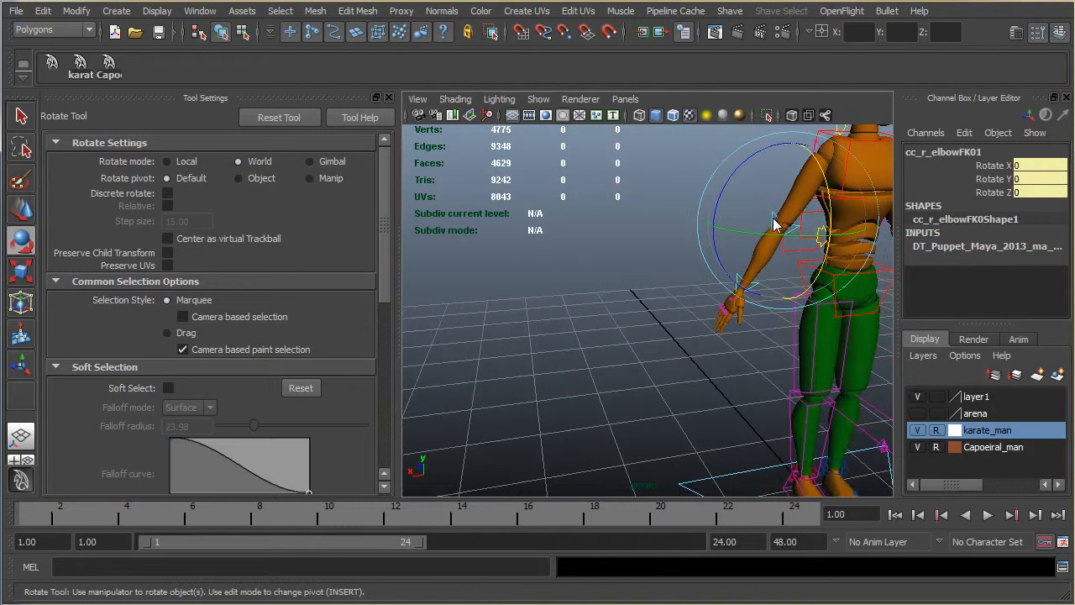
left_click(817, 189)
middle_click_drag(797, 215, 598, 270, "alt")
left_click(615, 262)
left_click_drag(645, 224, 634, 182)
left_click_drag(678, 212, 638, 224, "alt")
left_click_drag(754, 341, 777, 347, "alt")
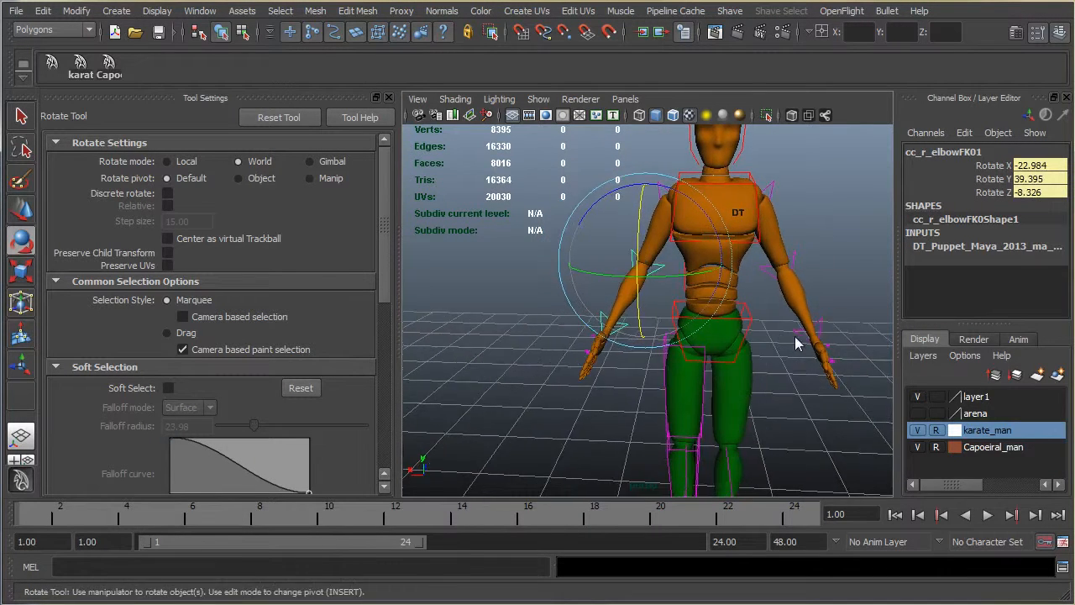
Step: Rotate the green-trousered character's cc_l_wristFK01 control to about 10.2, 0.2 and -23.3 degrees in X, Y and Z
left_click(822, 333)
left_click_drag(851, 273, 844, 318)
left_click_drag(781, 367, 608, 361)
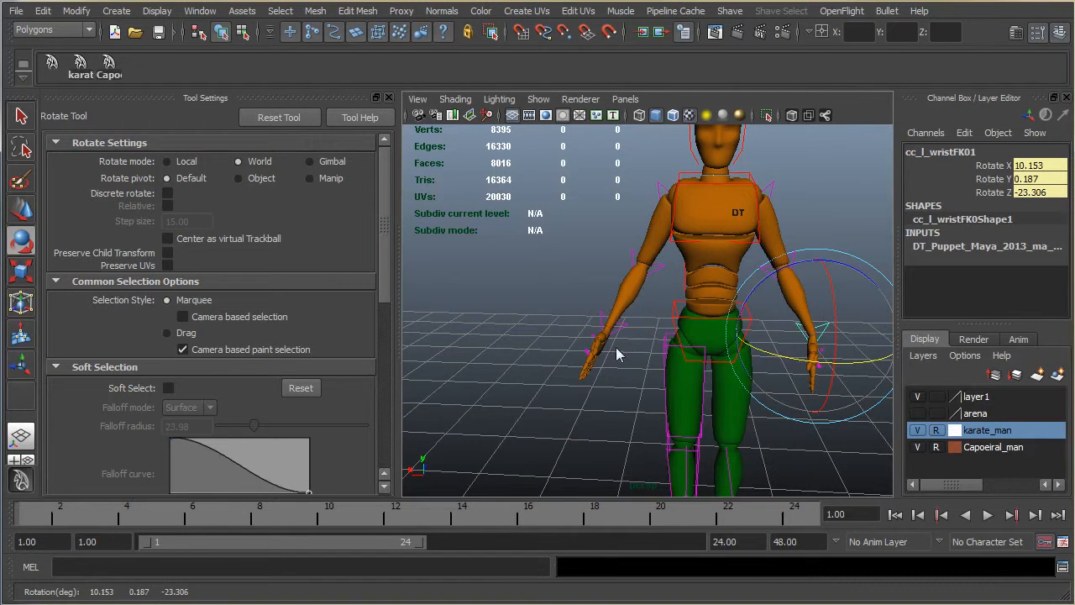
Step: Rotate the green-trousered character's cc_r_wristFK01 control to about 2.9, -2.6 and 17.1 degrees in X, Y and Z
left_click(617, 329)
left_click_drag(669, 289, 635, 336)
left_click(624, 351)
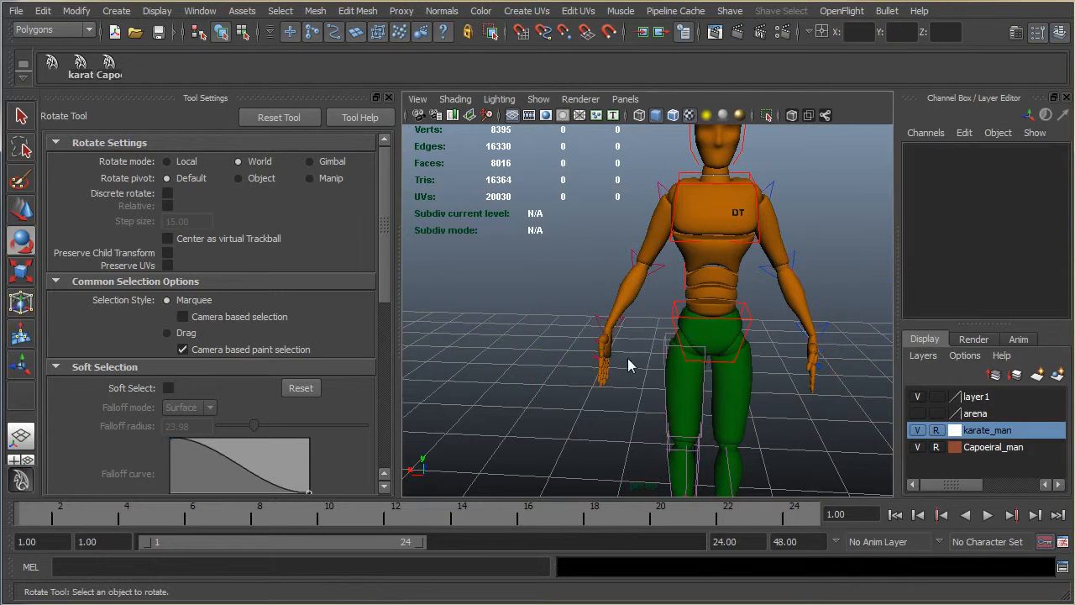
left_click(623, 333)
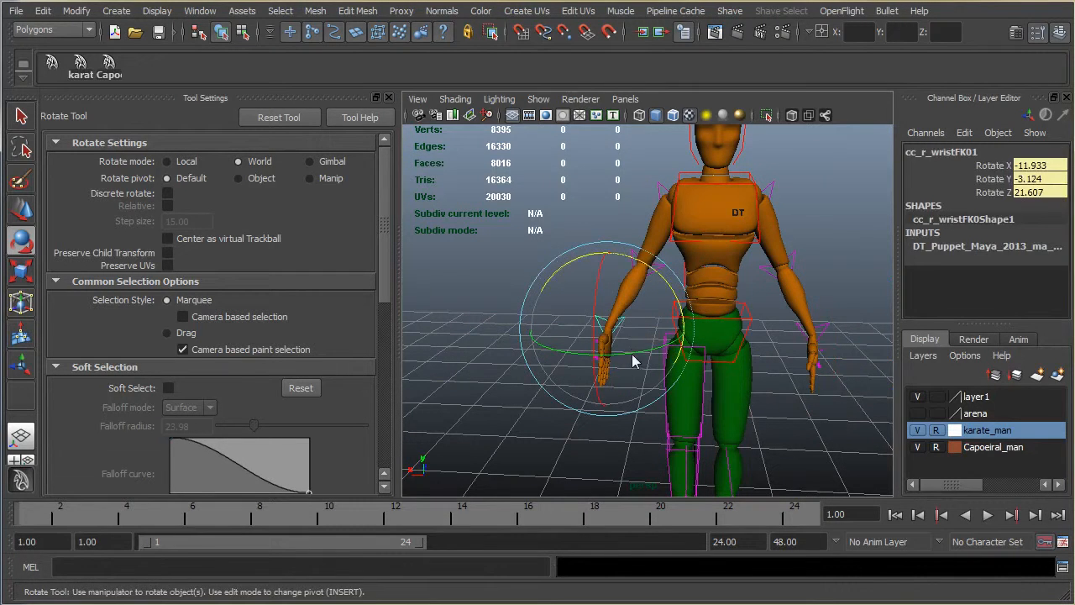
left_click_drag(633, 355, 648, 353)
left_click_drag(661, 275, 671, 287)
Step: Try to move the green-trousered character's hips control along Z with the Move tool
left_click_drag(724, 323, 531, 323, "alt")
scroll(687, 328, "down", 8)
left_click_drag(687, 328, 732, 327, "alt")
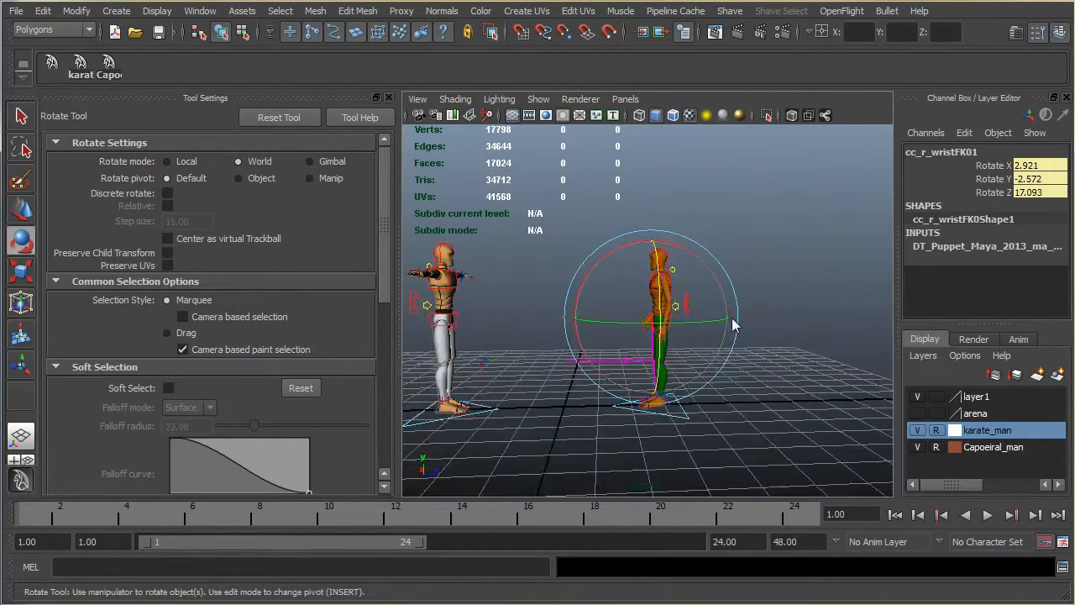
scroll(727, 361, "up", 8)
left_click_drag(720, 395, 798, 252, "alt")
left_click(657, 262)
scroll(672, 277, "down", 5)
key("w")
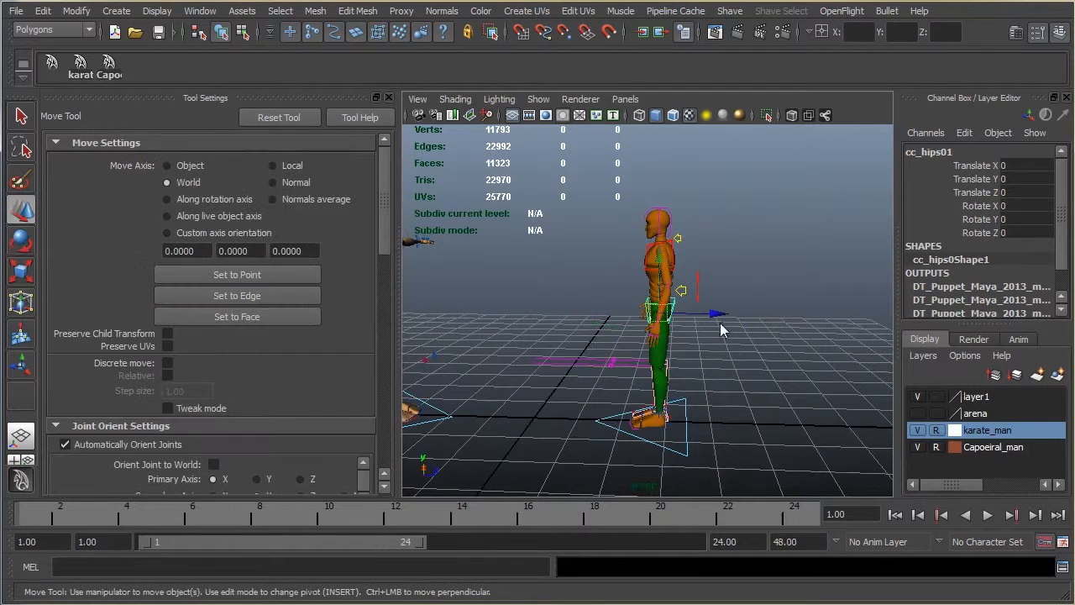
mouse_move(722, 323)
left_mouse_down()
mouse_move(712, 321)
mouse_move(727, 323)
left_mouse_up()
key("ctrl+z")
left_click(685, 292)
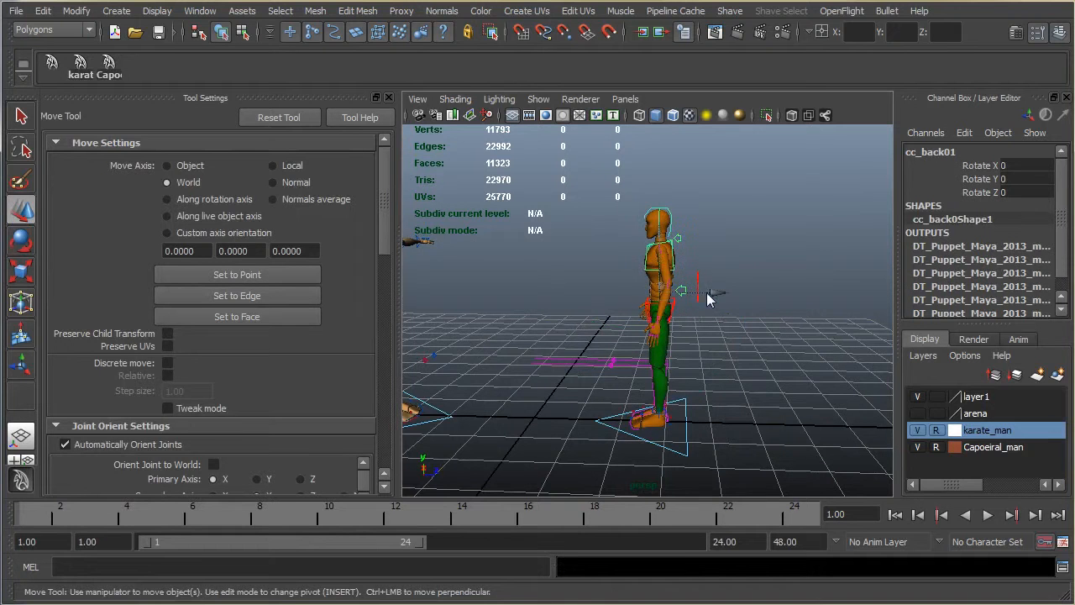
Step: Move the green-trousered character's cc_COG01 control to about 4.97 in Translate Z
left_click(698, 285)
left_click_drag(713, 311, 706, 409)
scroll(713, 329, "up", 3)
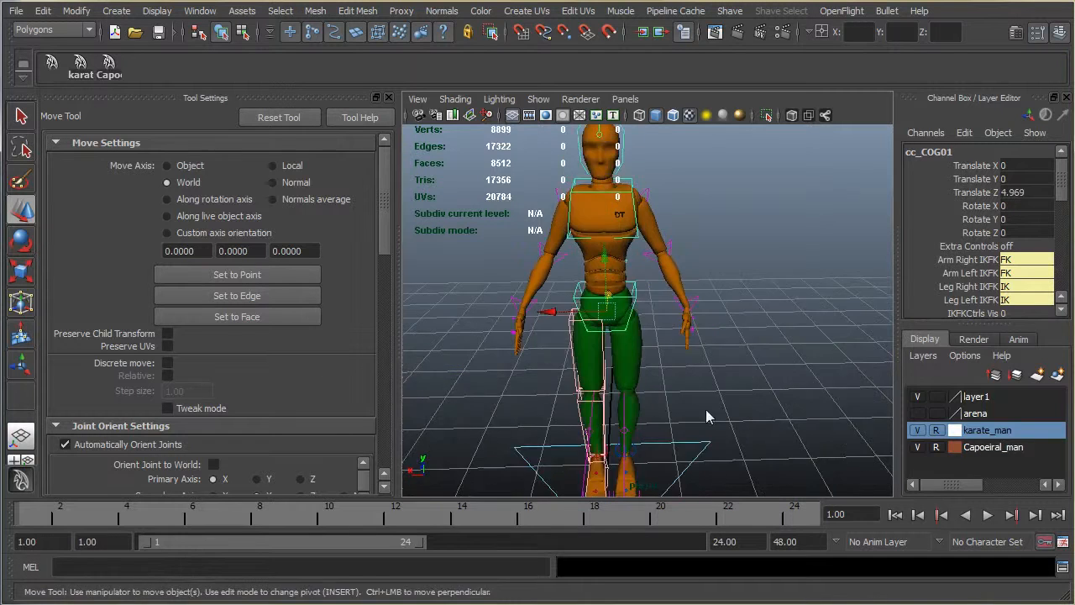
Step: Move the green-trousered character's cc_l_legIK01 foot control outward and set its Translate X to 3
middle_click_drag(672, 411, 657, 254, "alt")
scroll(645, 279, "up", 1)
scroll(633, 304, "down", 1)
scroll(632, 305, "up", 2)
scroll(633, 305, "up", 3)
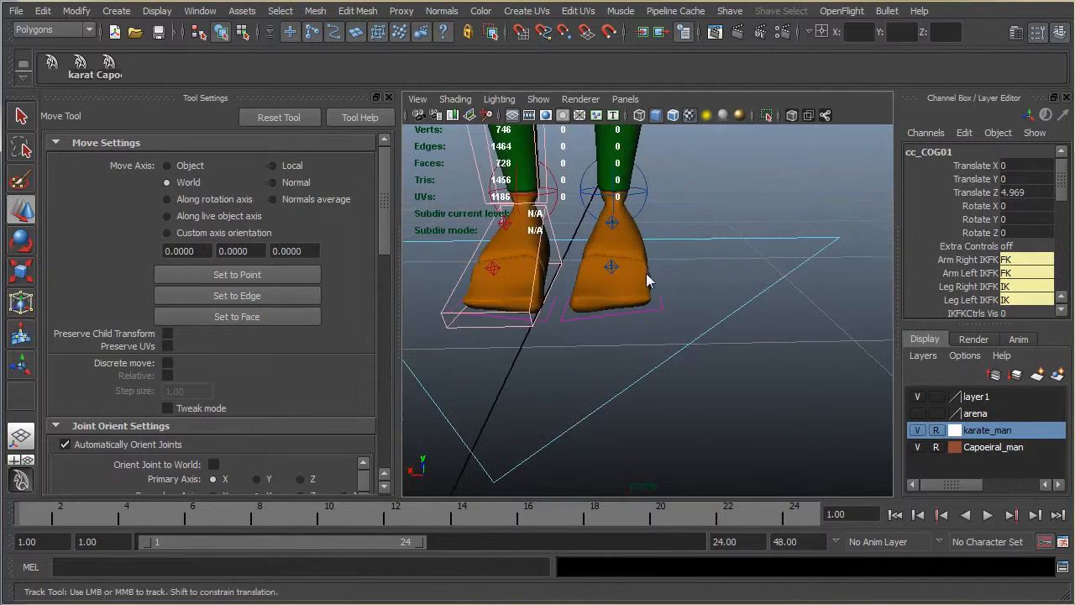
left_click(653, 254)
left_click_drag(559, 252, 588, 260)
left_click(1032, 166)
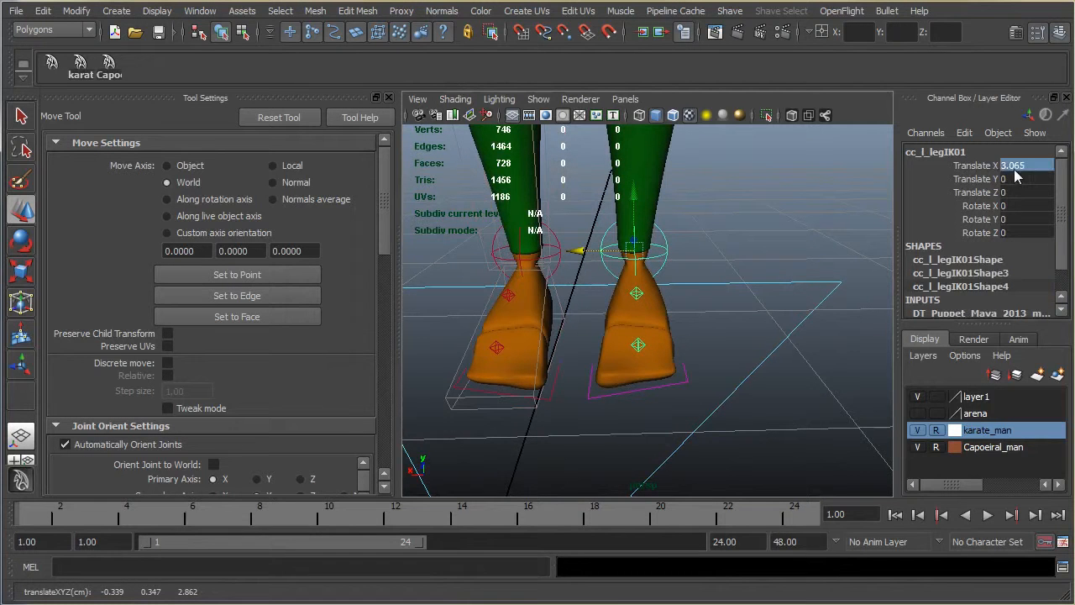
type("3")
key("Return")
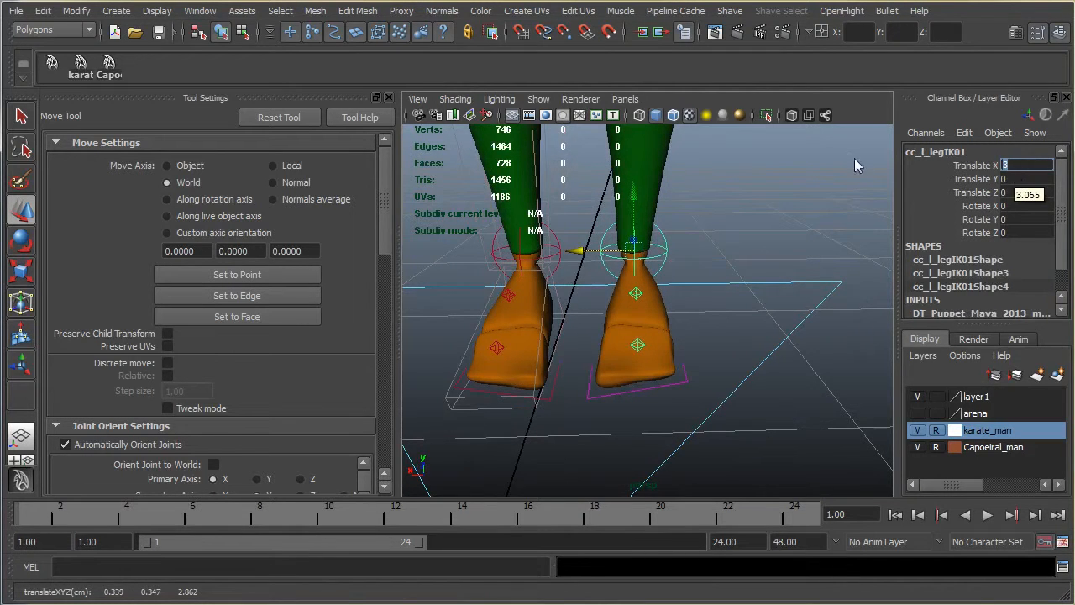
Step: Set the Translate X of the green-trousered character's cc_r_legIK01 foot control to -3
left_click(554, 242)
left_click(1028, 168)
key("Return")
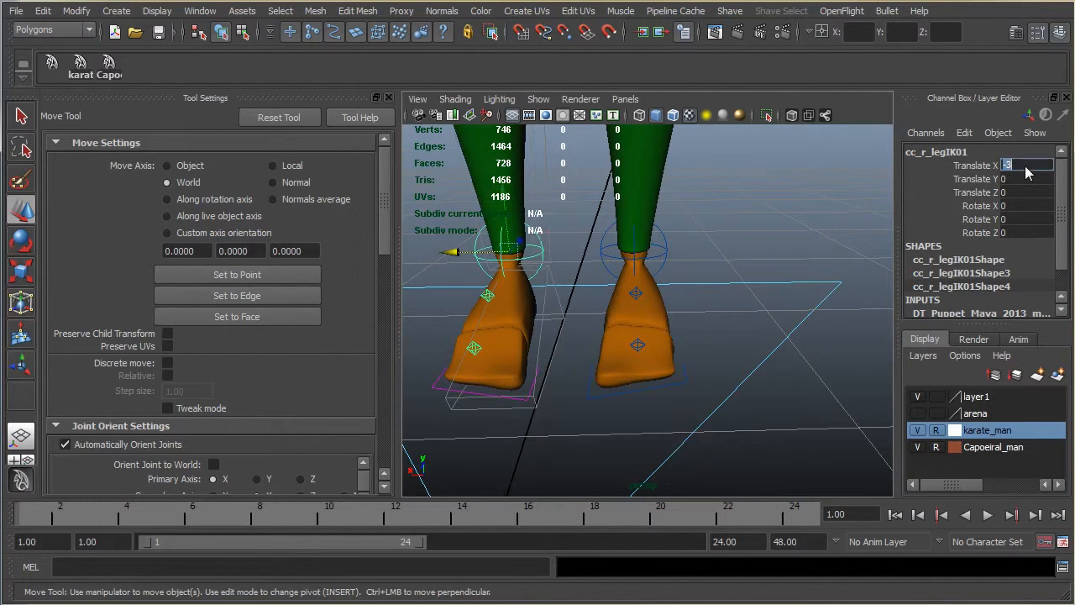
Step: Move the green-trousered character's cc_l_legIK01 foot control farther outward, to about 10.8 in Translate X
scroll(646, 290, "down", 8)
left_click_drag(695, 283, 550, 265, "alt")
middle_click_drag(630, 276, 617, 401, "alt")
left_click_drag(871, 359, 827, 359, "alt")
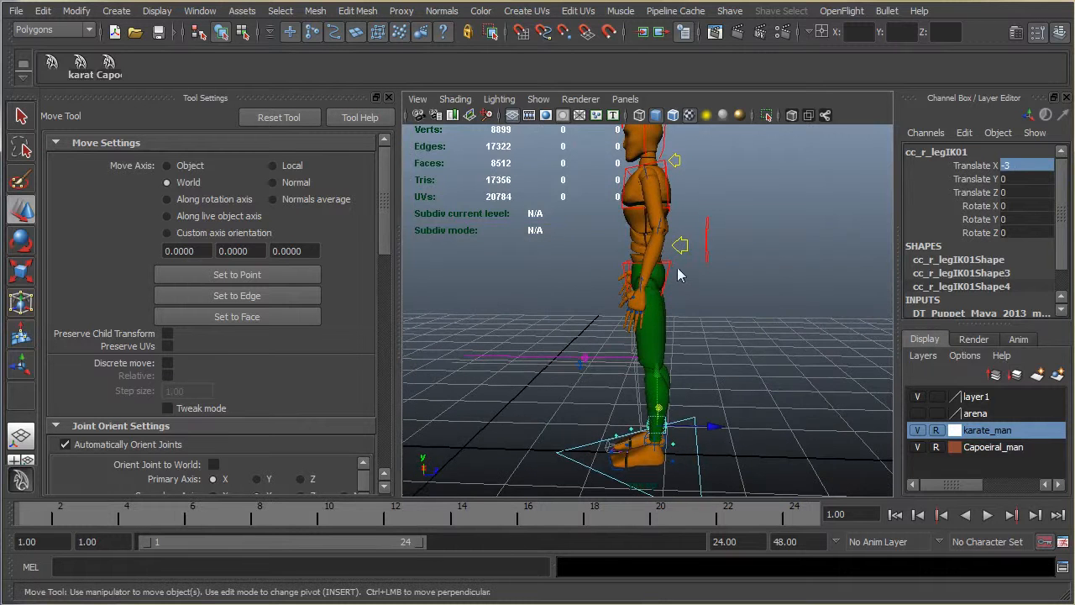
left_click(707, 247)
left_click_drag(647, 218, 615, 320)
left_click(640, 436)
left_click_drag(649, 437, 638, 435)
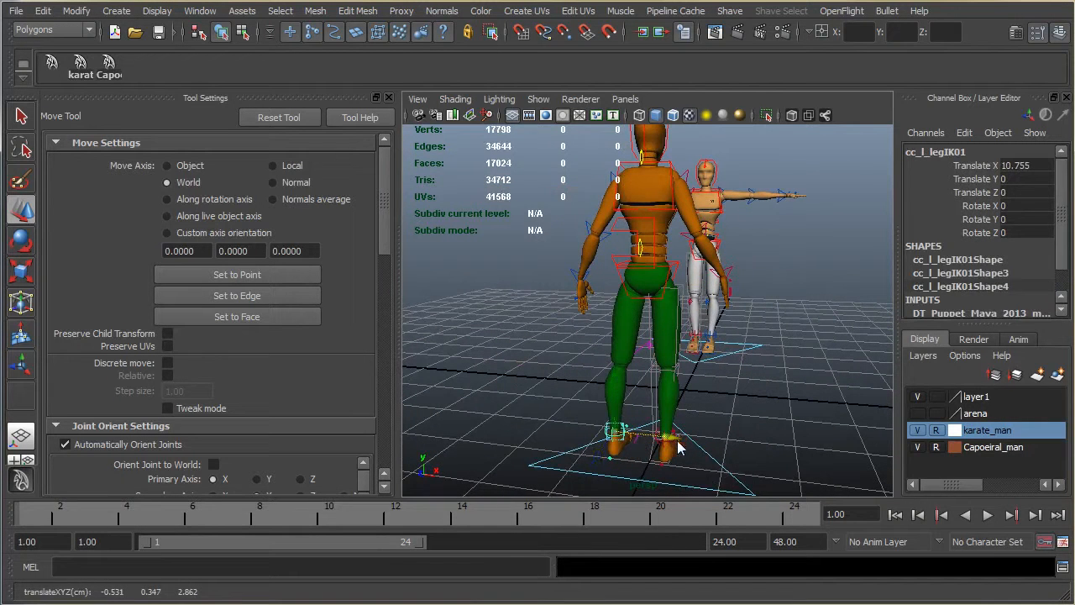
Step: Move the green-trousered character's right leg IK control outward to widen the stance
left_click(662, 445)
left_click_drag(677, 446, 397, 395)
left_click_drag(330, 405, 375, 403, "alt")
Step: Lower the green-trousered character's cc_hips01 control to about -0.9 in Translate Y
left_click(624, 267)
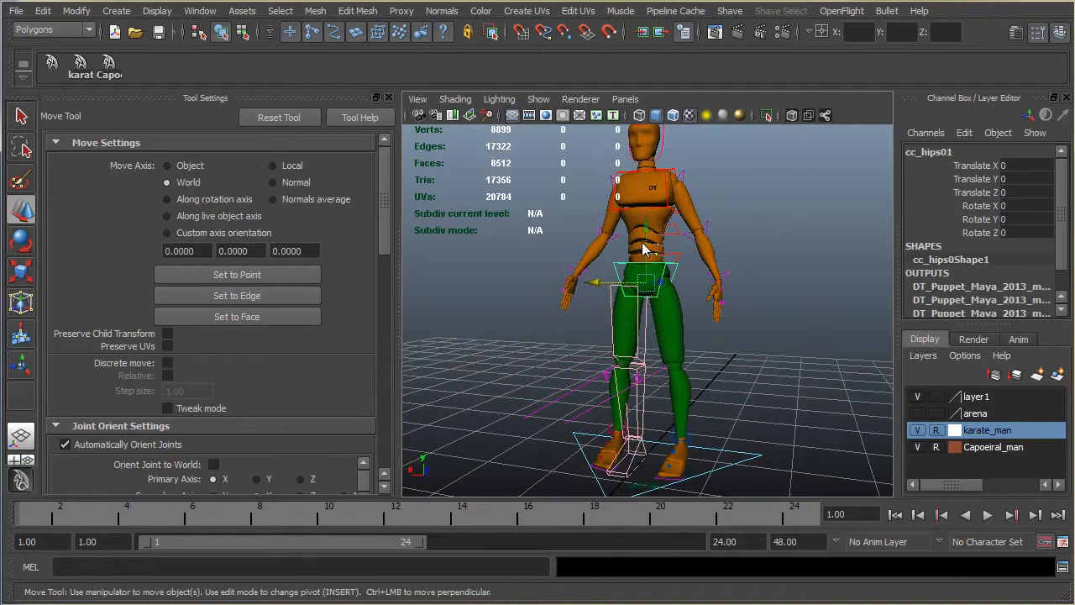
left_click(638, 254)
left_click(632, 263)
left_click_drag(647, 230, 695, 255)
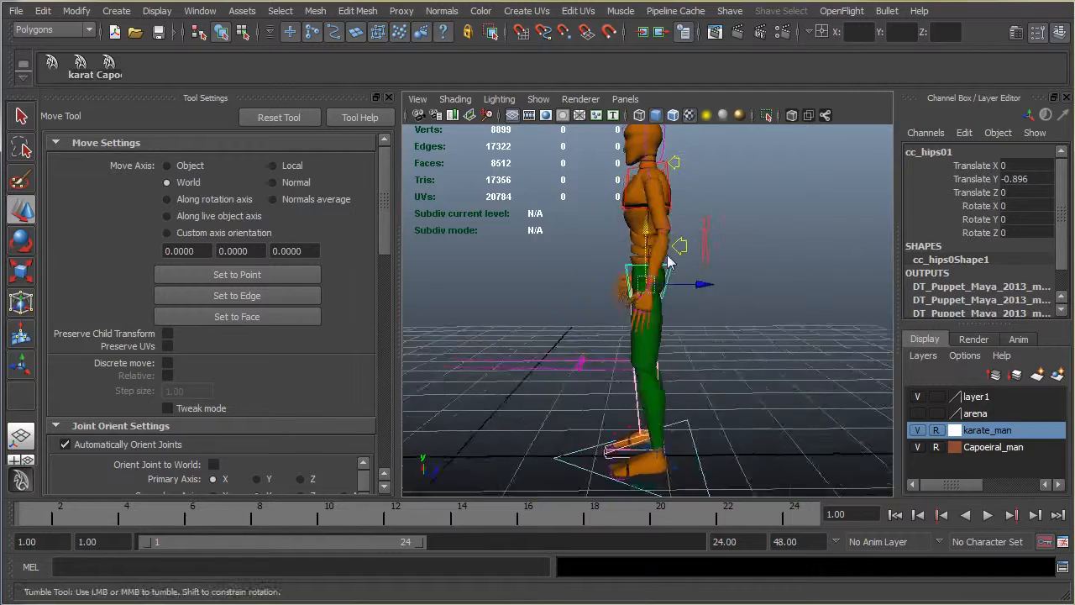
Step: Rotate the white-trousered character's cc_r_armFK01 control down to about 72.8 degrees in Z
scroll(667, 282, "down", 8)
scroll(615, 302, "up", 5)
left_click_drag(614, 304, 779, 320, "alt")
scroll(739, 302, "up", 3)
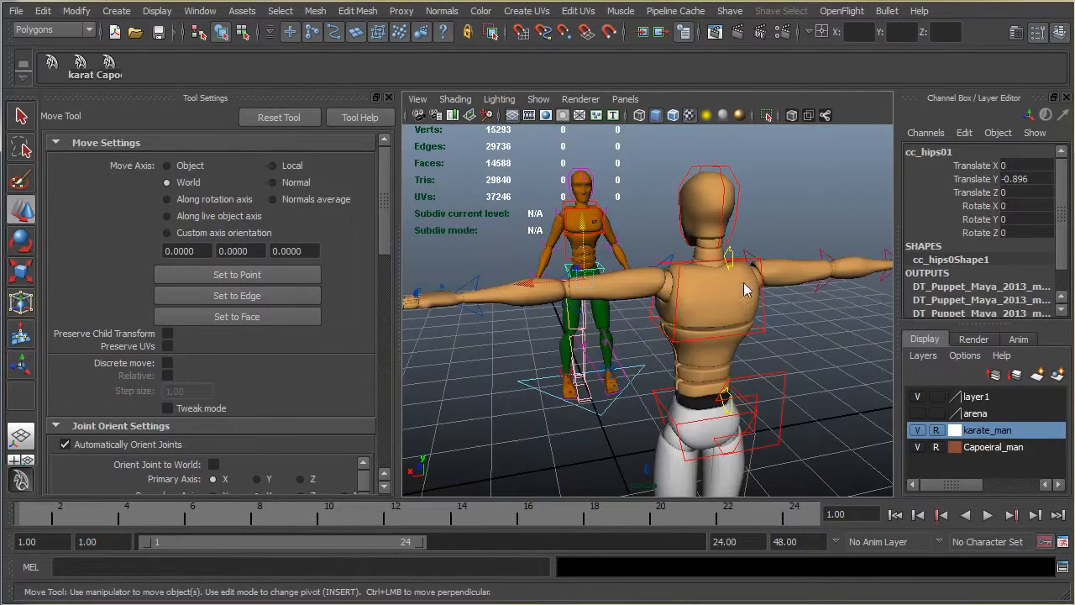
left_click(694, 267)
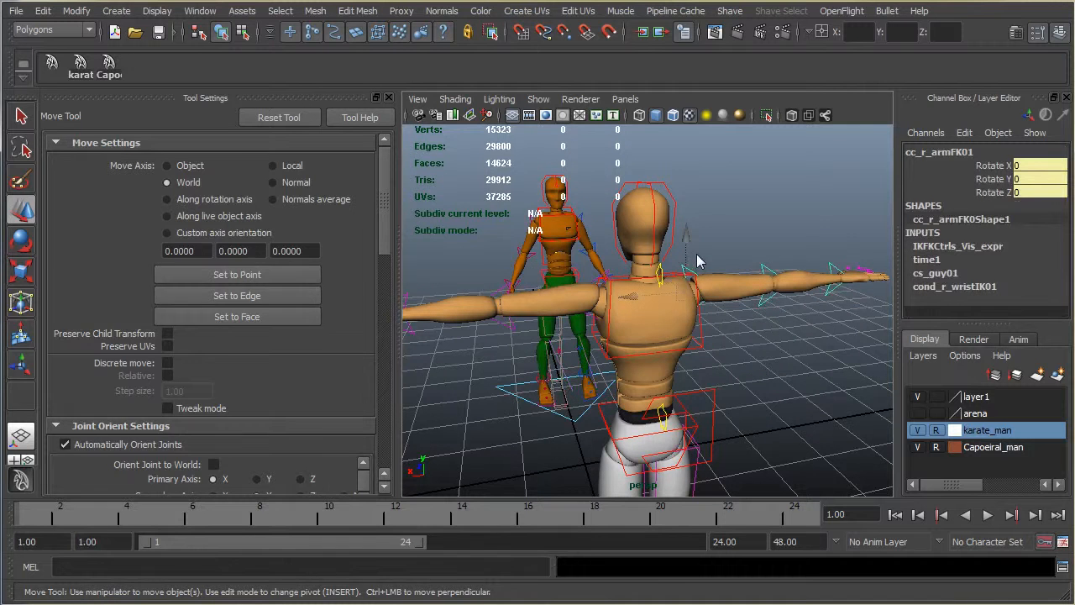
key("e")
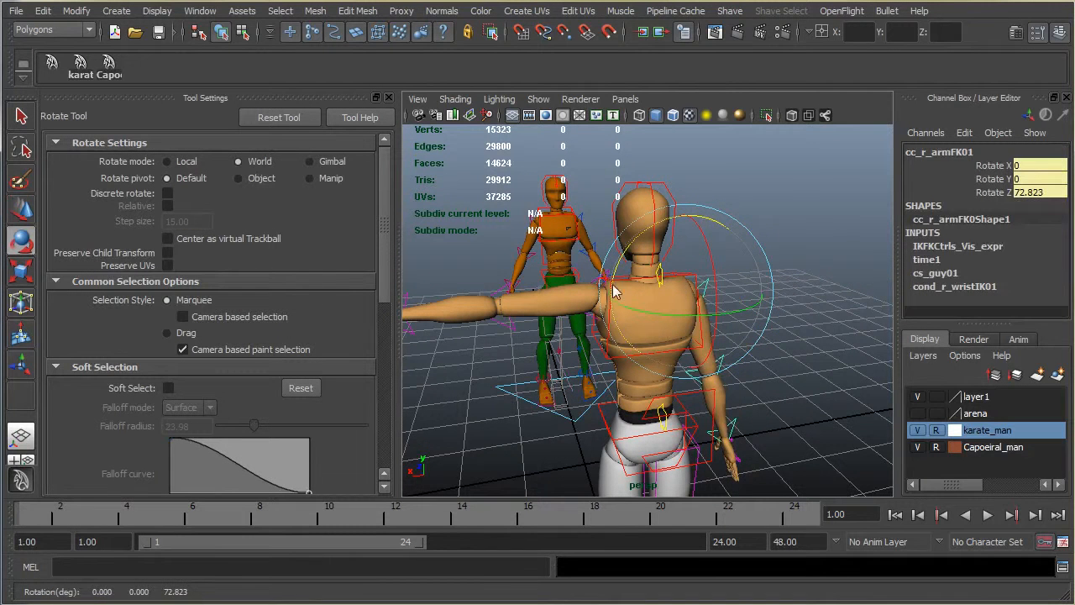
Step: Rotate the white-trousered character's cc_l_armFK01 control down to about -84.7 degrees in Z
left_click(605, 279)
left_click_drag(637, 242, 522, 257)
left_click_drag(571, 288, 675, 285, "alt")
scroll(830, 305, "up", 3)
scroll(813, 311, "down", 3)
middle_click_drag(676, 286, 790, 301, "alt")
left_click_drag(789, 300, 603, 324, "alt")
scroll(640, 275, "up", 2)
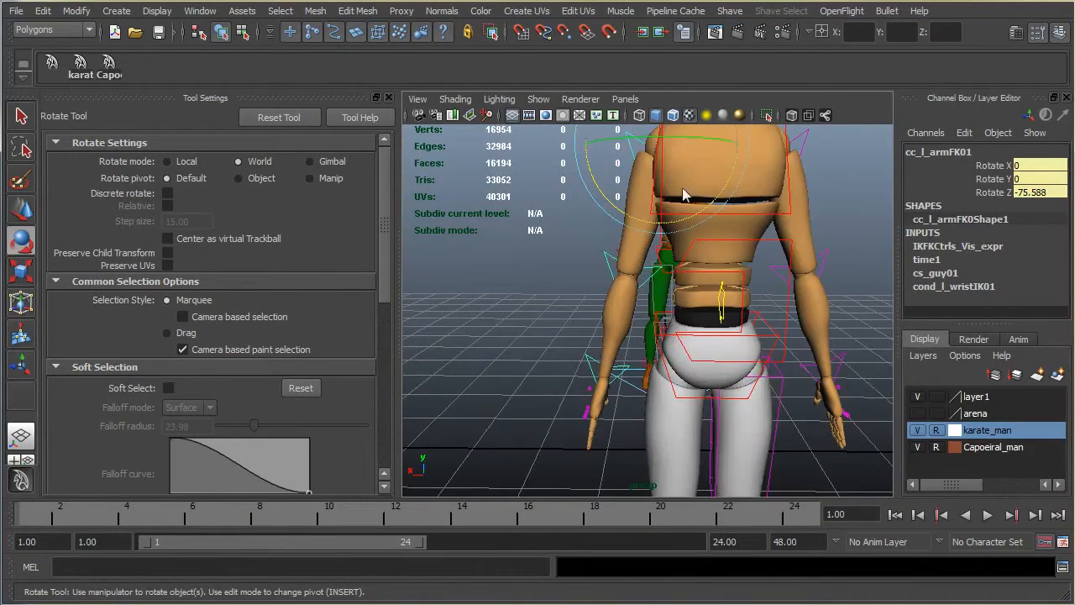
left_click_drag(621, 206, 802, 243)
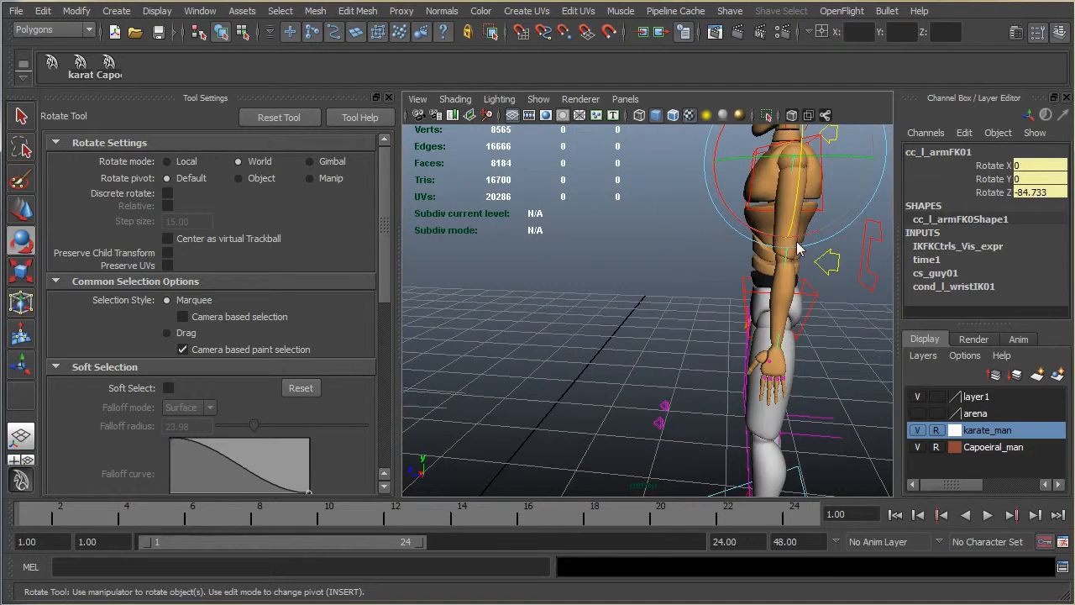
Step: Bend the white-trousered character's cc_l_elbowFK01 to about -6.3 degrees in Y, and rotate cc_l_armFK01 to about 0.6, 6.2 and -84.7 degrees in X, Y, Z
left_click(789, 258)
left_click_drag(833, 210, 844, 205)
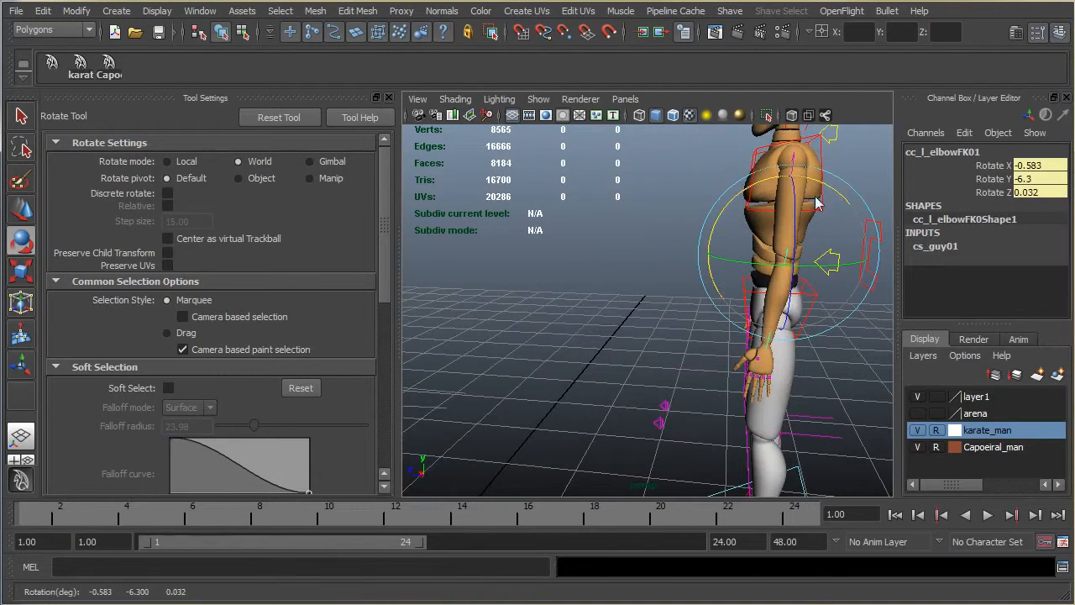
left_click(814, 165)
left_click_drag(724, 212, 733, 217)
Step: Rotate the white-trousered character's cc_r_armFK01 control closer to the body, to about 85.9 degrees in Z
left_click_drag(720, 301, 563, 319, "alt")
scroll(564, 319, "down", 3)
middle_click_drag(563, 319, 577, 351, "alt")
left_click_drag(578, 351, 542, 235, "alt")
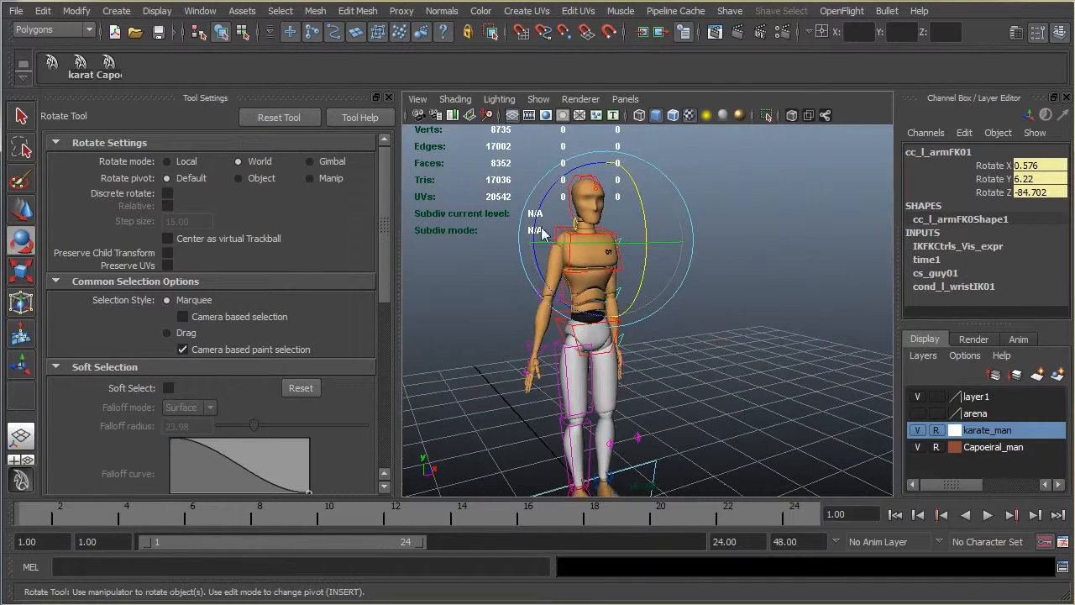
left_click(547, 241)
left_click_drag(539, 173, 530, 179)
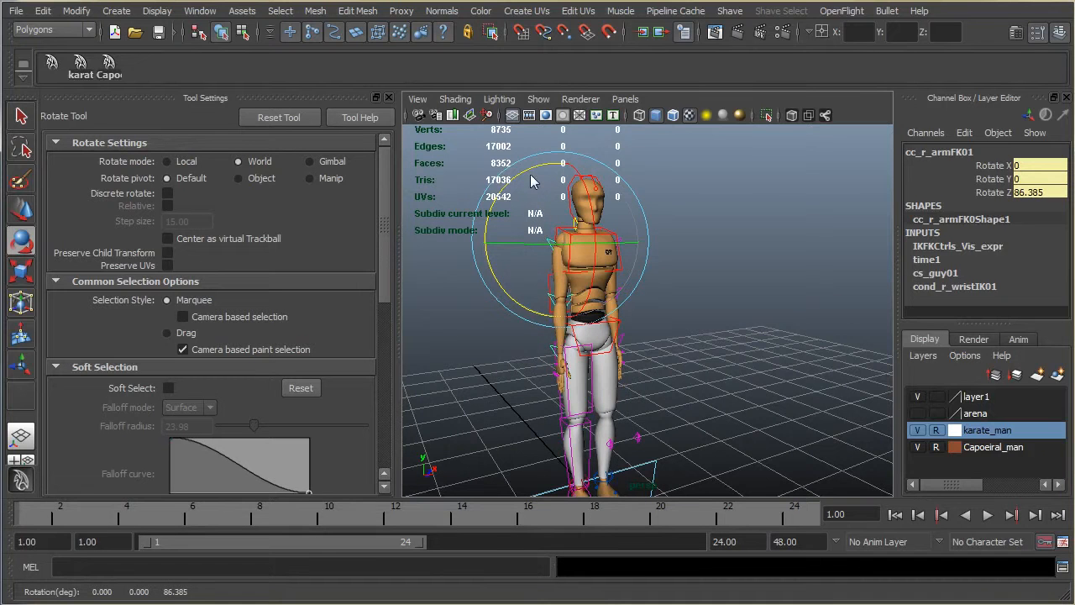
Step: Bend the white-trousered character's cc_r_elbowFK01 to about 8.1 degrees in Y, and rotate cc_r_armFK01 to about 0.4, -5.8 and 85.8 degrees in X, Y, Z
left_click_drag(681, 264, 825, 451, "alt")
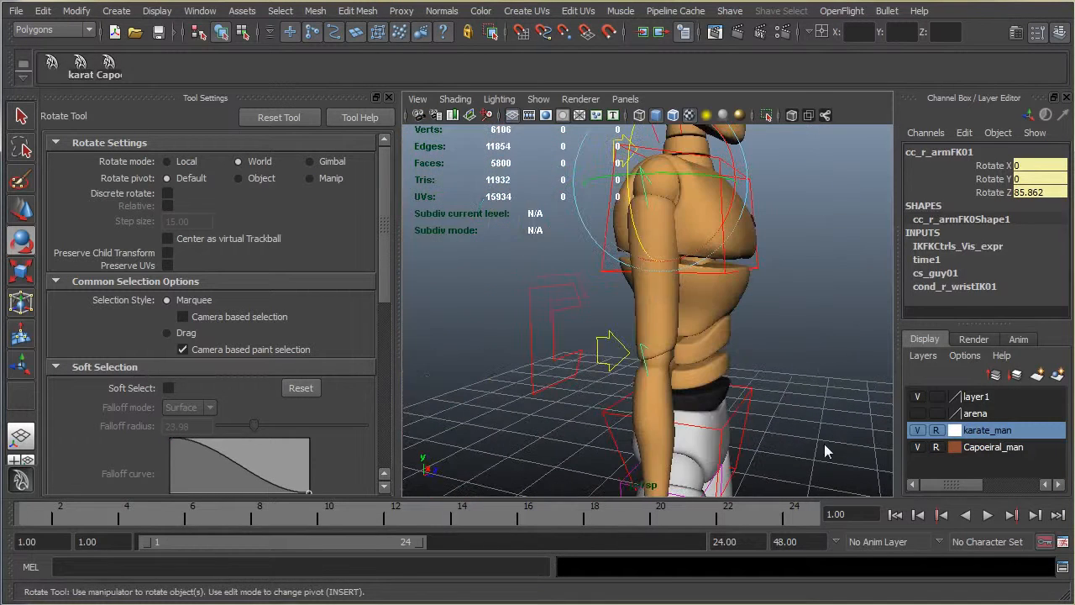
left_click(646, 362)
mouse_move(715, 313)
left_mouse_down()
mouse_move(713, 303)
mouse_move(705, 312)
left_mouse_up()
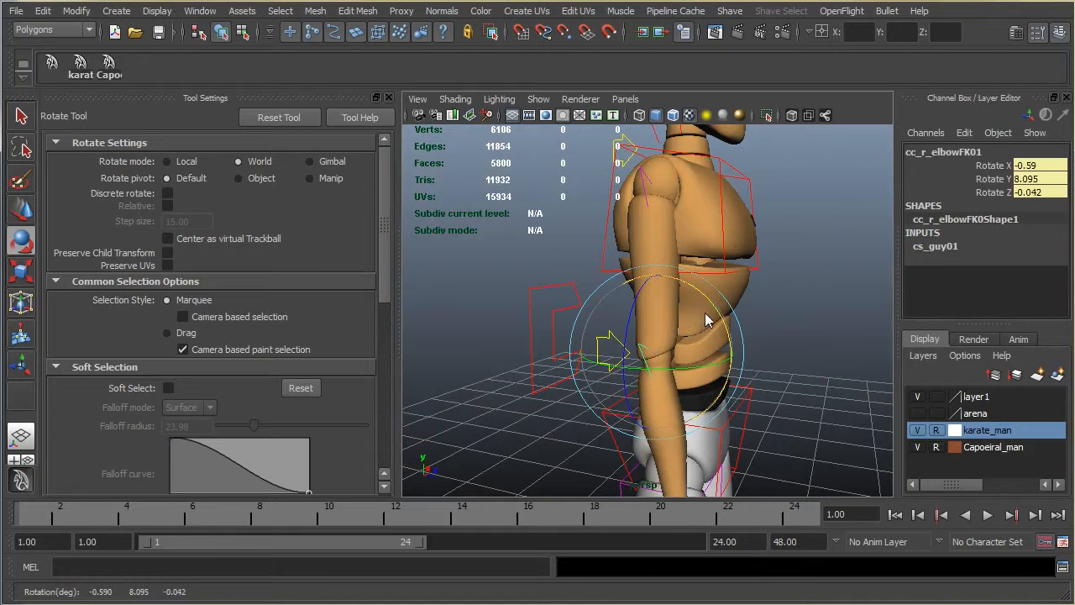
scroll(732, 345, "down", 5)
left_click_drag(732, 351, 742, 335, "alt")
left_click(681, 262)
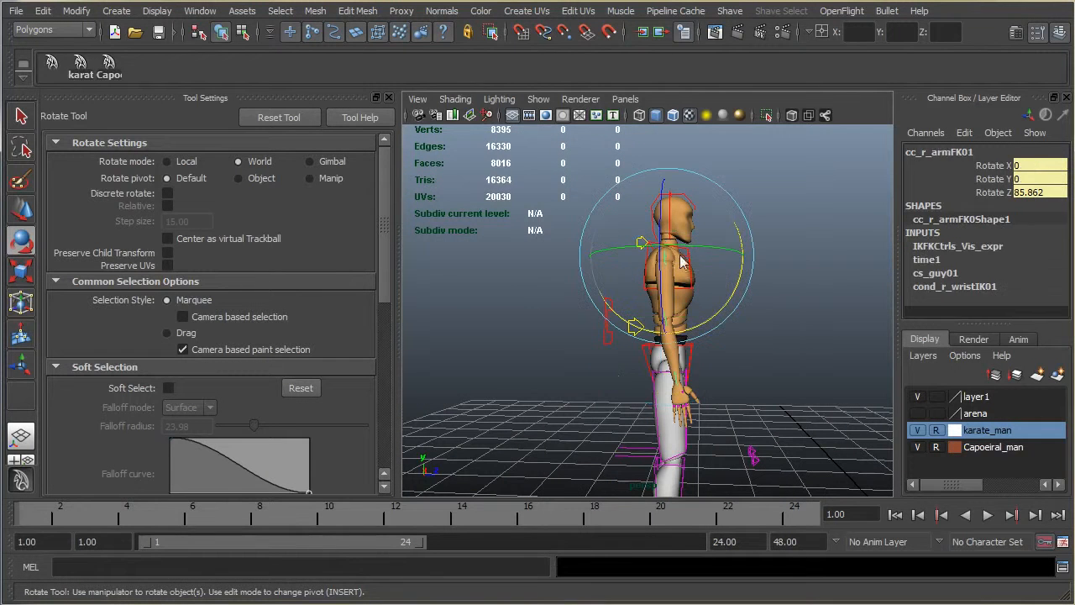
left_click_drag(726, 245, 599, 353)
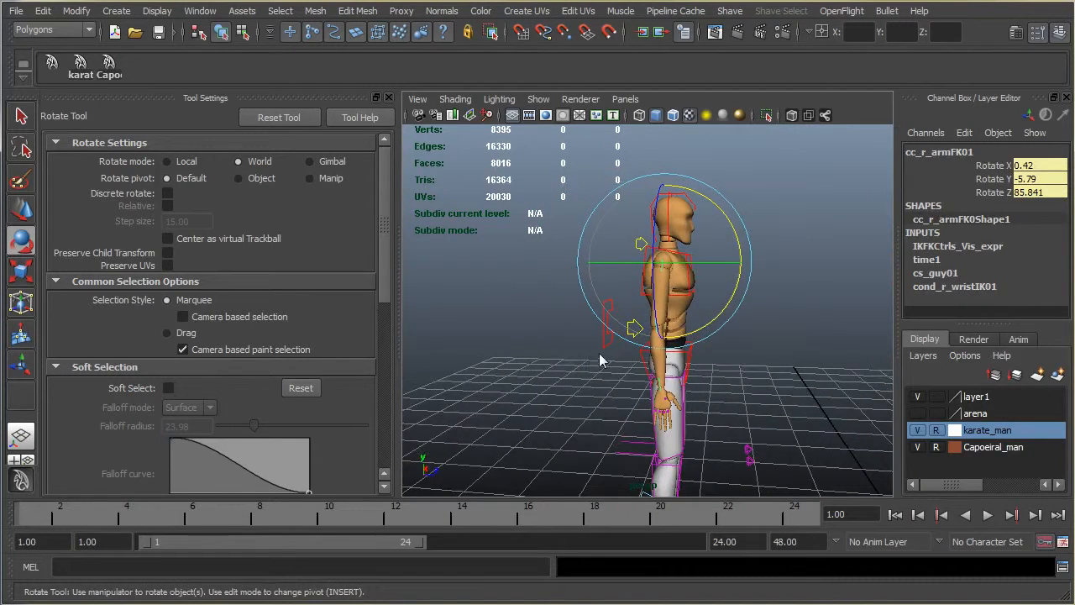
Step: Move the white-trousered character's COG control slightly forward along Z
left_click(614, 343)
key("w")
left_click_drag(694, 375, 703, 375)
Step: Rotate the white-trousered character's cc_chest01 to about -5.3 degrees in X and cc_head01 to about 9.3 degrees in X
left_click(697, 300)
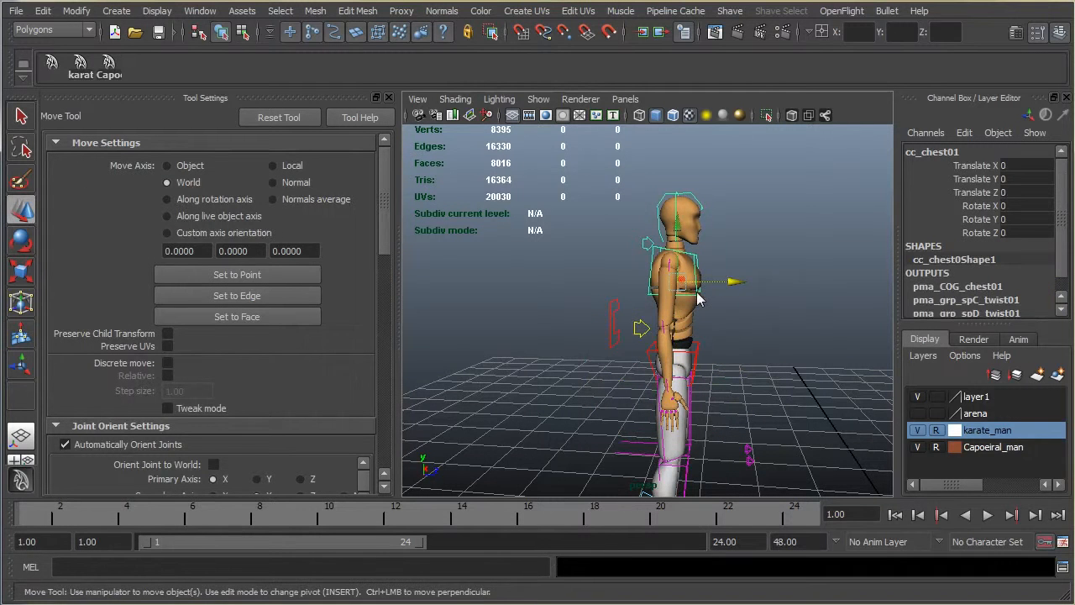
key("e")
left_click_drag(748, 256, 744, 241)
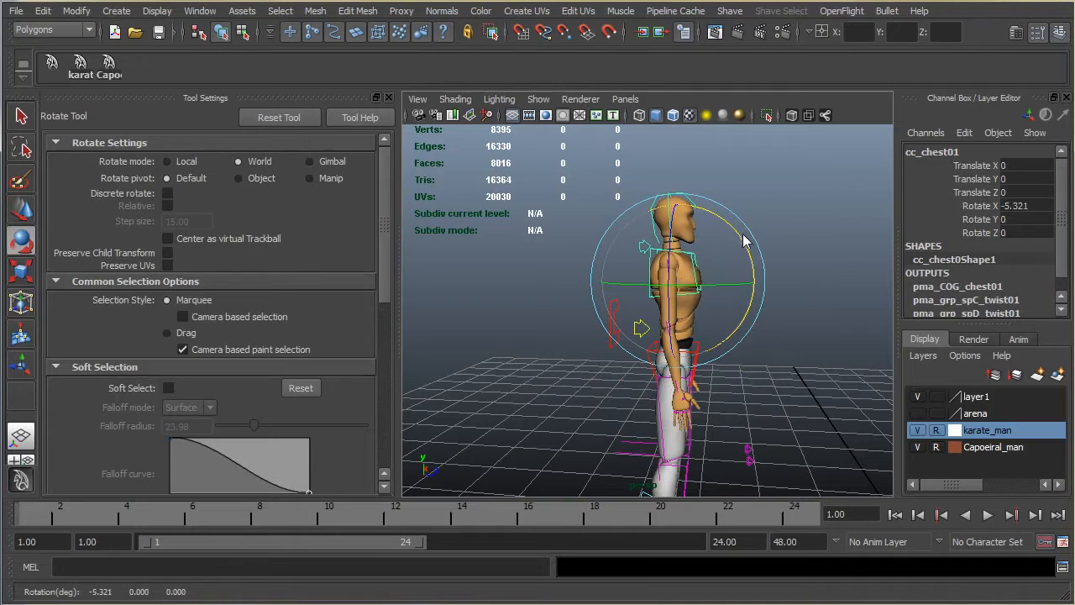
left_click(660, 240)
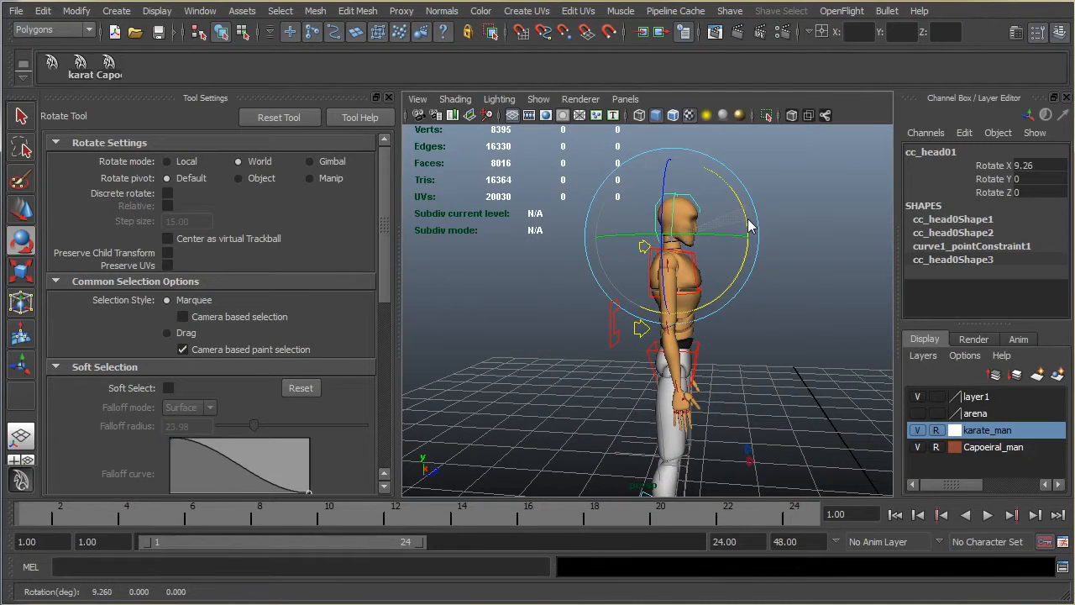
Step: Adjust the rotation of the white-trousered character's left arm FK control to suit the tilted chest
left_click_drag(774, 341, 398, 339, "alt")
scroll(619, 324, "up", 5)
scroll(619, 324, "down", 2)
middle_click_drag(622, 327, 663, 426, "alt")
left_click_drag(663, 426, 680, 363, "alt")
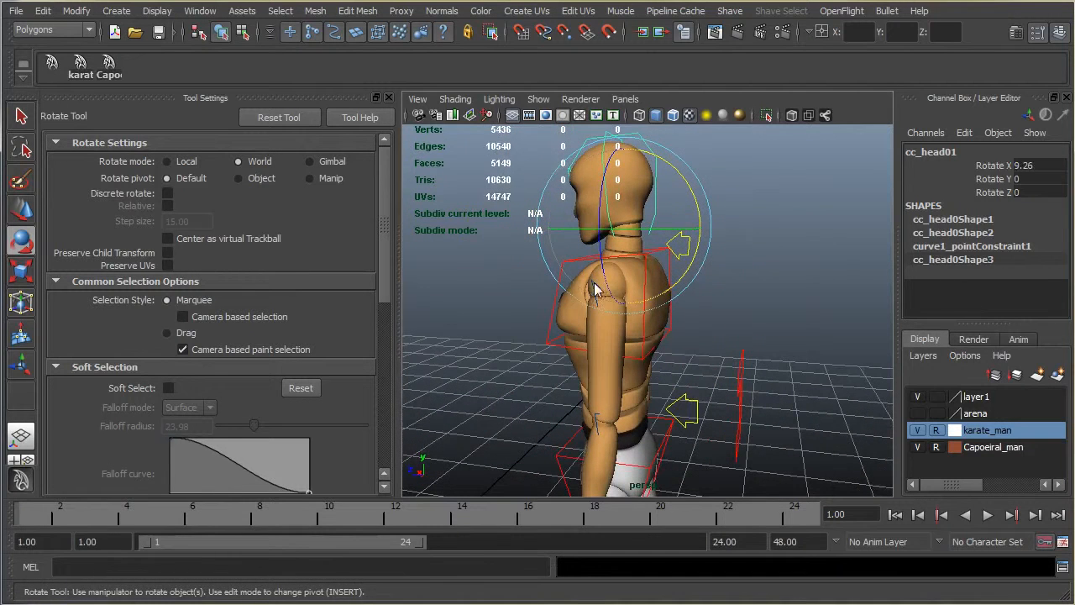
left_click(590, 290)
left_click_drag(677, 268, 873, 323)
scroll(697, 358, "down", 5)
Step: Rotate the white-trousered character's cc_r_armFK01 control to about 0.9, -11.8 and 85.8 degrees in X, Y and Z
left_click_drag(696, 358, 869, 365, "alt")
left_click(650, 299)
left_click(671, 302)
left_click_drag(726, 270, 732, 278)
Step: Rotate the white-trousered character's cc_r_armFK01 control slightly outward, to about 84.8 degrees in Z
left_click_drag(739, 343, 576, 331, "alt")
scroll(667, 449, "up", 5)
middle_click_drag(677, 476, 683, 336, "alt")
left_click_drag(686, 343, 689, 409, "alt")
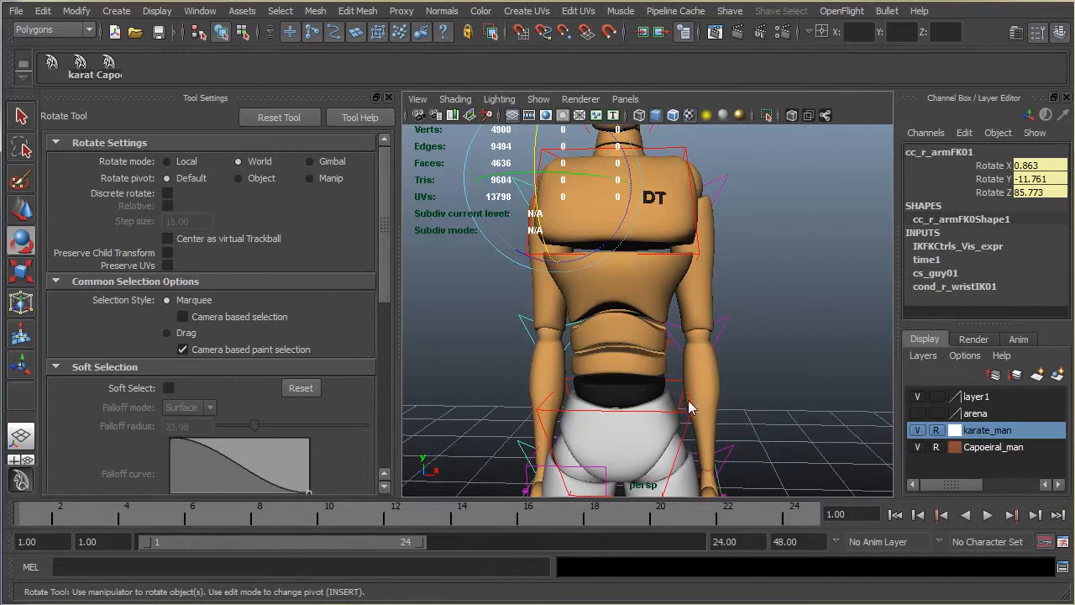
left_click_drag(597, 251, 596, 262)
middle_click_drag(613, 433, 602, 309, "alt")
left_click_drag(642, 357, 663, 370, "alt")
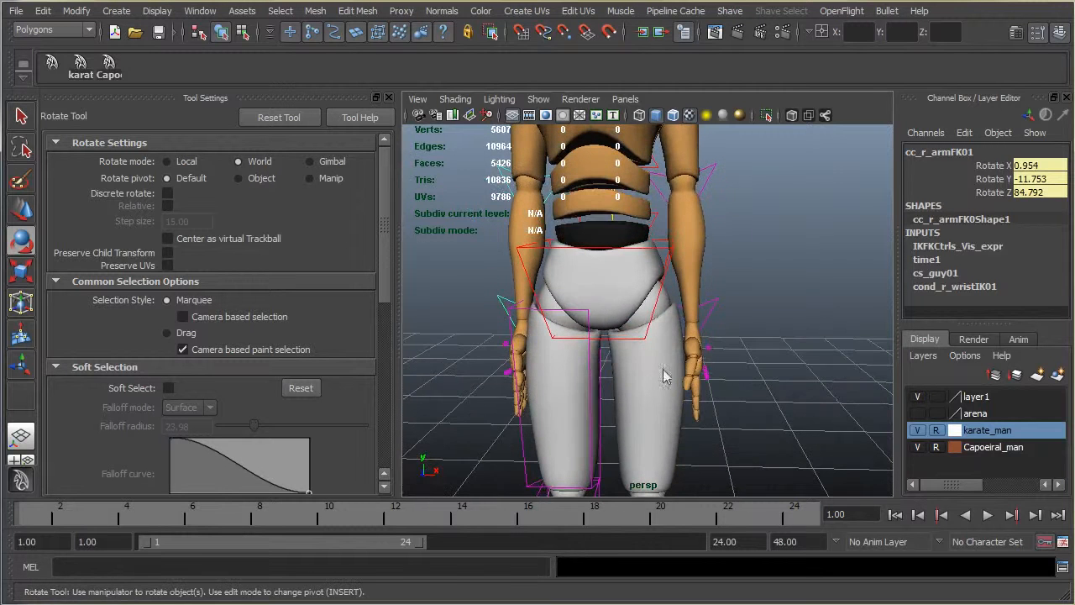
Step: Rotate the white-trousered character's cc_l_wristFK01 to about -8.4 degrees and cc_r_wristFK01 to about 5.8 degrees in Z
left_click(706, 328)
left_click_drag(744, 283, 754, 282)
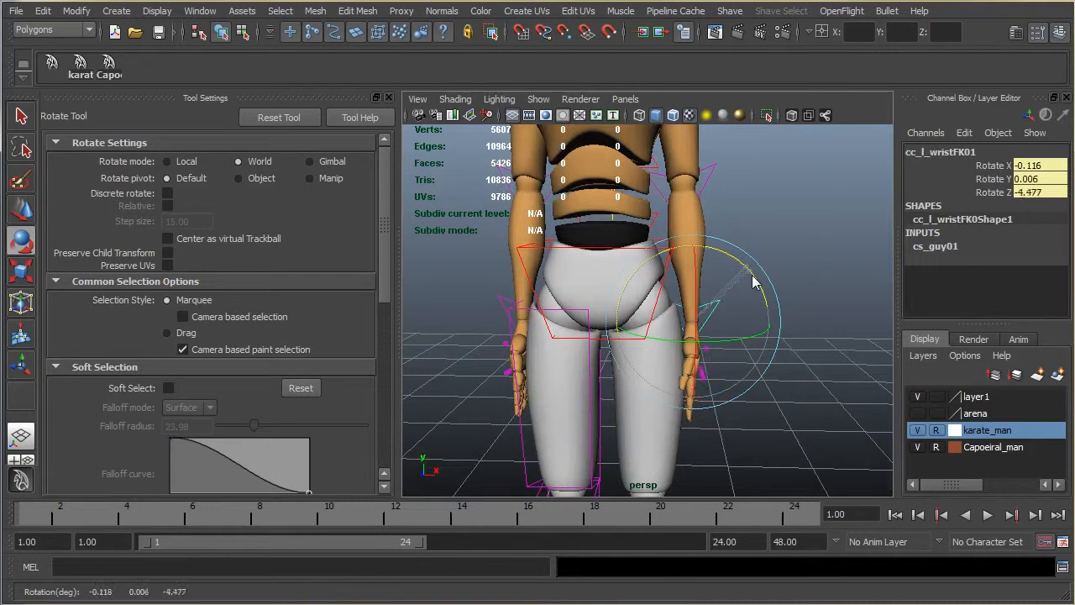
left_click(504, 308)
left_click(554, 256)
key("ctrl+z")
left_click_drag(561, 256, 562, 255)
left_click_drag(544, 318, 650, 353, "alt")
Step: Rotate the green-trousered character's cc_r_armFK01 control to about 60.9 degrees in Z
scroll(637, 414, "down", 8)
scroll(638, 414, "up", 3)
left_click_drag(773, 300, 650, 266, "alt")
scroll(650, 266, "down", 4)
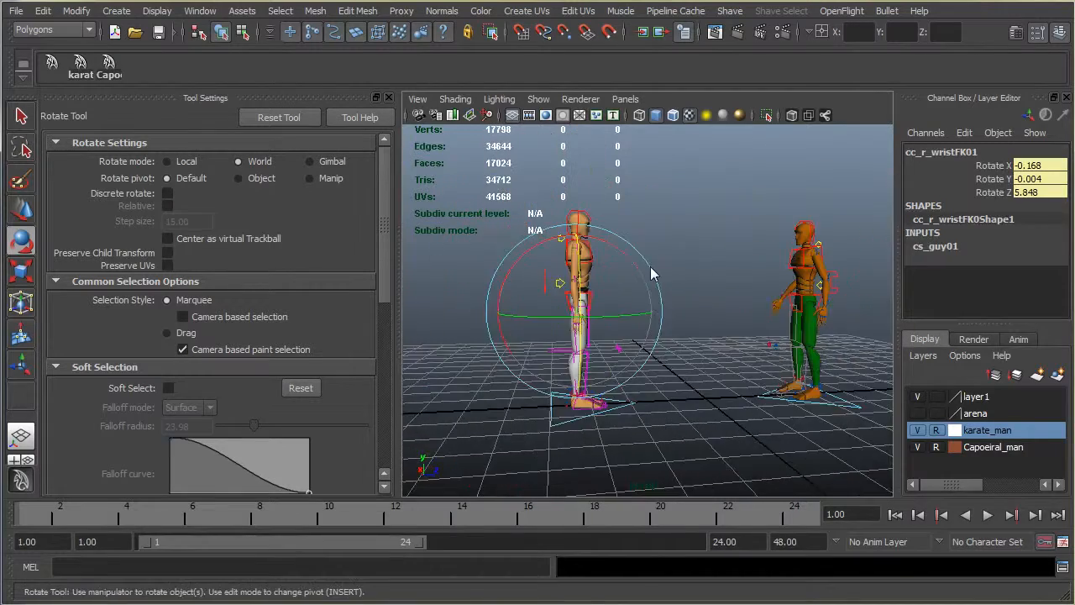
middle_click_drag(650, 267, 589, 299, "alt")
left_click_drag(857, 311, 702, 263, "alt")
scroll(630, 306, "up", 5)
left_click(702, 263)
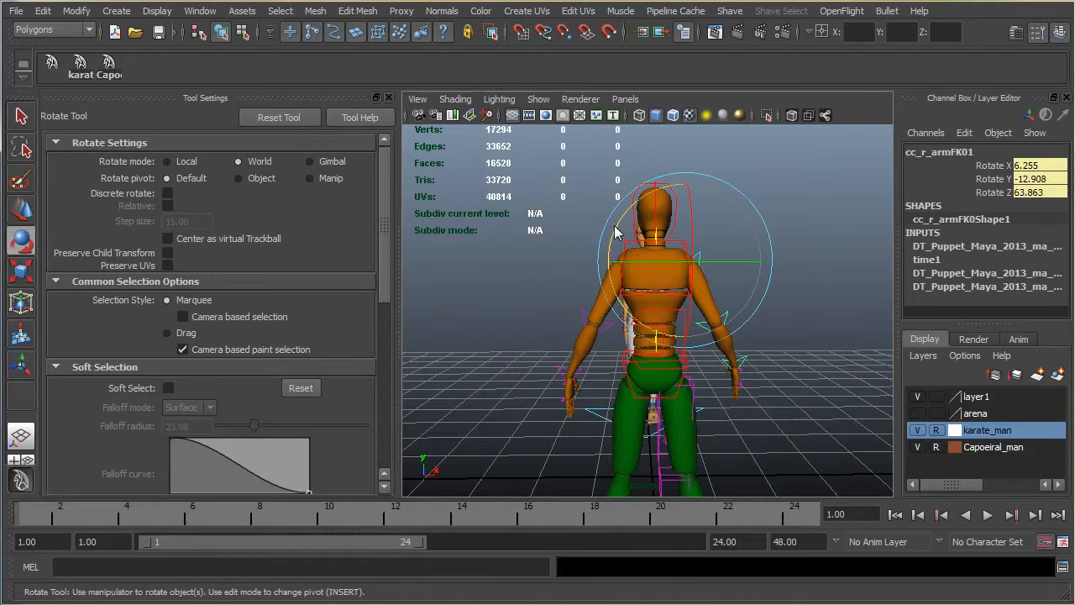
left_click_drag(616, 233, 615, 238)
Step: Set the rotation mode to Local and rotate the green-trousered character's cc_l_armFK01 to about 6.2, 12.9 and -64 degrees in X, Y and Z
left_click(178, 164)
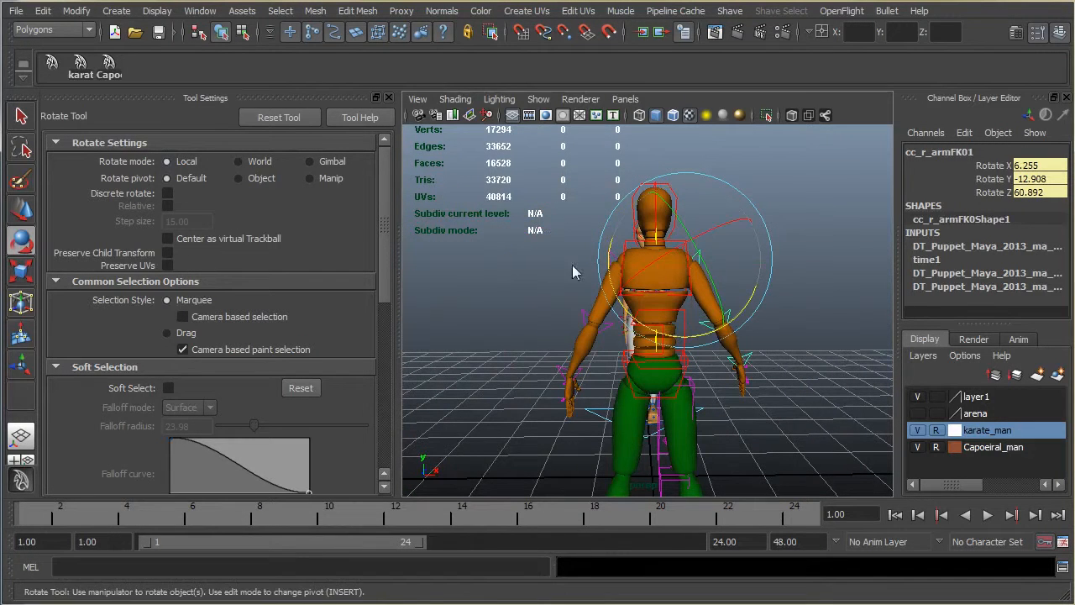
left_click(632, 244)
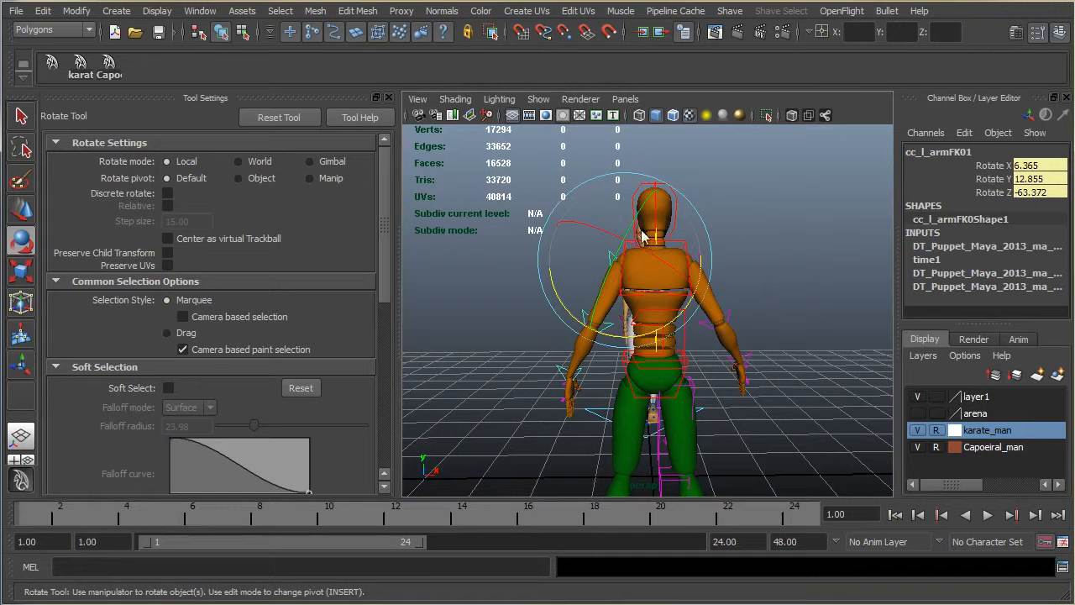
left_click_drag(704, 270, 704, 271)
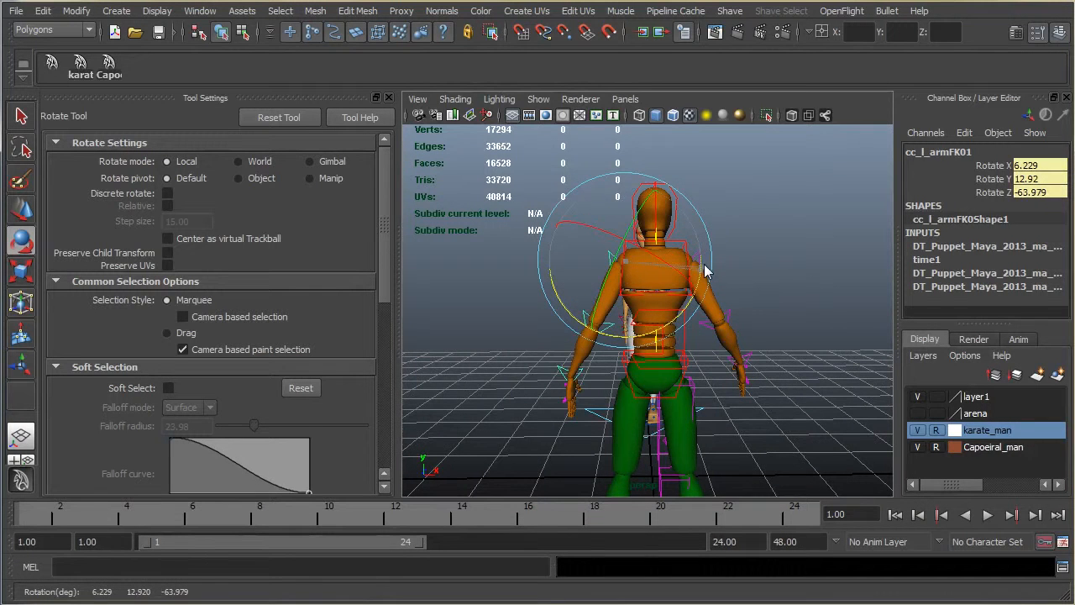
Step: Rotate the green-trousered character's cc_l_wristFK01 control to about 10.4, -12.8 and -25.7 degrees in X, Y and Z
left_click_drag(776, 301, 402, 283, "alt")
left_click(605, 258)
left_click_drag(591, 210, 760, 332)
left_click(747, 378)
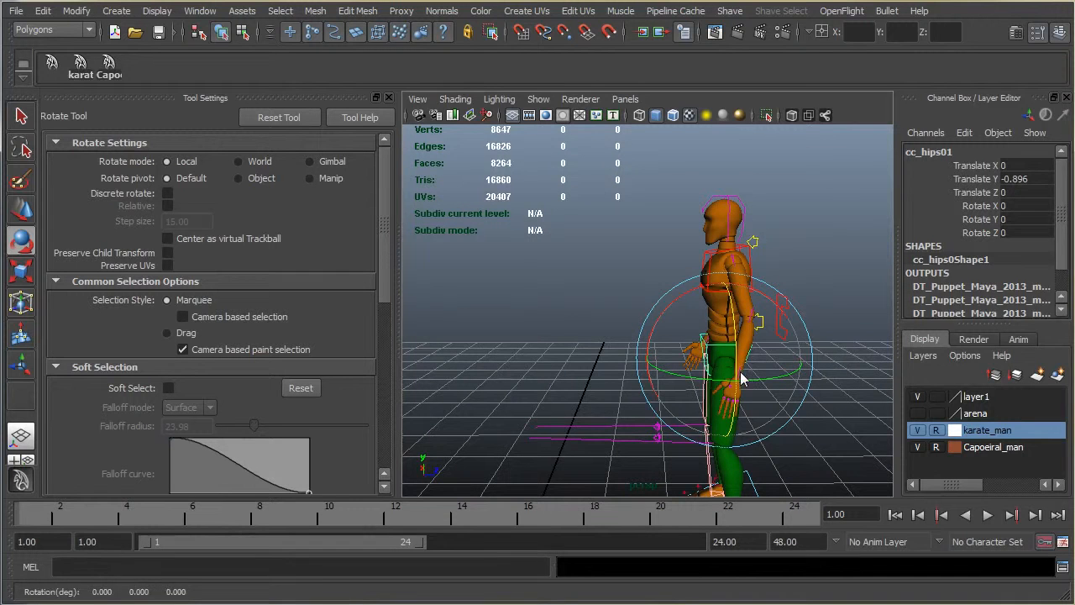
left_click(750, 328)
left_click_drag(721, 301, 740, 306)
left_click_drag(736, 350, 667, 384, "alt")
Step: Move the green-trousered character's cc_COG01 control to about -0.44 in Y and 7.55 in Z
scroll(798, 363, "up", 3)
scroll(796, 363, "down", 5)
scroll(680, 377, "down", 4)
scroll(667, 384, "up", 5)
left_click_drag(741, 419, 384, 425, "alt")
scroll(606, 335, "down", 5)
scroll(517, 344, "up", 3)
middle_click_drag(606, 335, 864, 348, "alt")
scroll(517, 344, "up", 3)
middle_click_drag(763, 351, 725, 351, "alt")
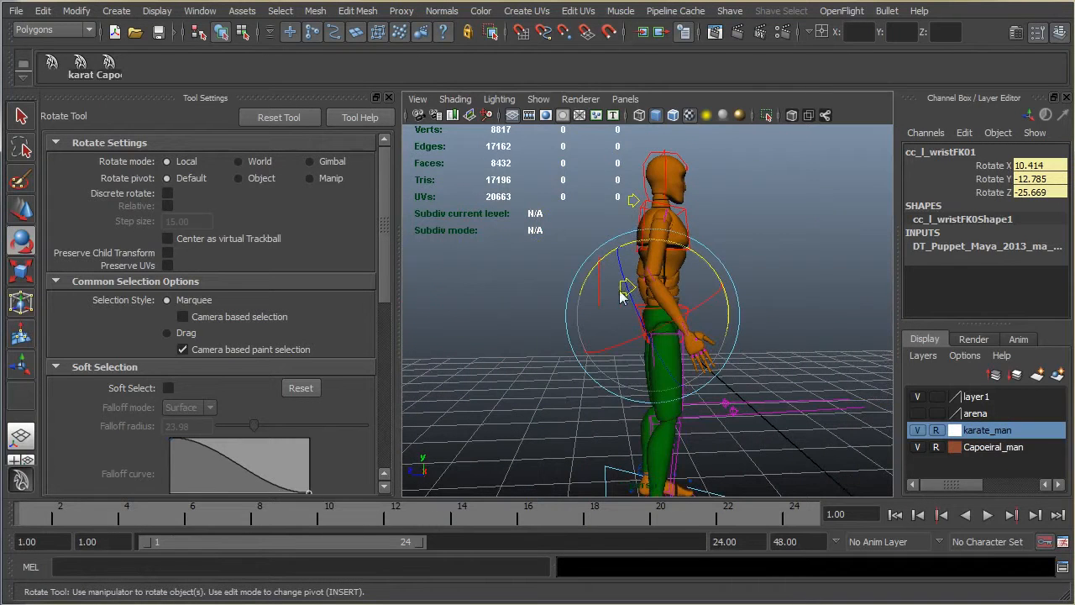
left_click(603, 294)
key("w")
left_click_drag(615, 326, 620, 327)
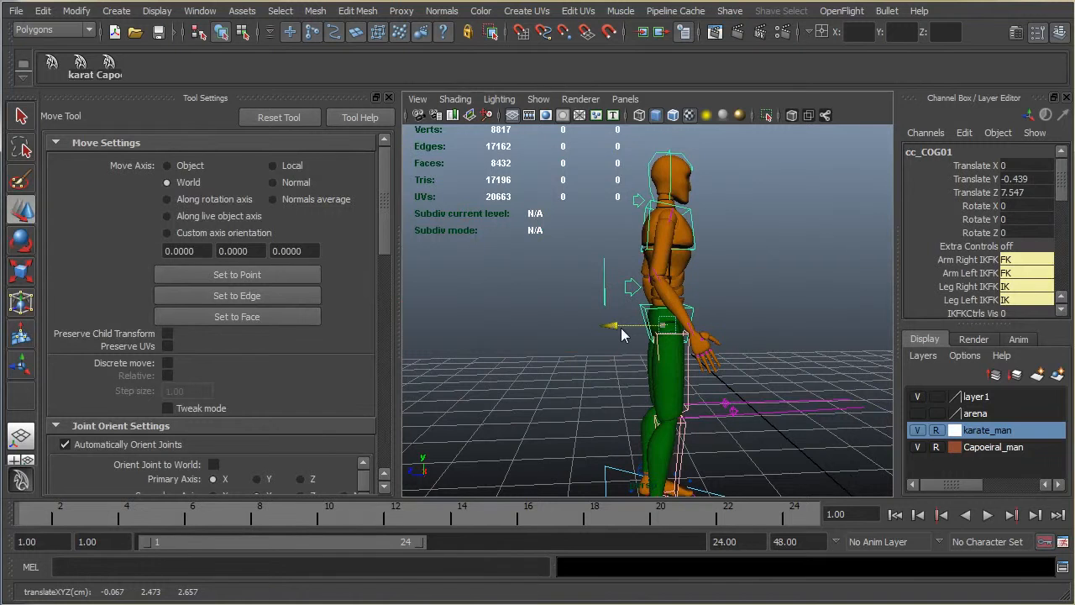
Step: Rotate the green-trousered character's cc_chest01 control to about -5.2 degrees in X
left_click(694, 223)
key("e")
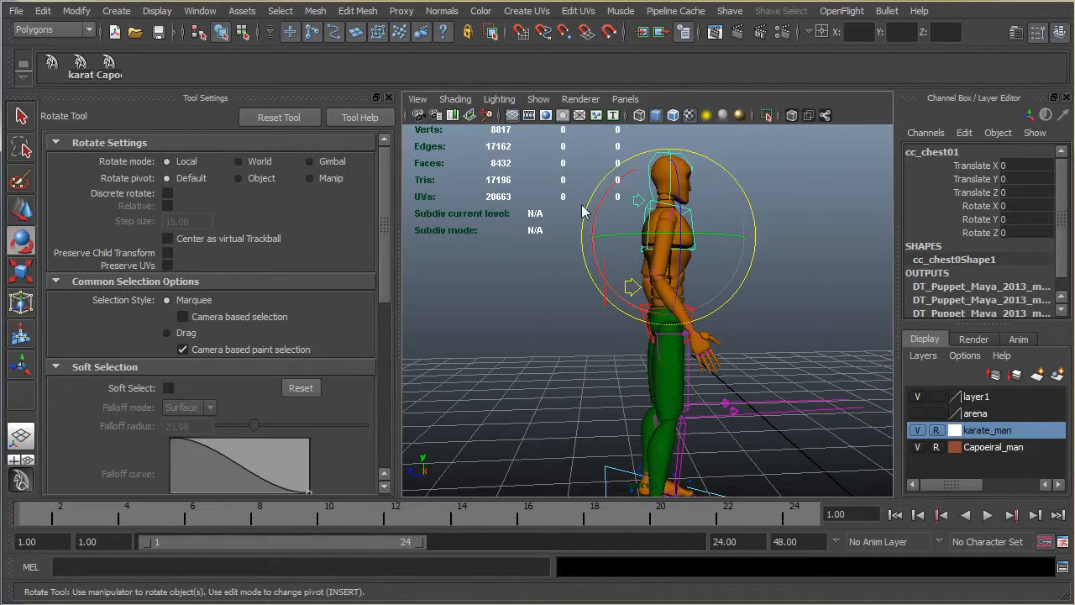
left_click_drag(600, 210, 600, 217)
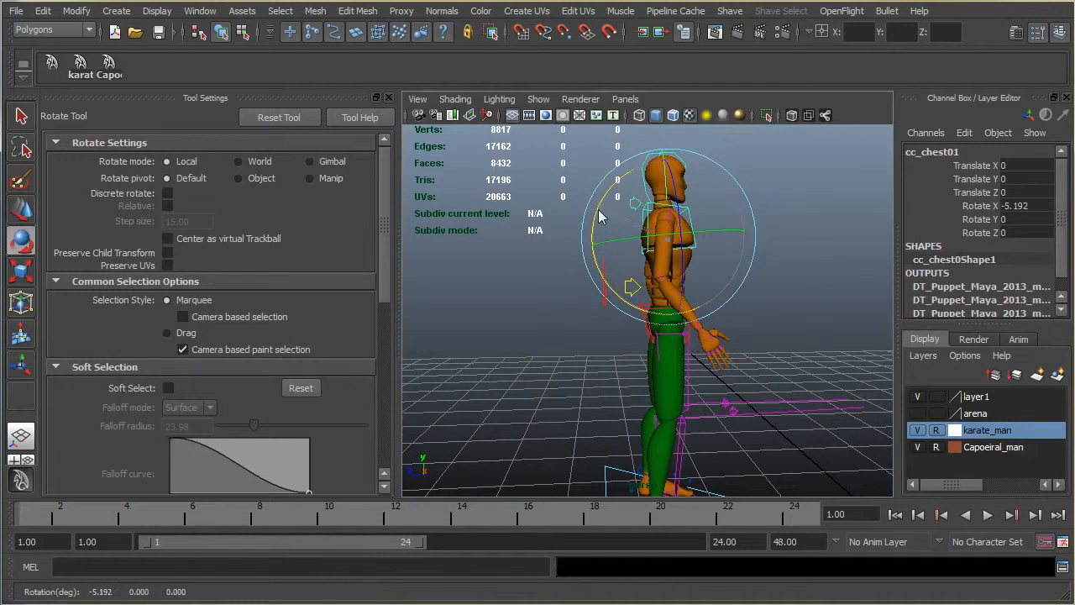
Step: Rotate the green-trousered character's cc_neck01 to about 6.8 degrees and cc_head01 to about -3.3 degrees in X
left_click(642, 200)
left_click_drag(600, 188, 655, 165)
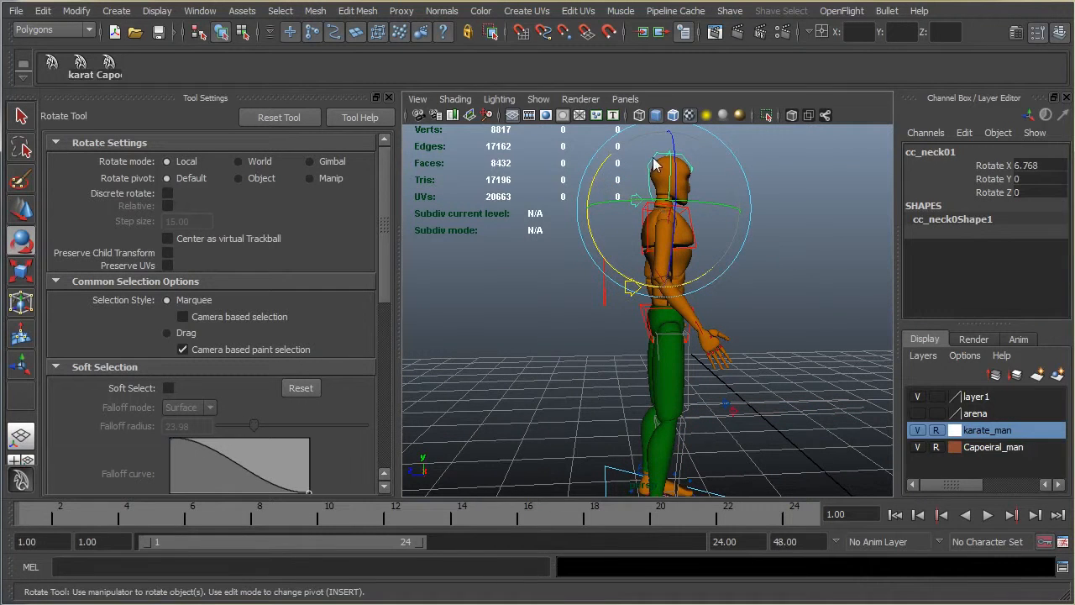
left_click(655, 165)
Step: Rotate the green-trousered character's cc_l_armFK01 control to about 6.9, 19.6 and -61 degrees in X, Y and Z
left_click_drag(764, 403, 605, 332, "alt")
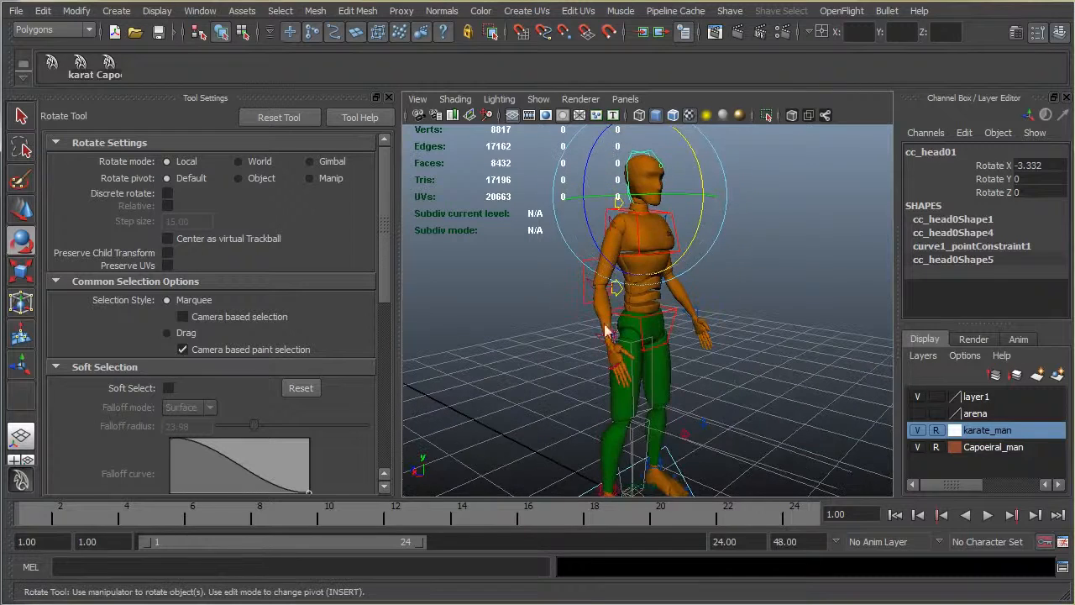
left_click(613, 227)
left_click_drag(685, 207, 467, 231)
left_click(600, 229)
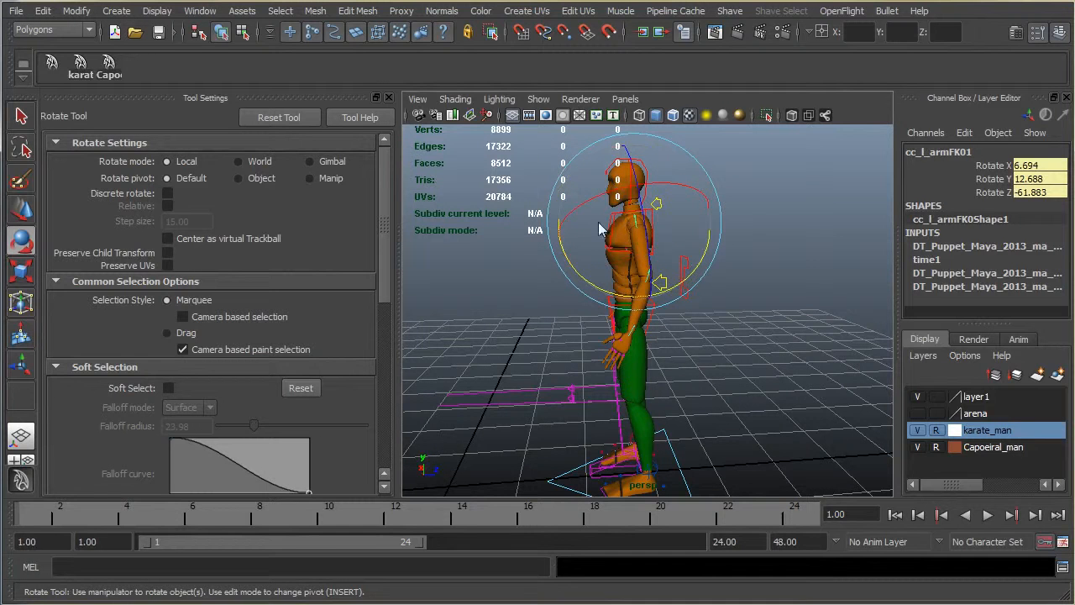
left_click_drag(588, 281, 601, 304)
Step: Clear the selection and examine the standing poses of both facing characters from the side
scroll(787, 313, "down", 5)
scroll(601, 305, "up", 5)
scroll(754, 317, "down", 5)
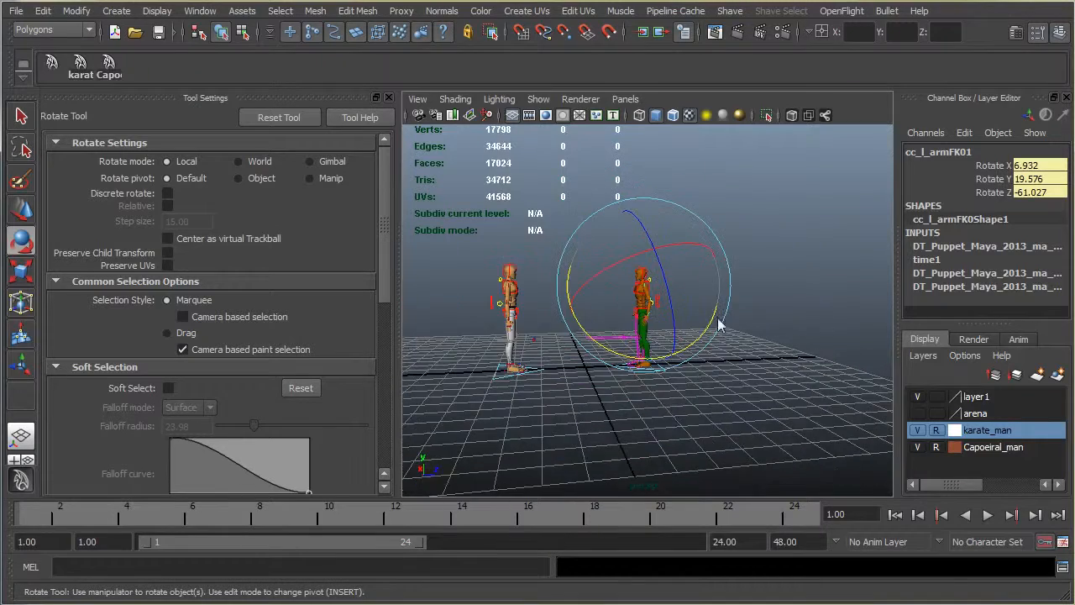
middle_click_drag(626, 367, 689, 326, "alt")
scroll(724, 321, "up", 4)
middle_click_drag(743, 305, 741, 325, "alt")
left_click_drag(803, 307, 718, 316, "alt")
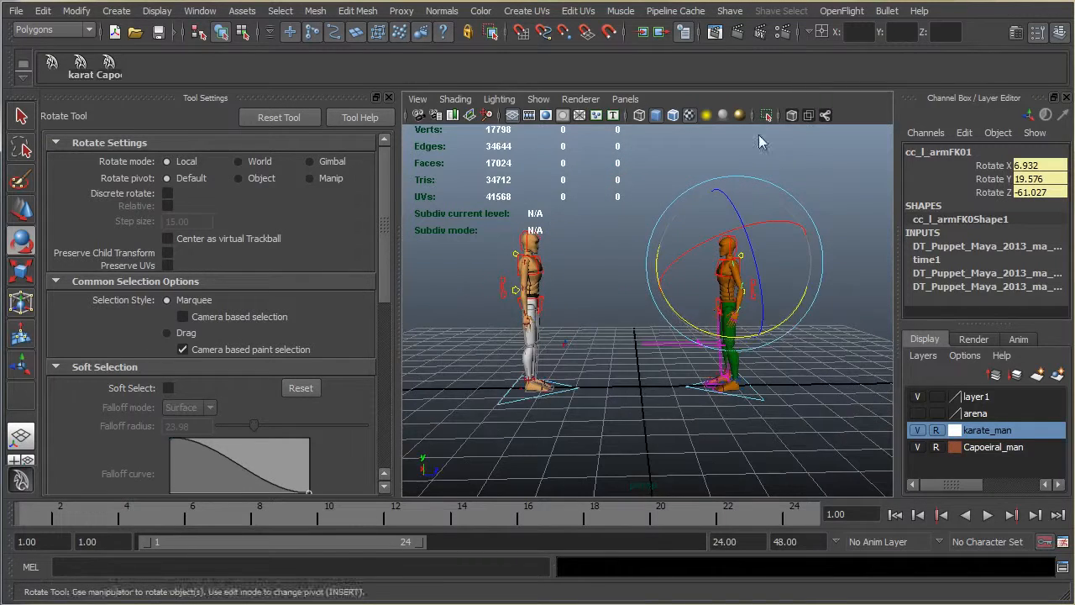
left_click(760, 138)
scroll(780, 243, "up", 4)
middle_click_drag(780, 245, 813, 245, "alt")
mouse_move(812, 245)
left_mouse_down("alt")
mouse_move(784, 244)
mouse_move(803, 245)
left_mouse_up("alt")
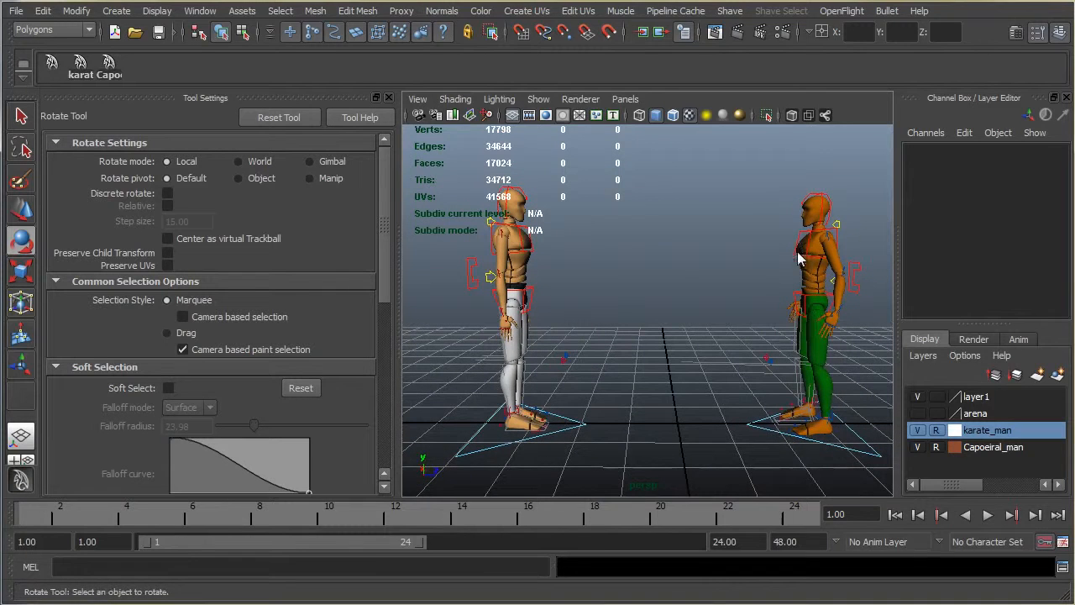